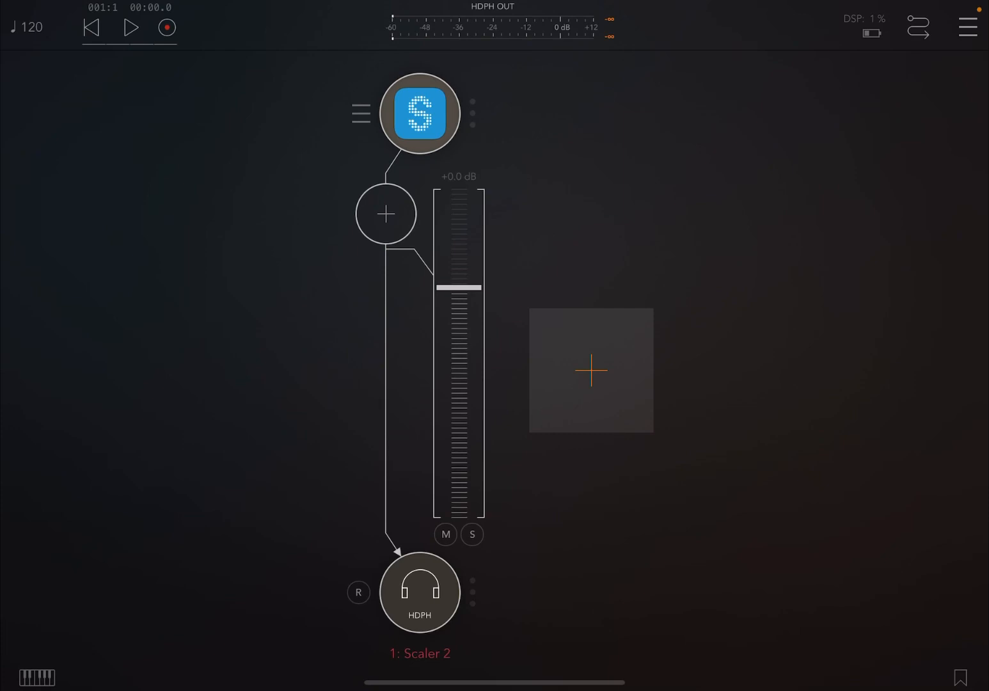
- Open Scaler 2 and clear its previous state
left_click(420, 115)
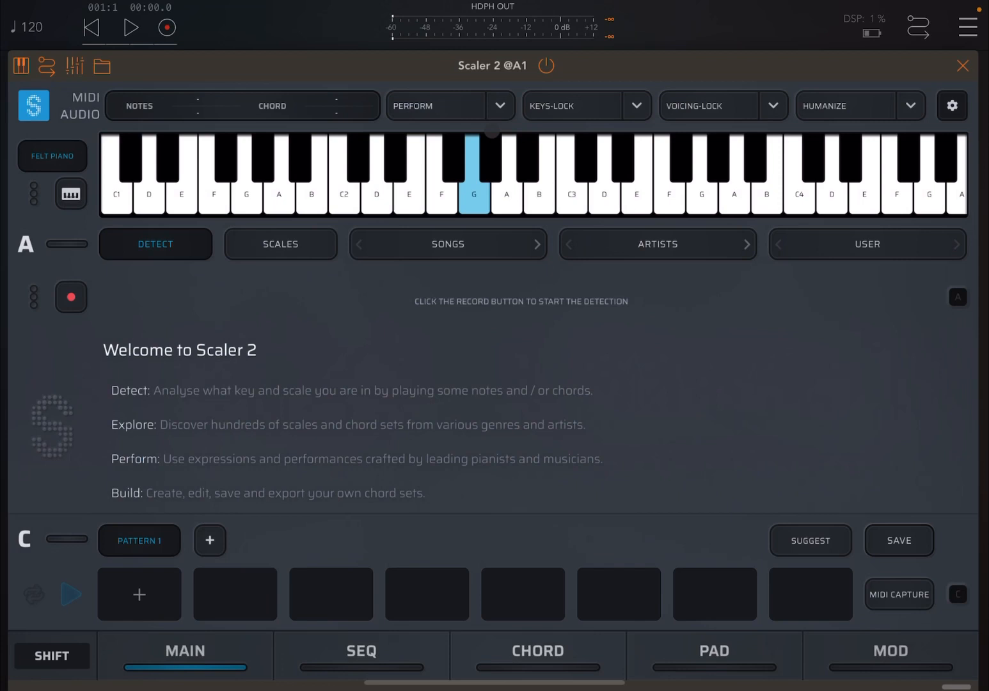
left_click(27, 107)
left_click(64, 198)
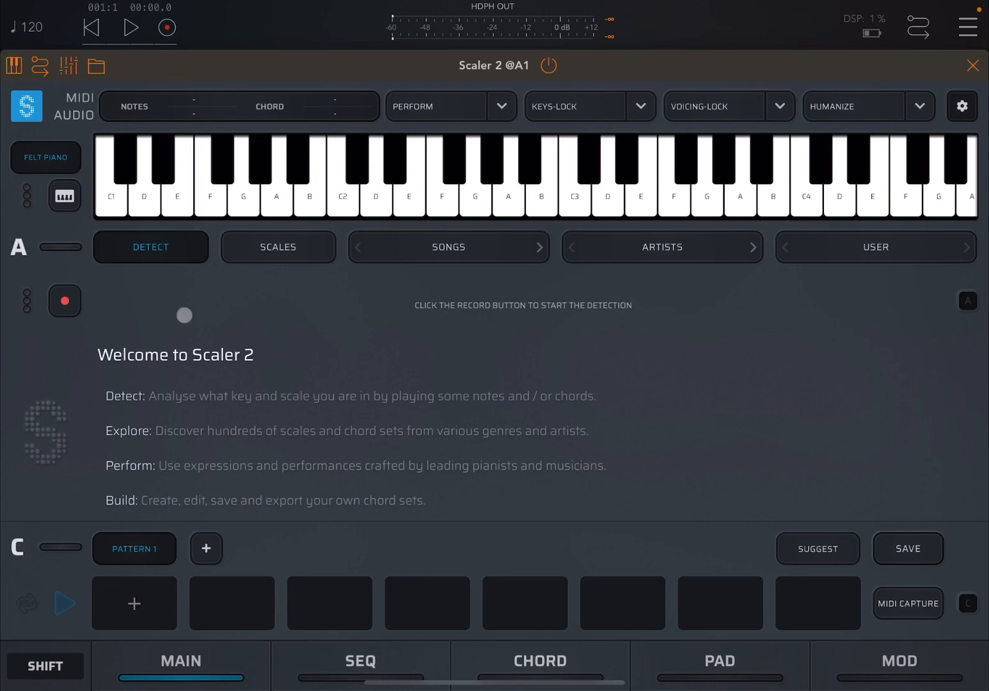
- Search the scales for C Minor and load its triads, sounding the C min chord
left_click(284, 254)
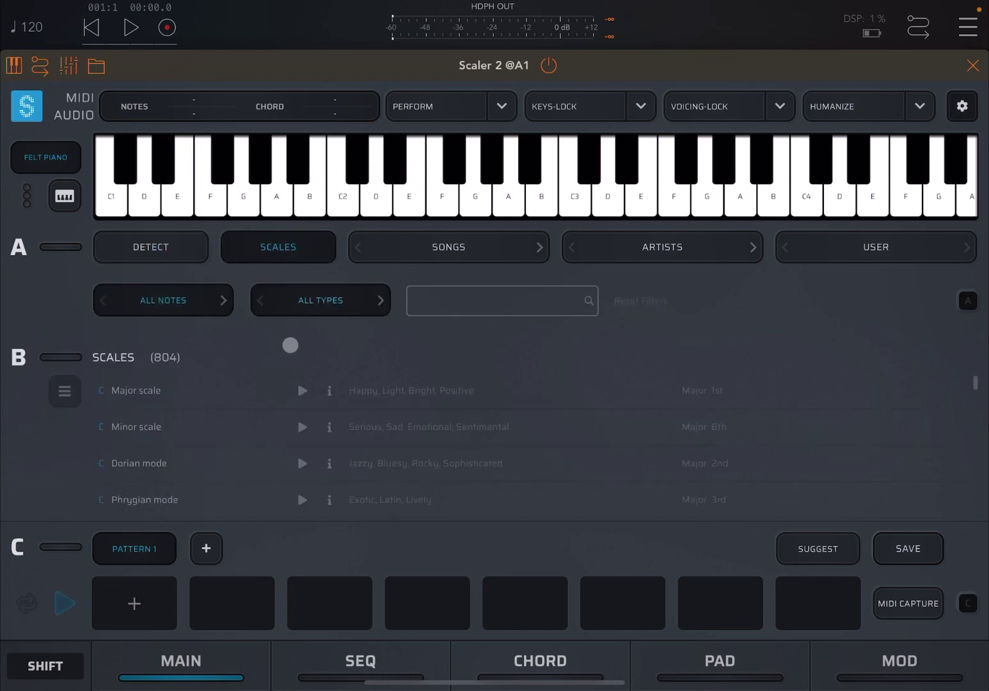
left_click(456, 306)
type("c mino")
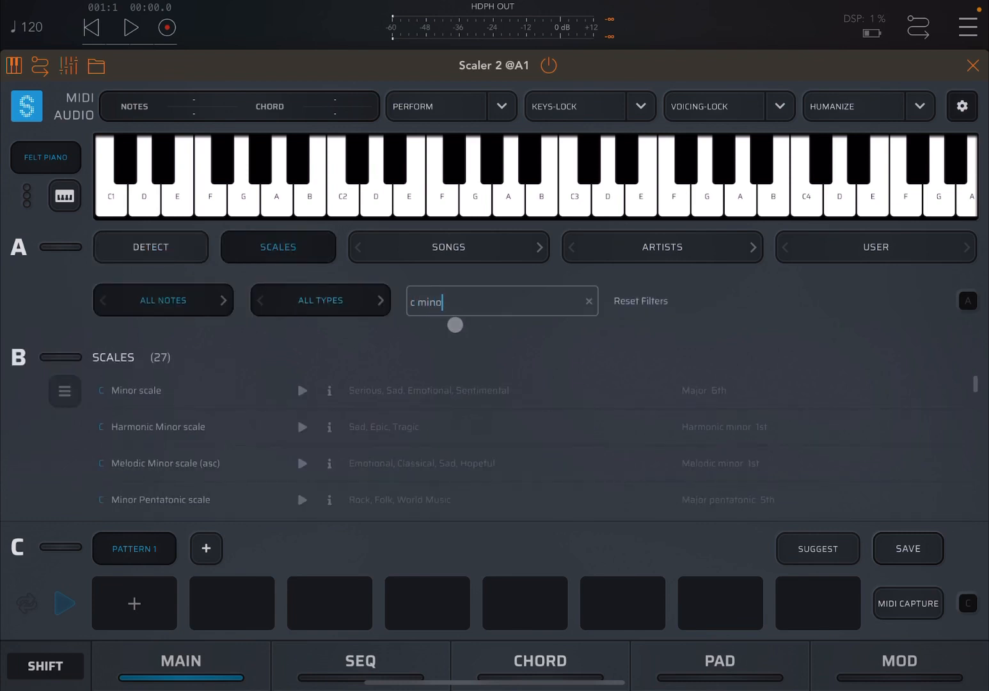
left_click(127, 388)
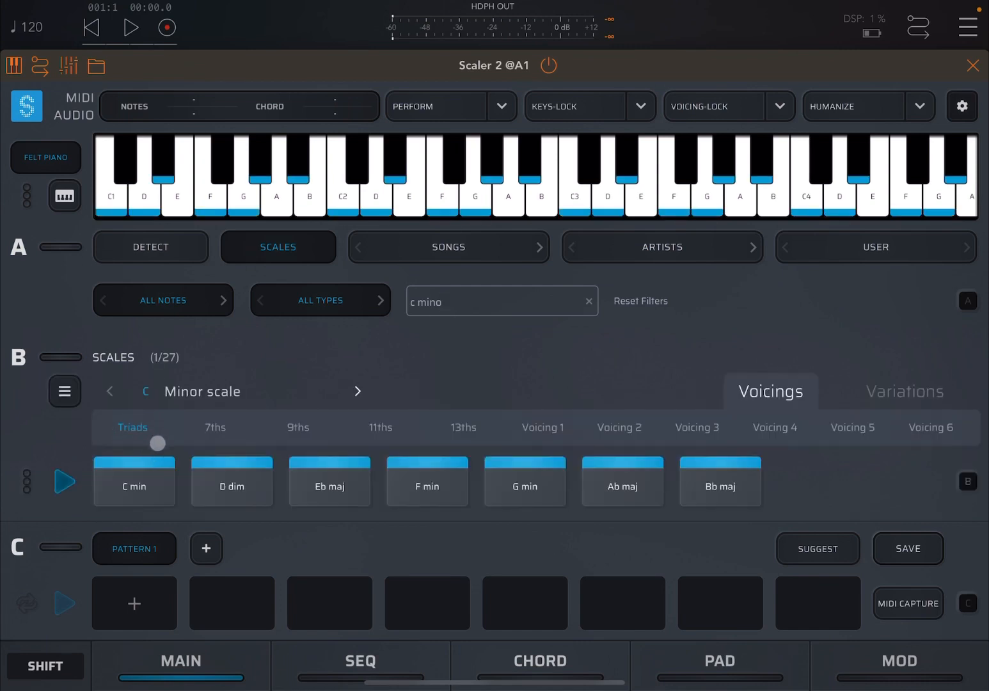
left_click(135, 485)
- Switch the sound to Soft Piano and play through the chord set
left_click(54, 160)
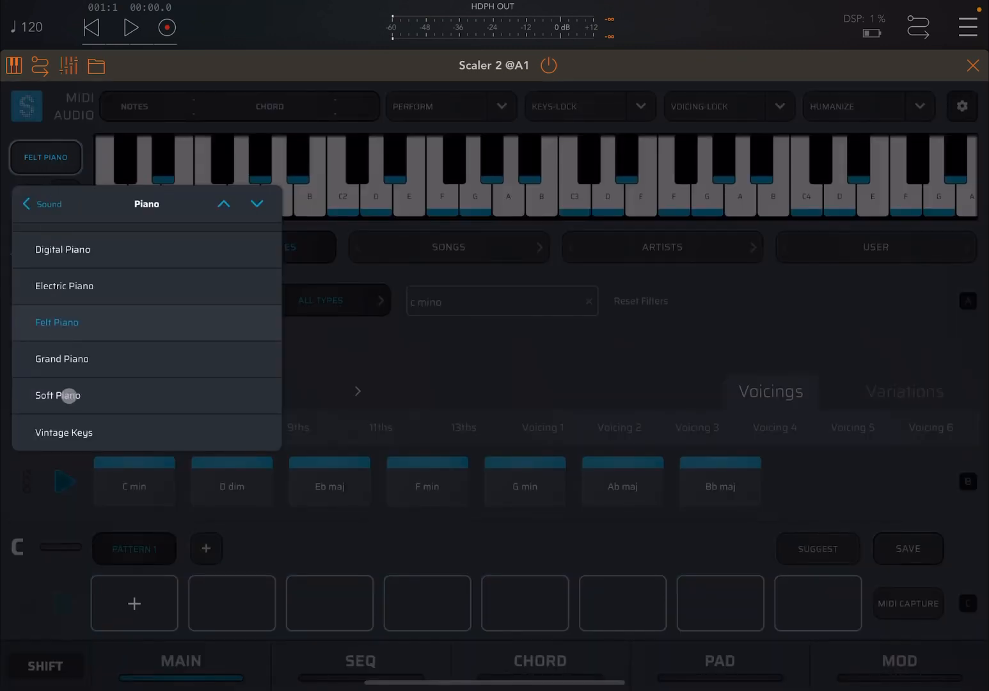
left_click(63, 386)
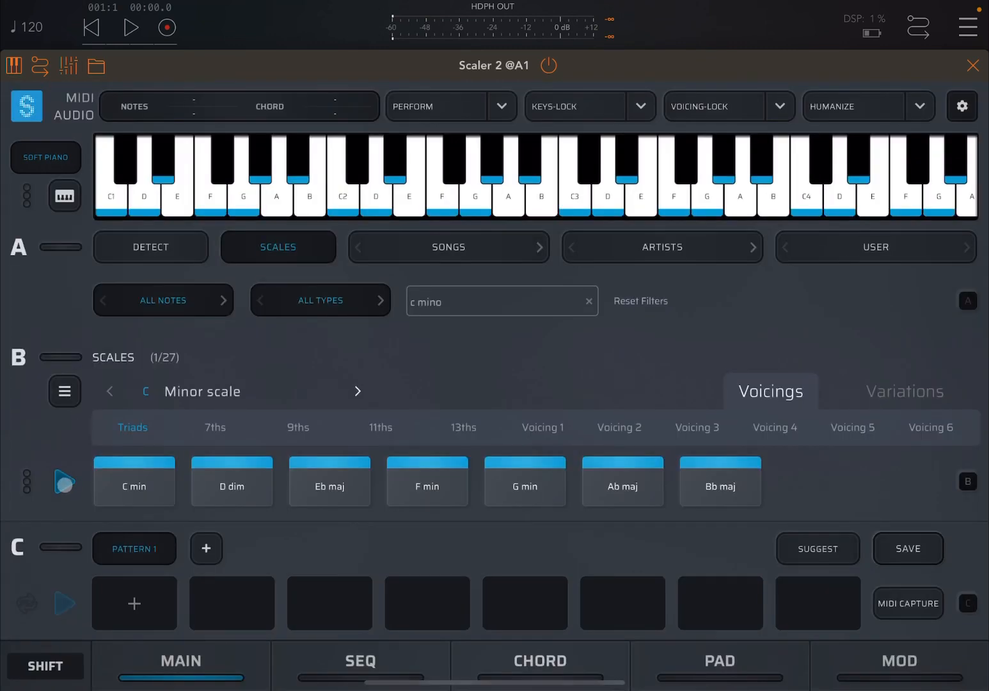
left_click(65, 484)
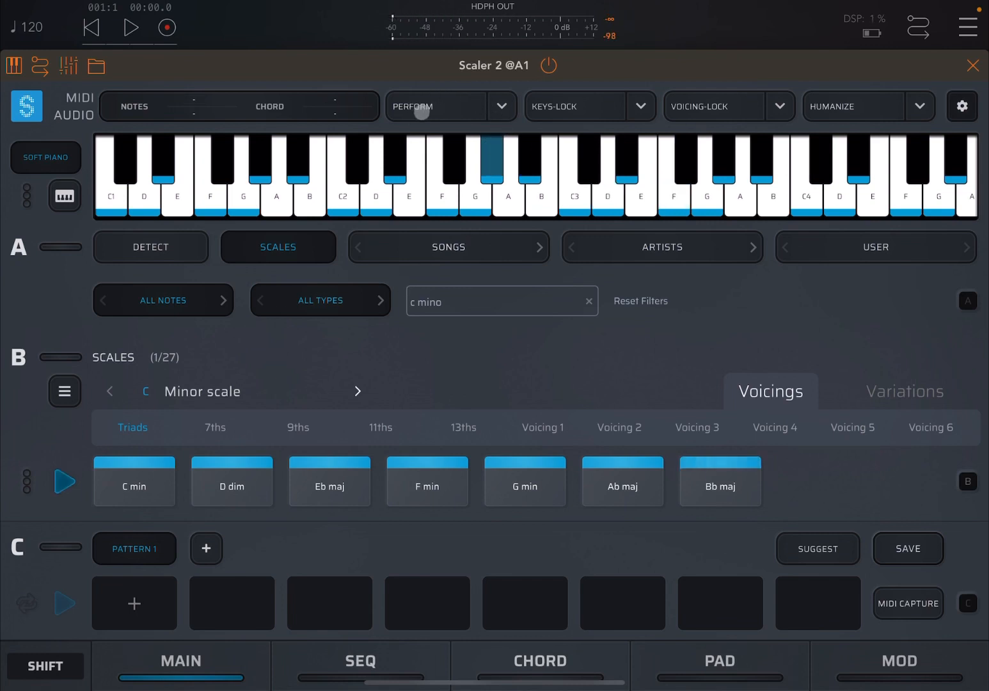
- Enable Perform with the Arpeggio mode using the Up pattern at 1/8 timing
left_click(417, 105)
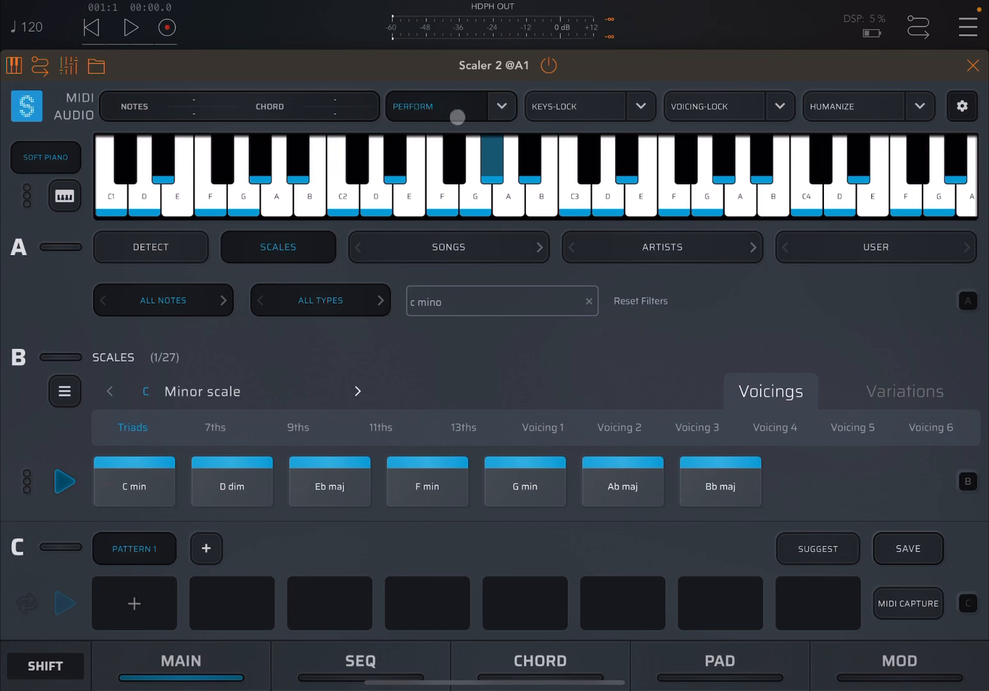
left_click(501, 107)
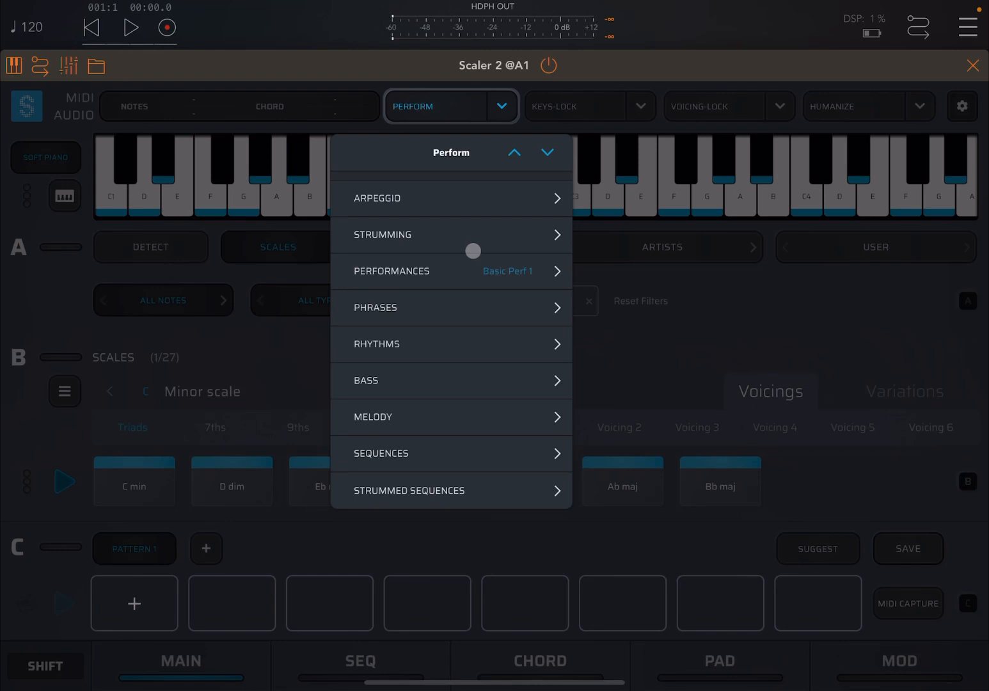
left_click(444, 202)
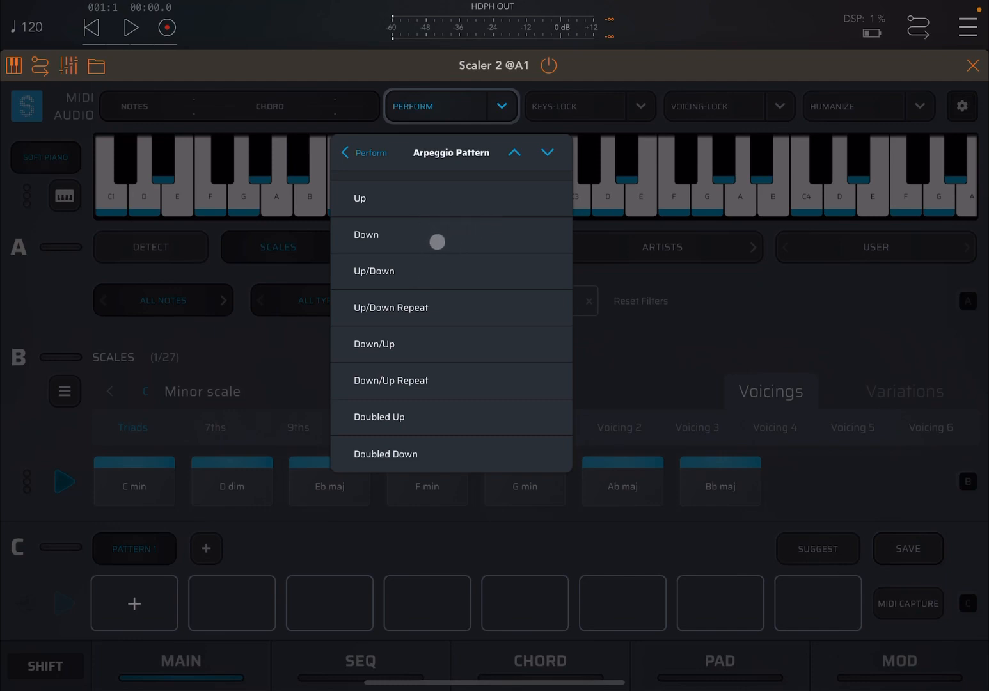
left_click(412, 204)
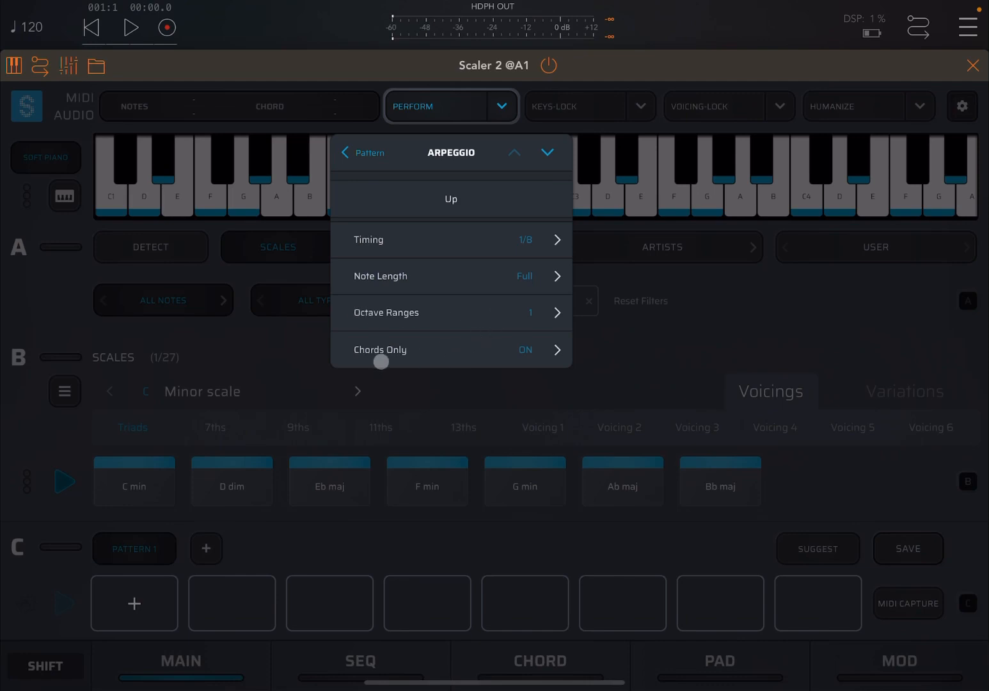
left_click(633, 351)
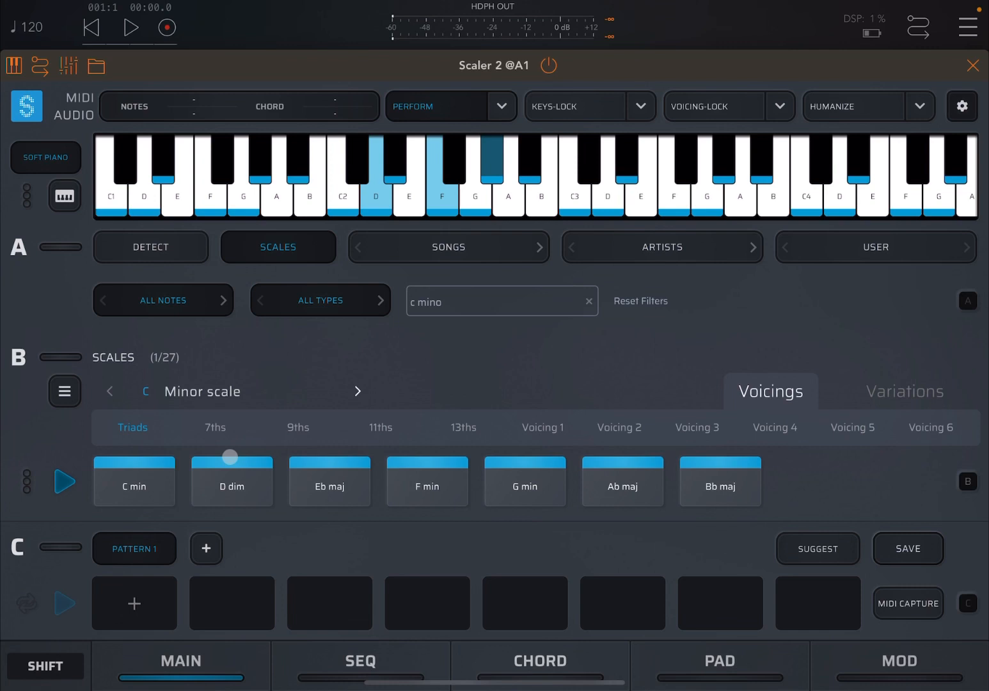
- Audition C min, single notes C2, F2 and B, and the chord set through the upward arpeggio
left_click(125, 481)
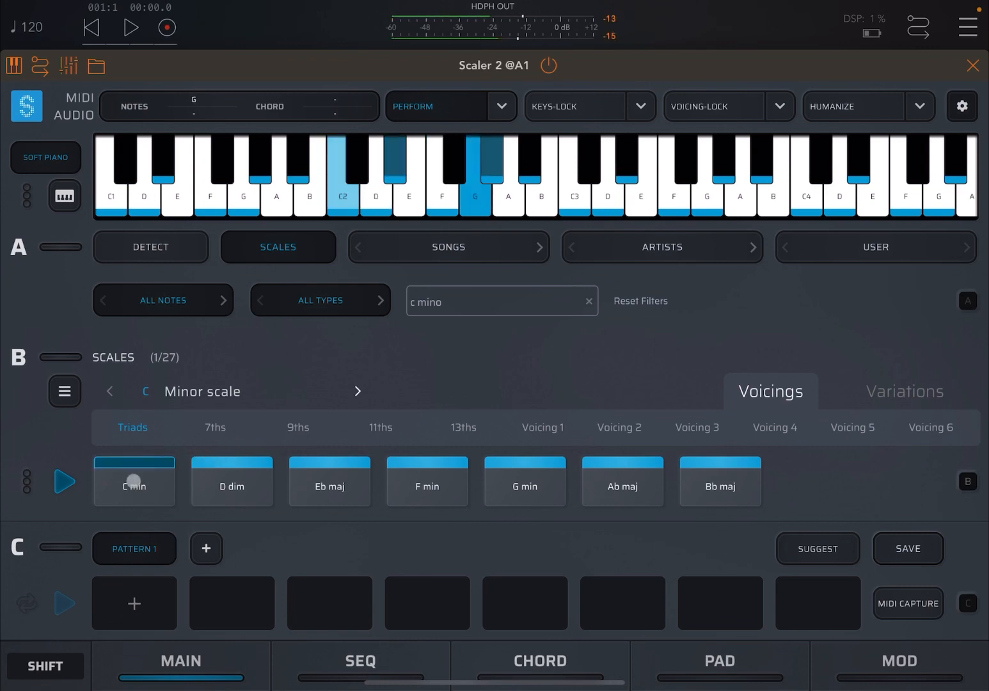
left_click(344, 197)
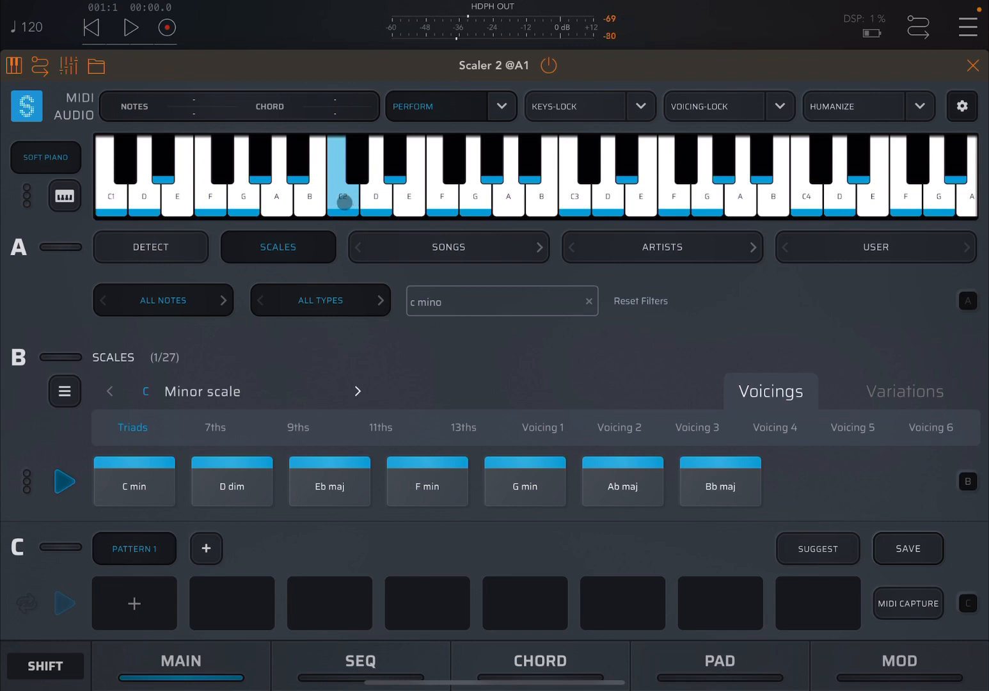
left_click(441, 186)
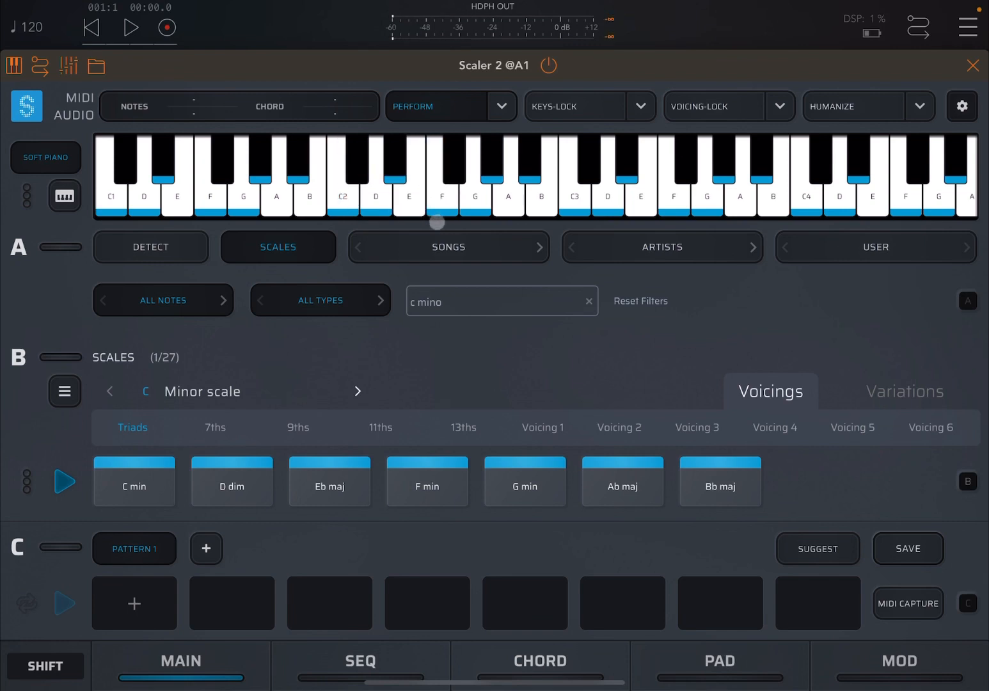
left_click(108, 473)
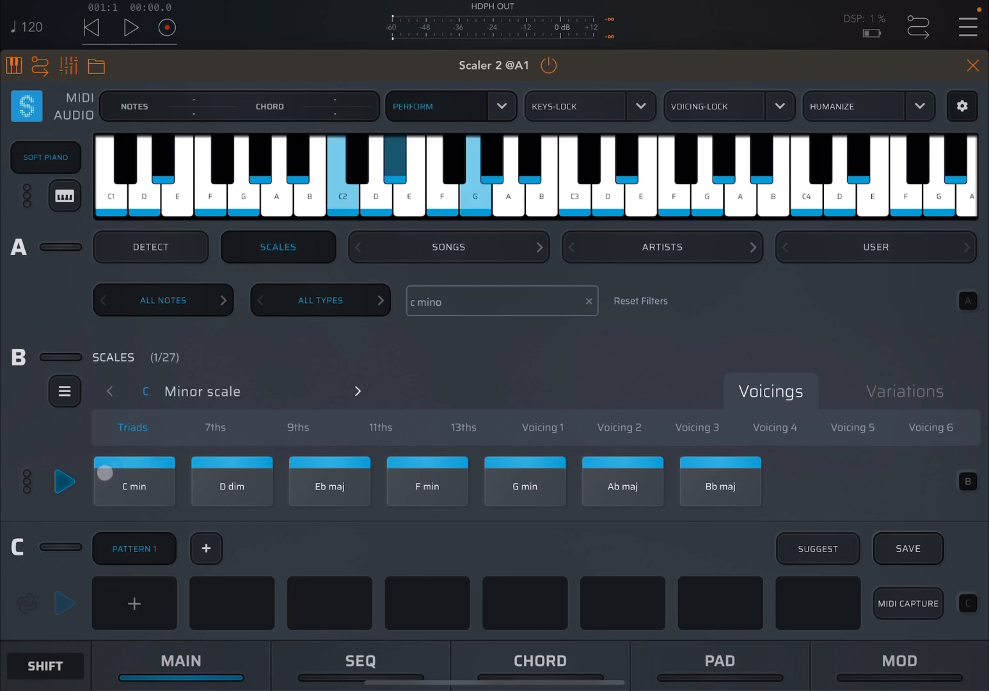
left_click(111, 490)
left_click(66, 483)
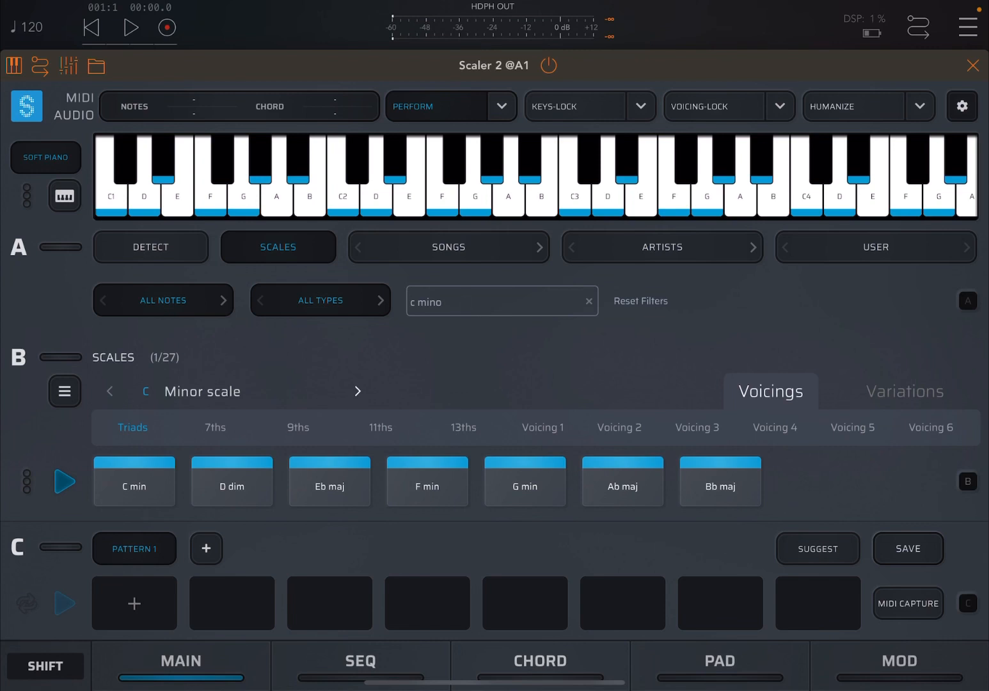
left_click(542, 192)
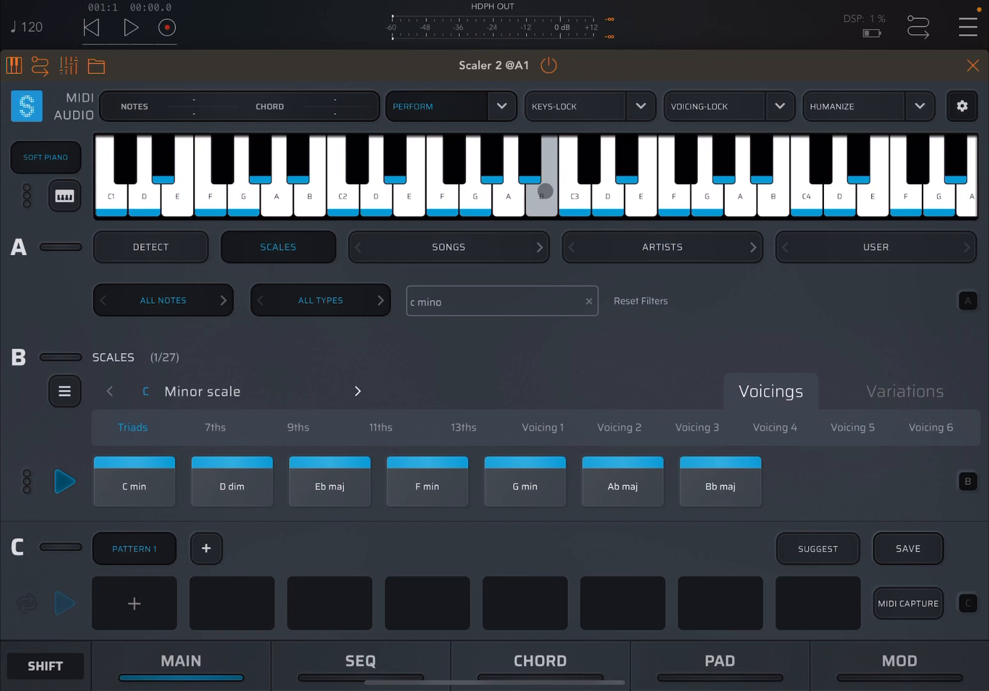
- Set the arpeggio timing to 1/16 and hear it on C min
left_click(502, 107)
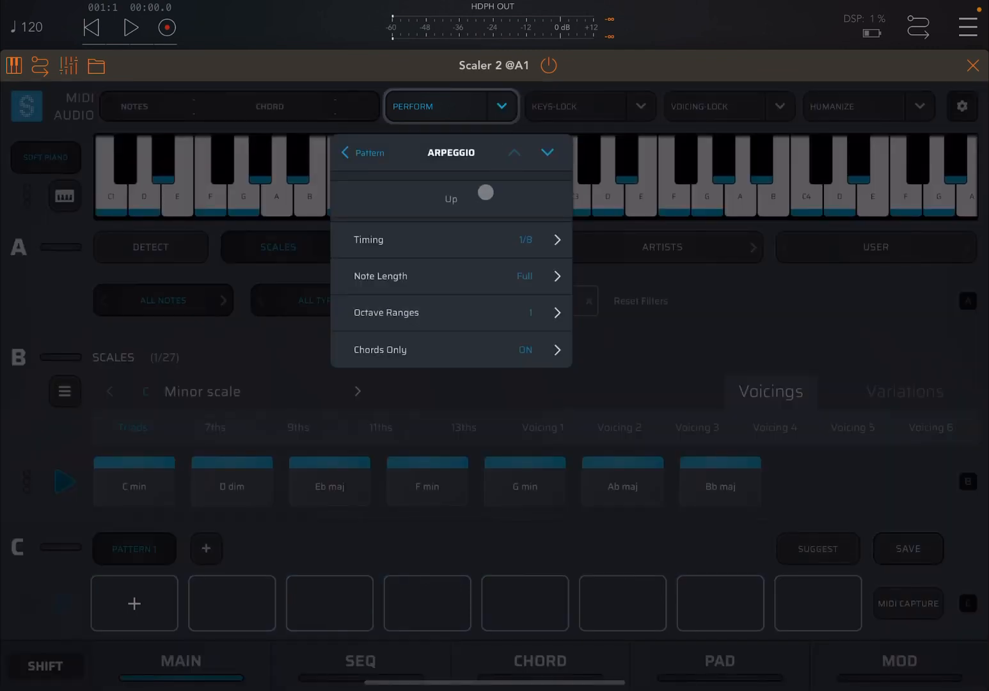
left_click(457, 240)
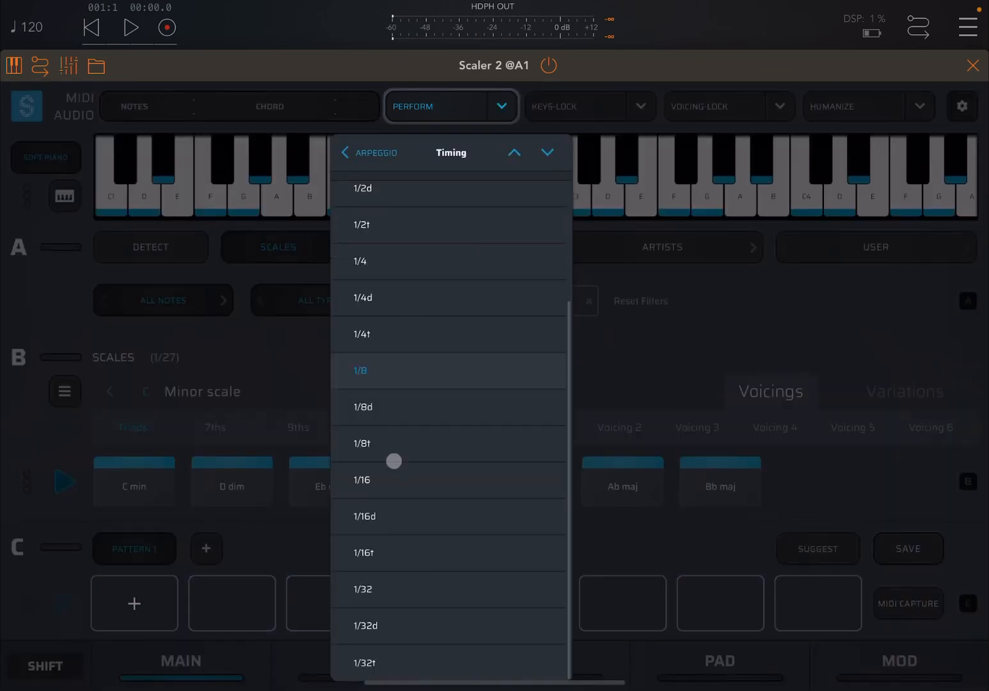
left_click(400, 479)
left_click(301, 334)
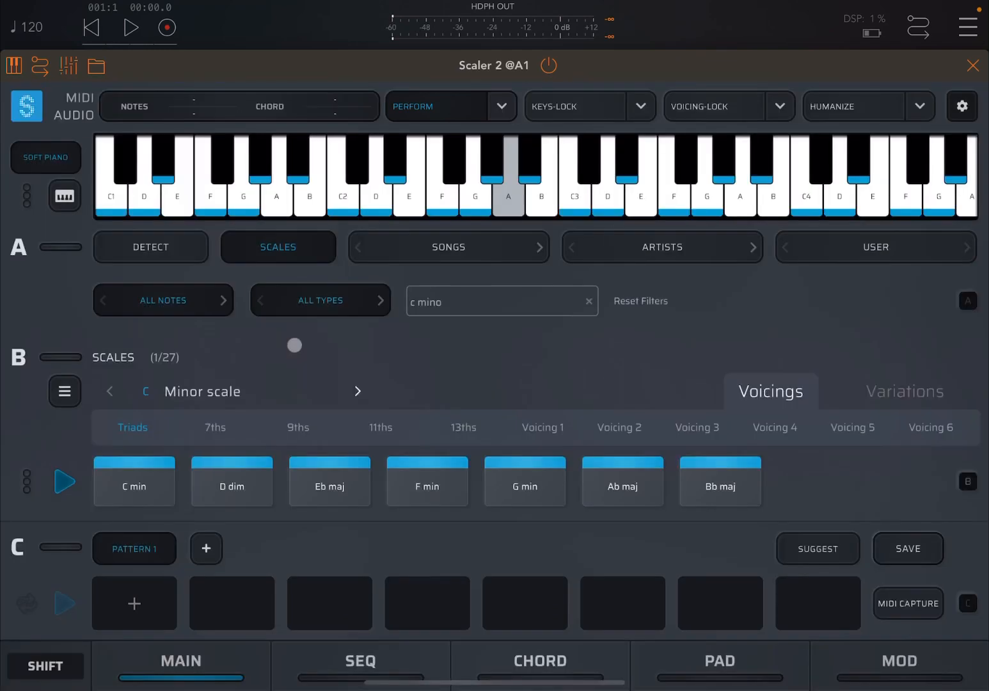
left_click(123, 471)
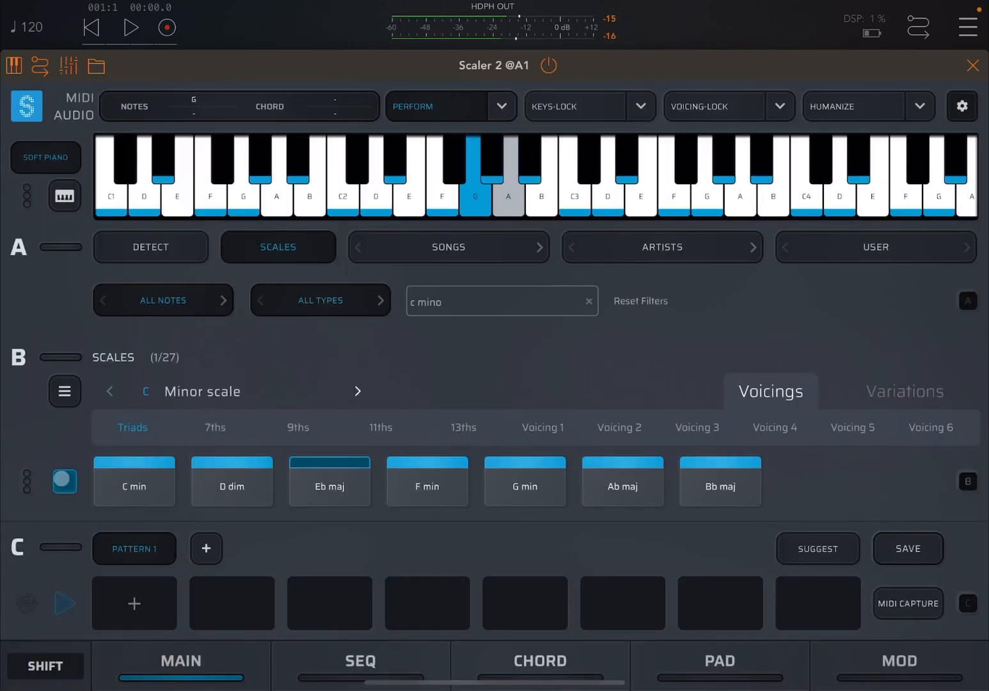
- Spread the arpeggio over two octaves
left_click(495, 108)
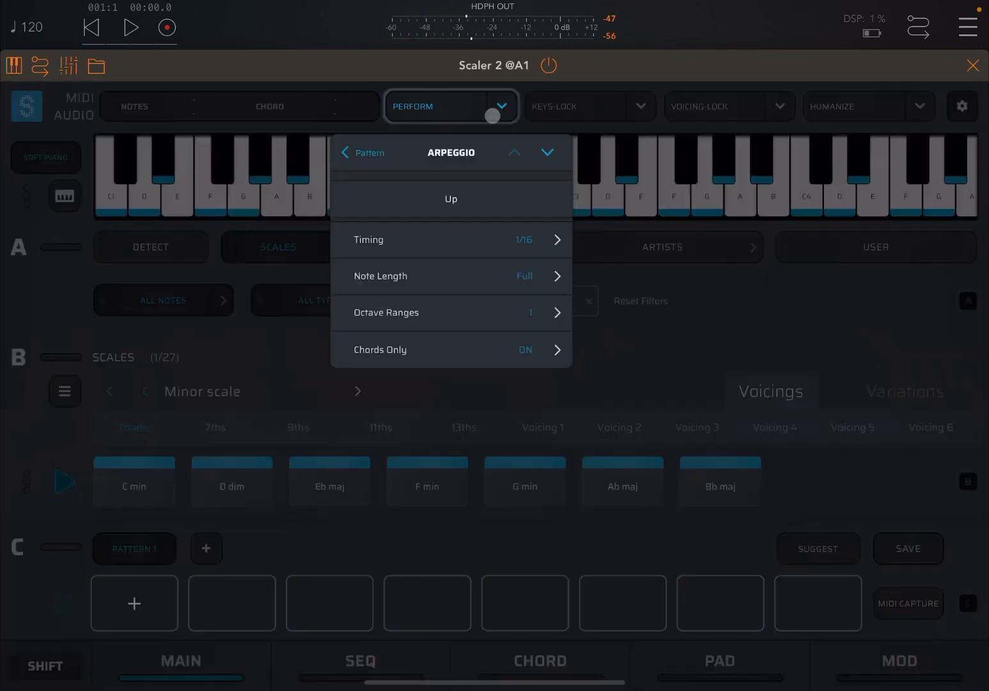
left_click(461, 312)
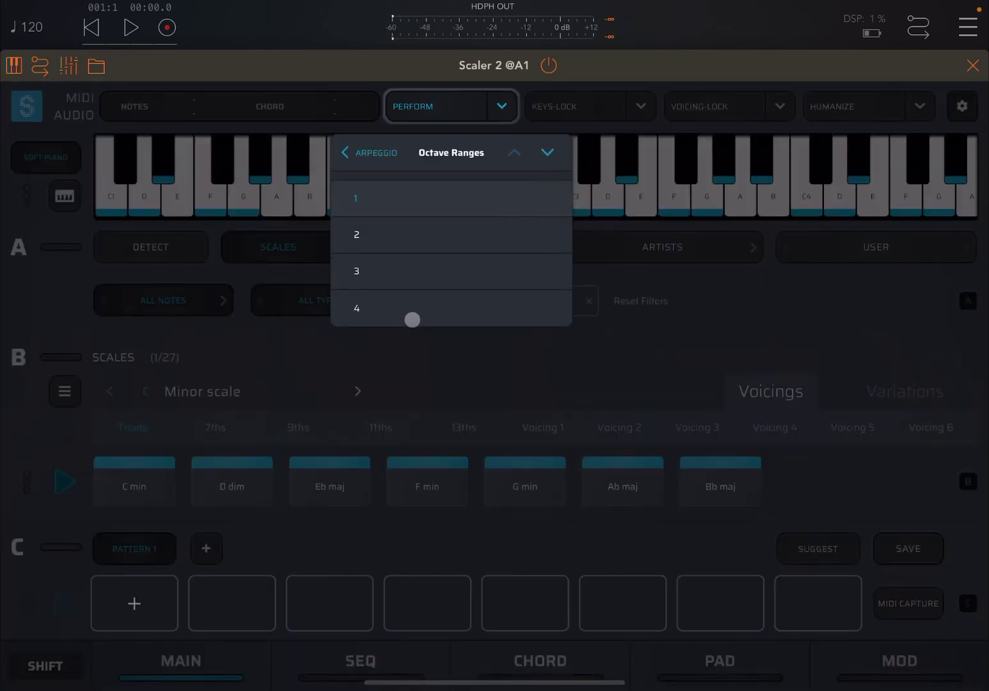
left_click(399, 232)
left_click(69, 480)
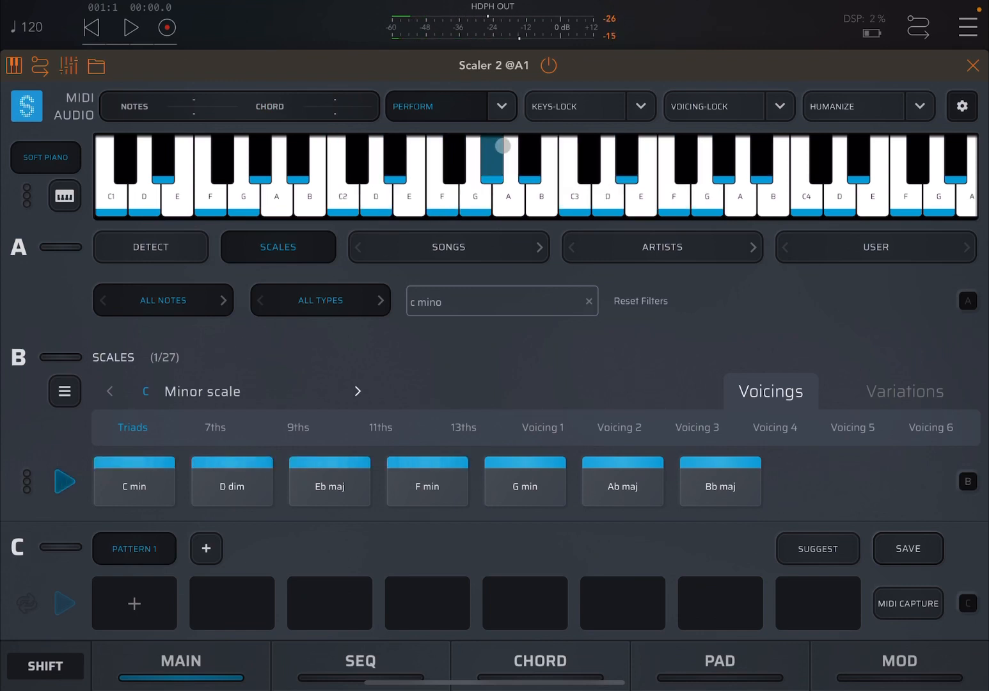
- Change the arpeggio pattern to Up/Down and play the C minor triads through it
left_click(502, 106)
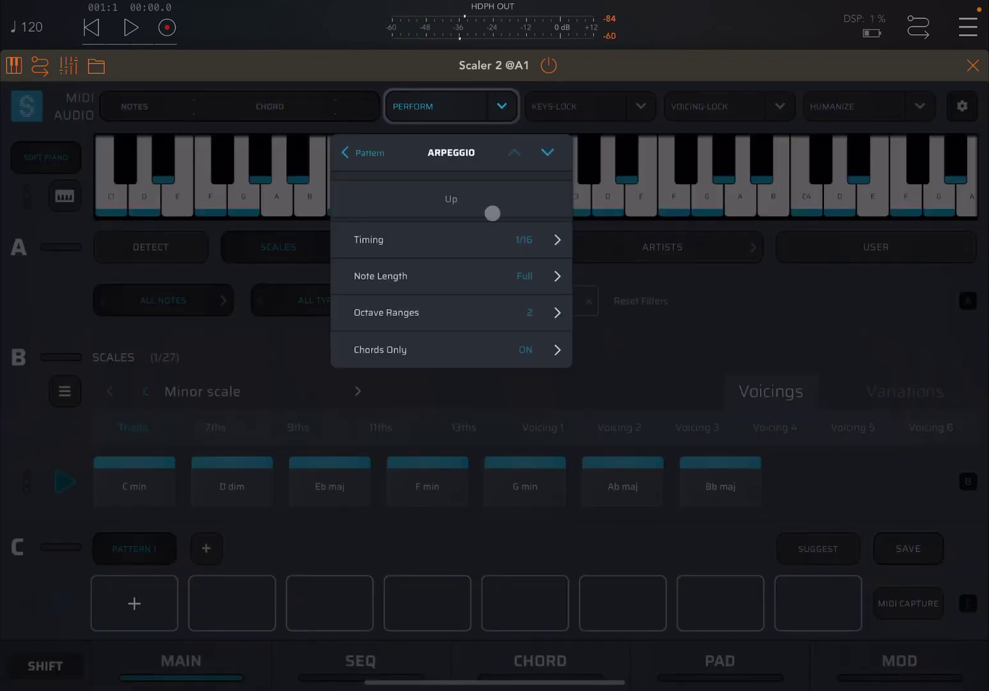
left_click(451, 199)
left_click(410, 270)
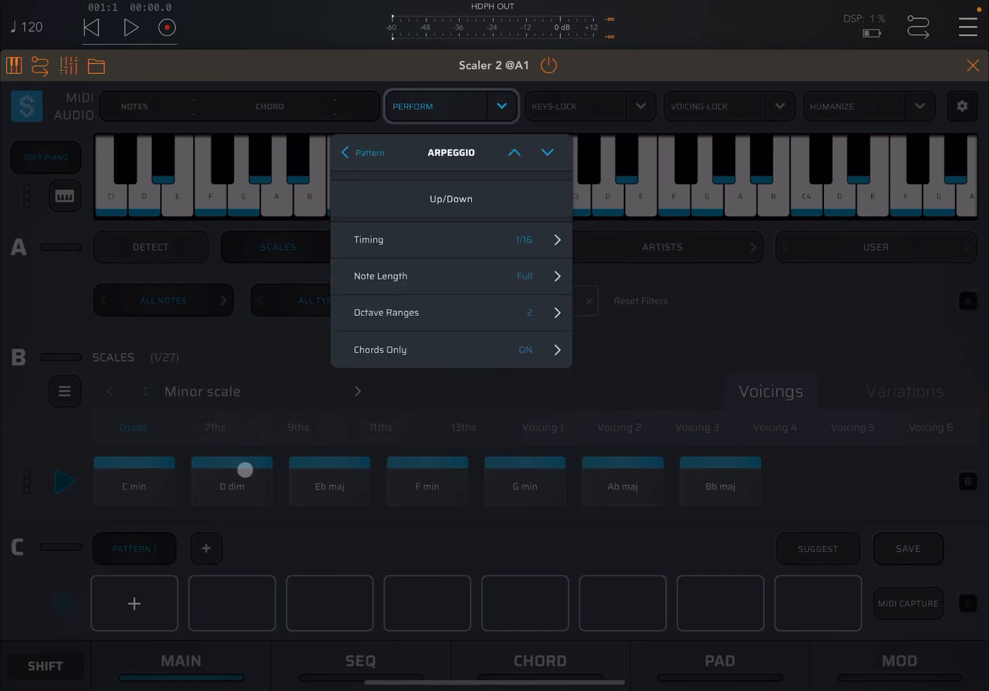
left_click(65, 480)
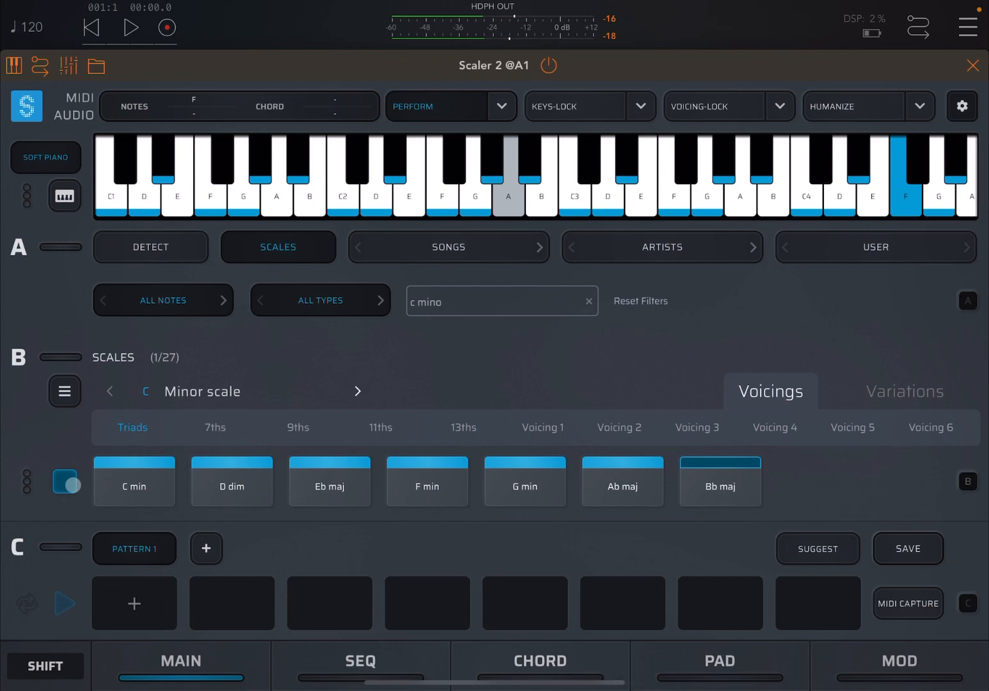
left_click(66, 482)
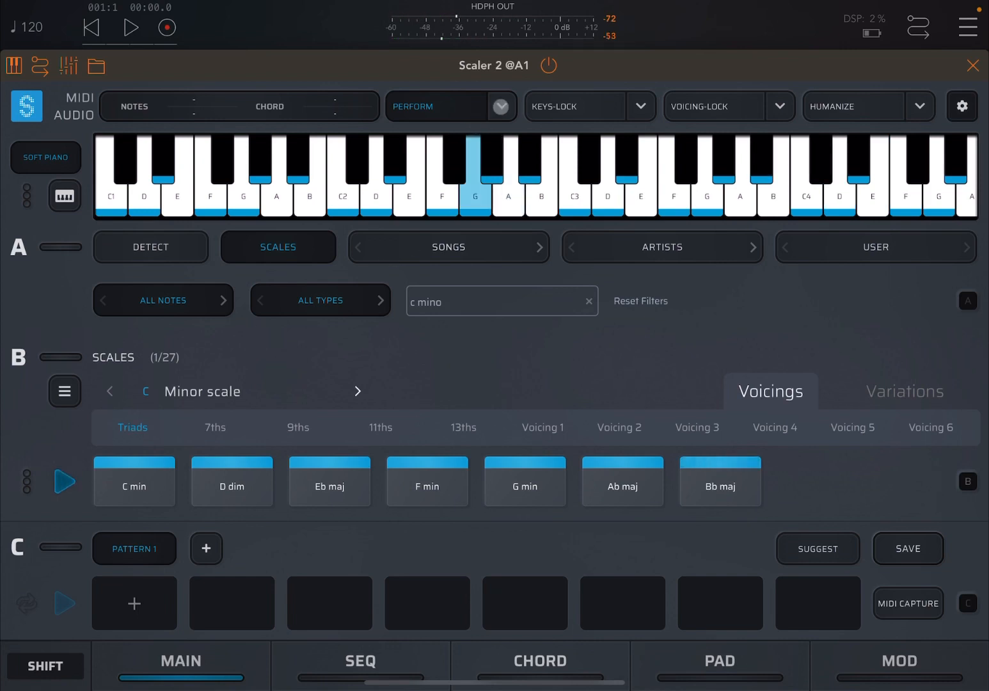
- Navigate back from the arpeggio settings to the list of perform modes
left_click(501, 107)
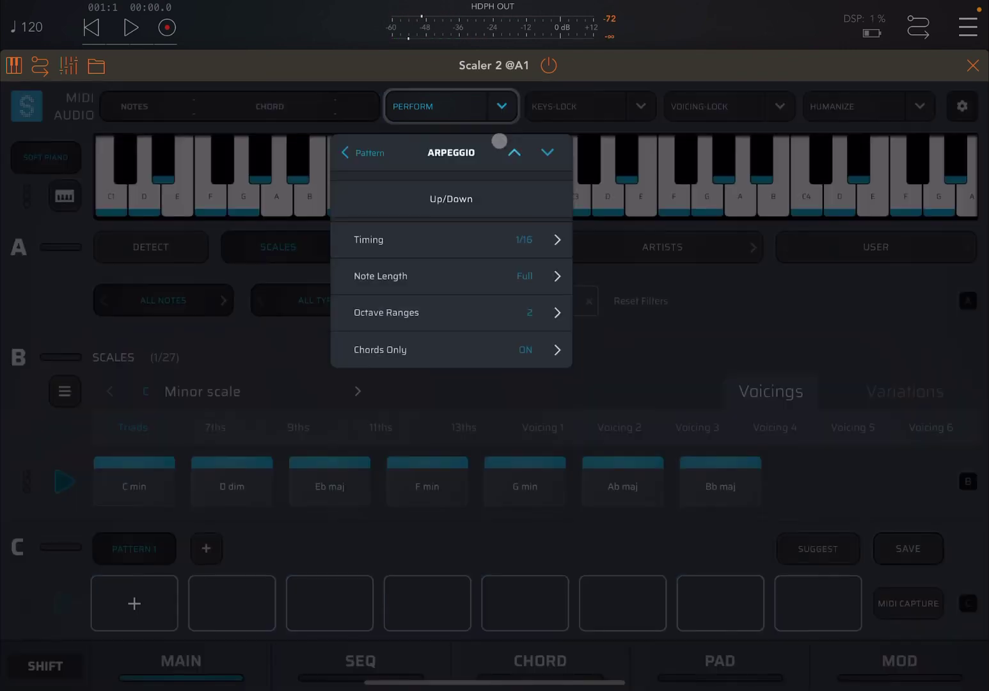
left_click(369, 153)
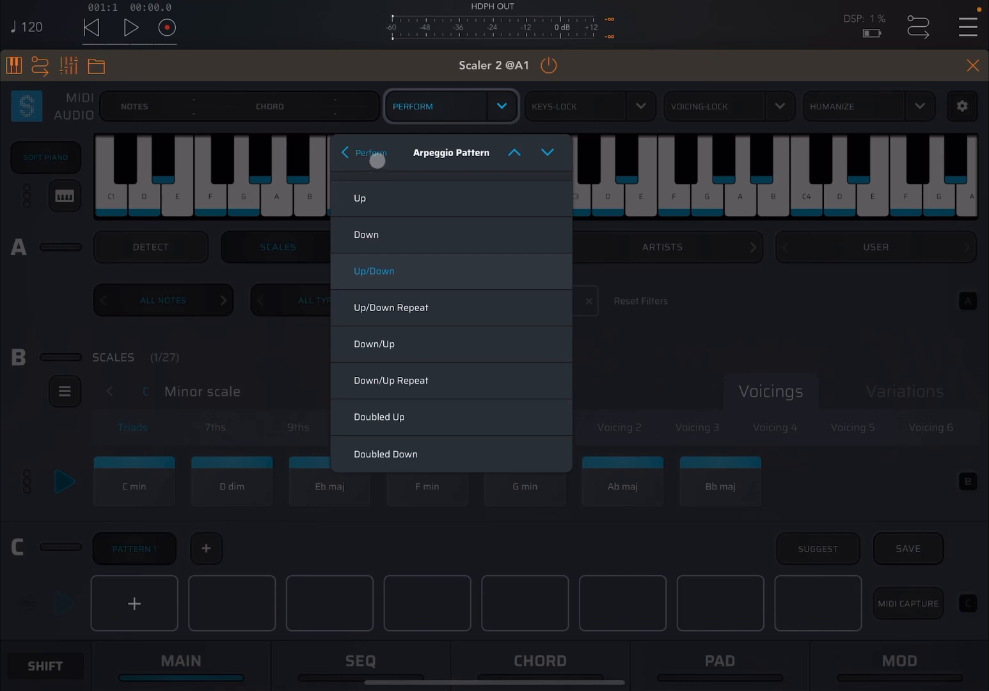
left_click(375, 152)
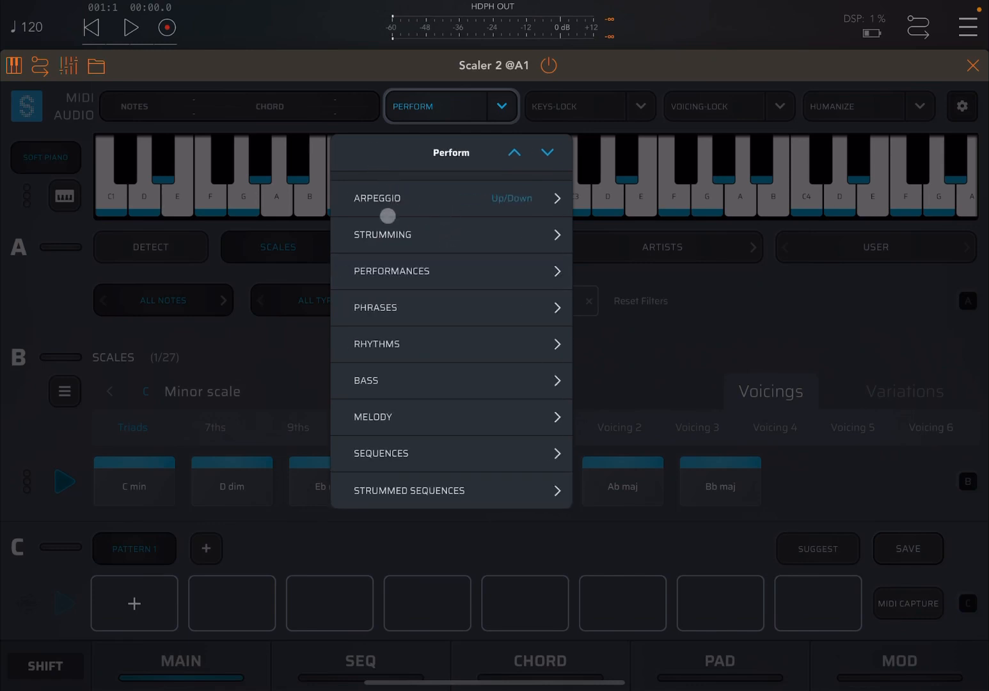
- Choose Strumming with the Slower profile, keeping Alternate direction
left_click(398, 235)
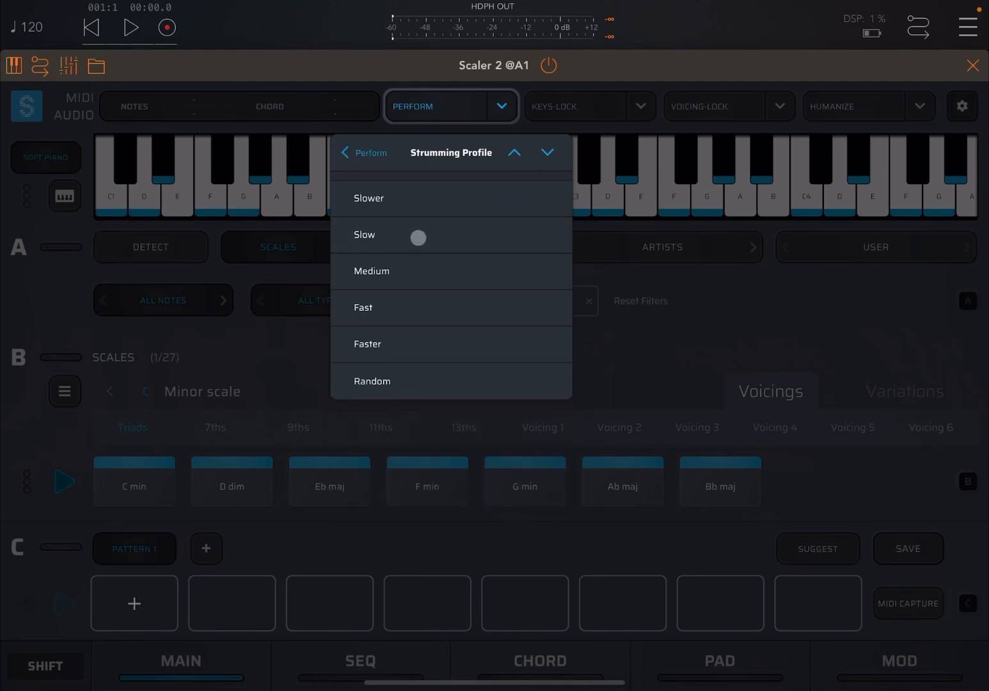
left_click(426, 199)
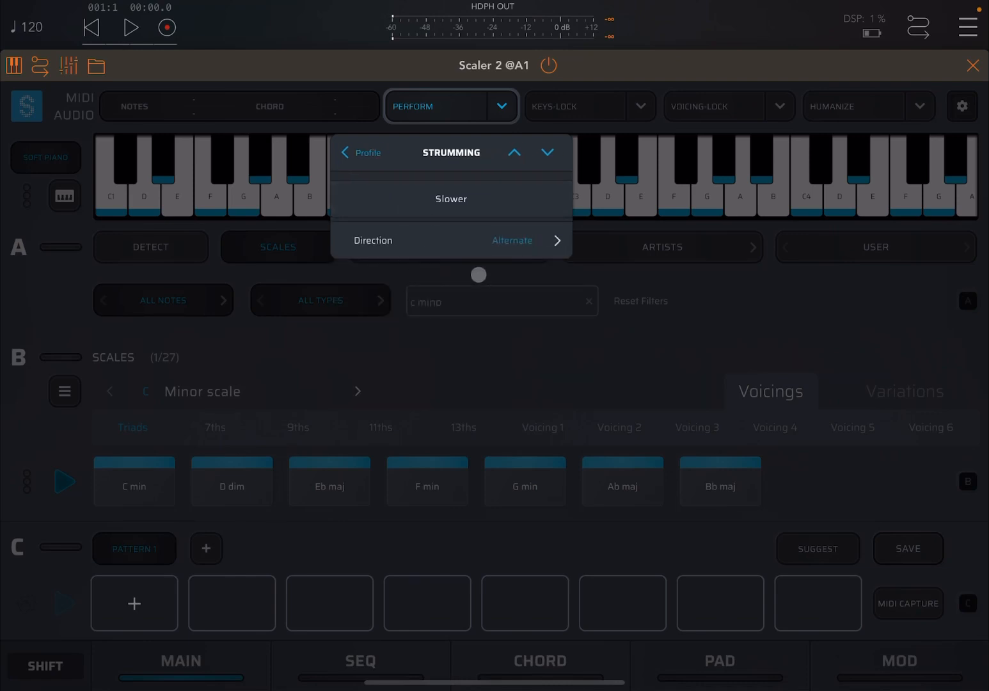
left_click(524, 244)
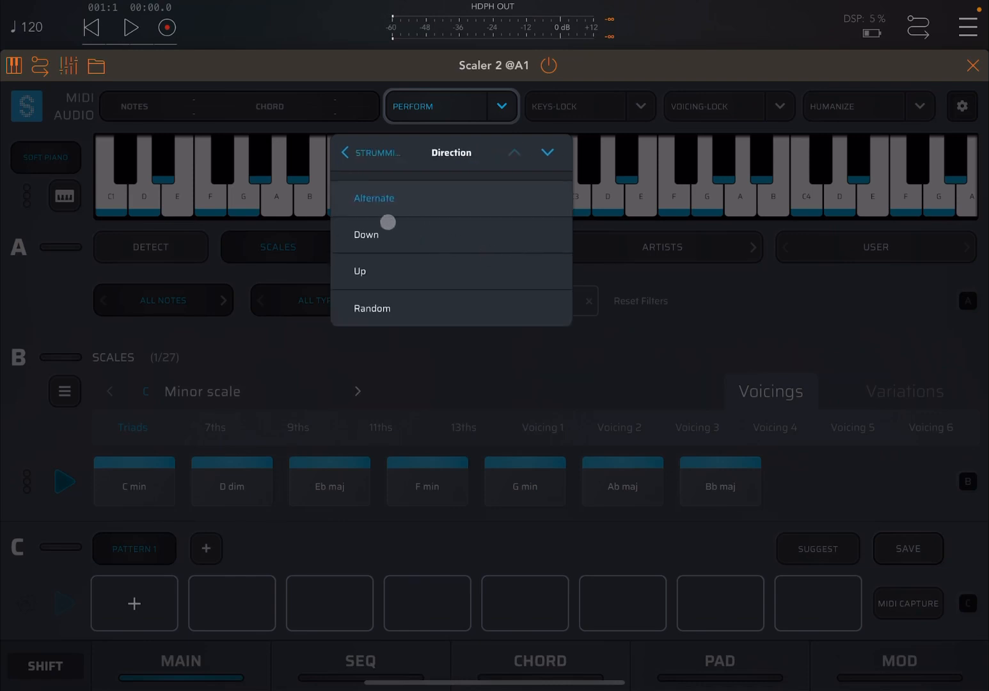
left_click(421, 356)
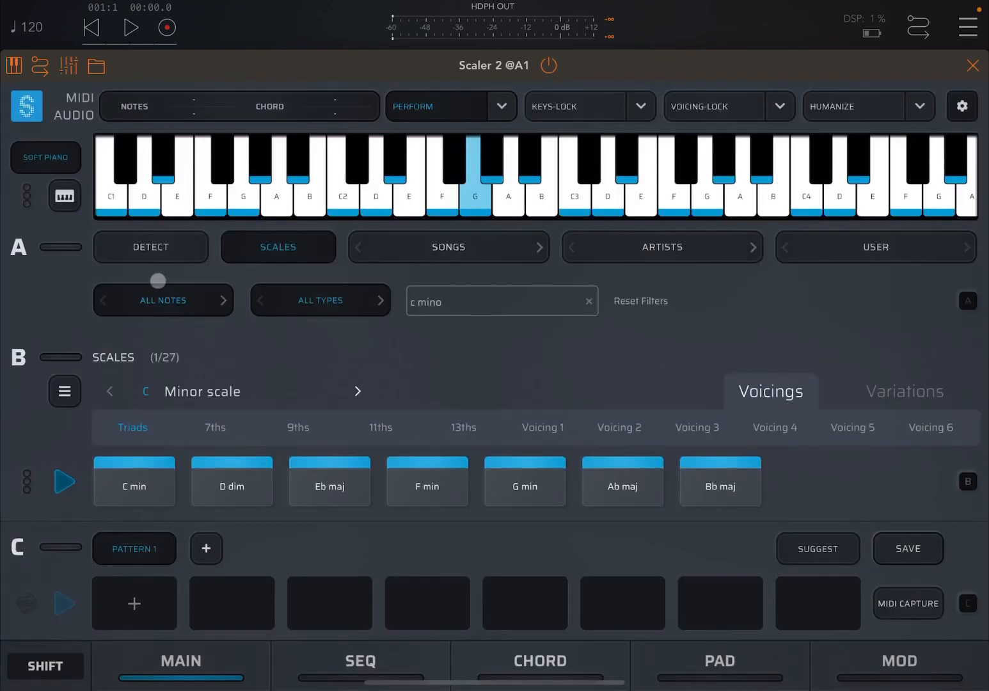
- Change the preview sound to Guitar > Acoustic Guitar
left_click(54, 163)
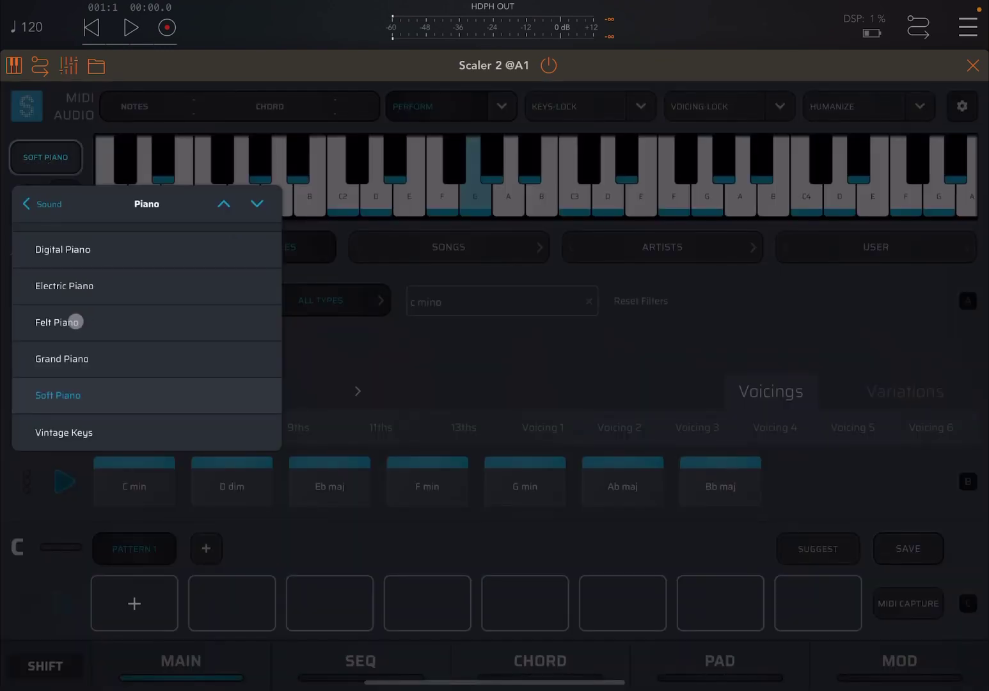
left_click(46, 204)
left_click(100, 321)
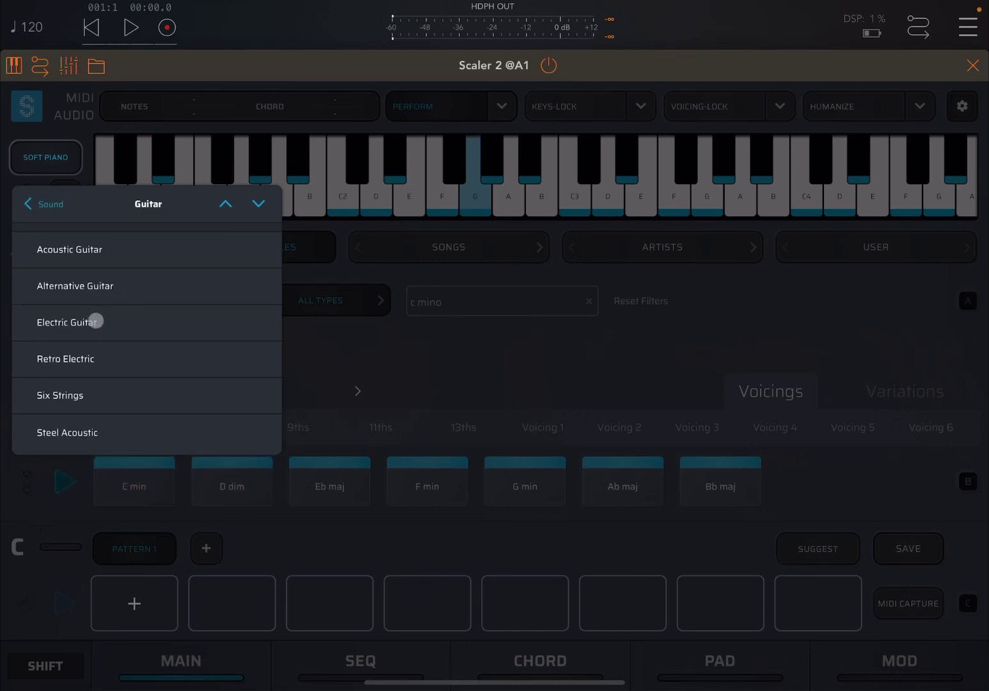
left_click(99, 255)
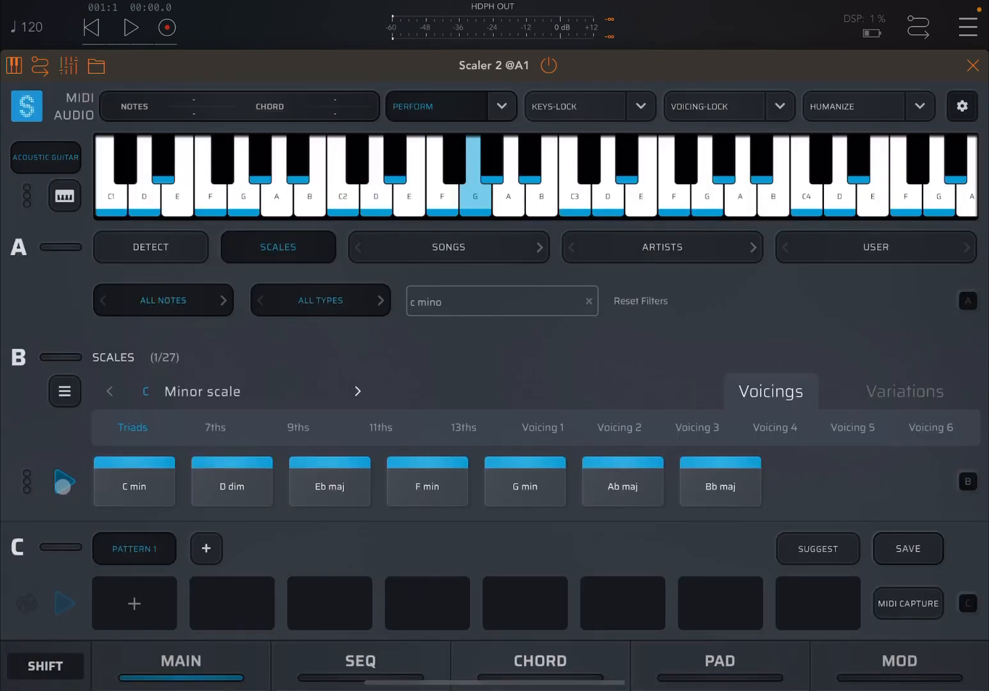
- Strum the C min chord, single keyboard notes and the full C minor triad progression
left_click(162, 460)
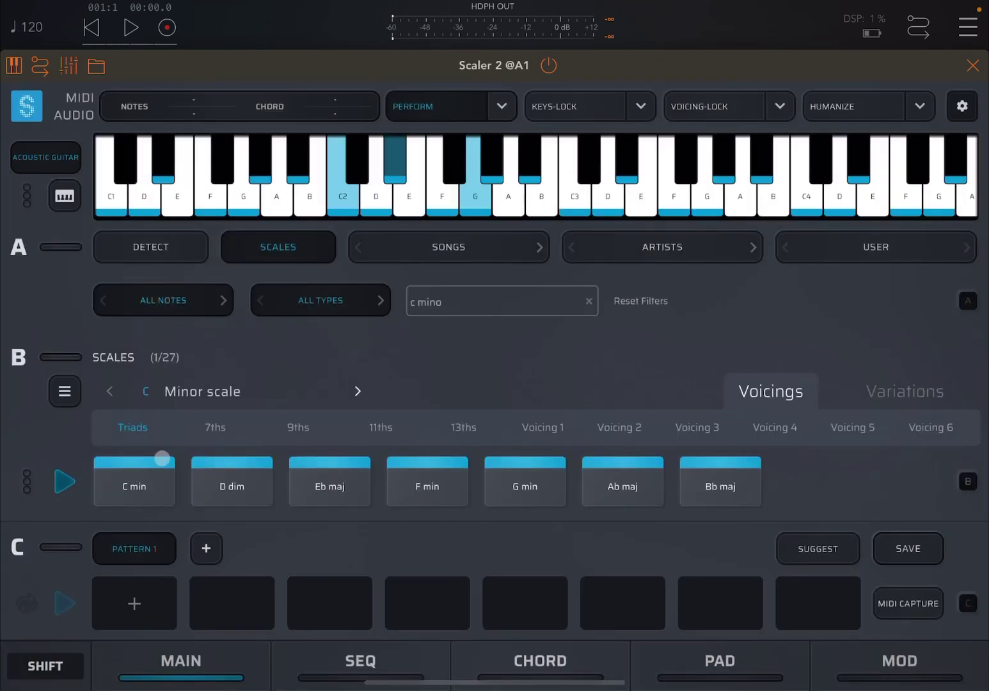
left_click(136, 486)
left_click(134, 480)
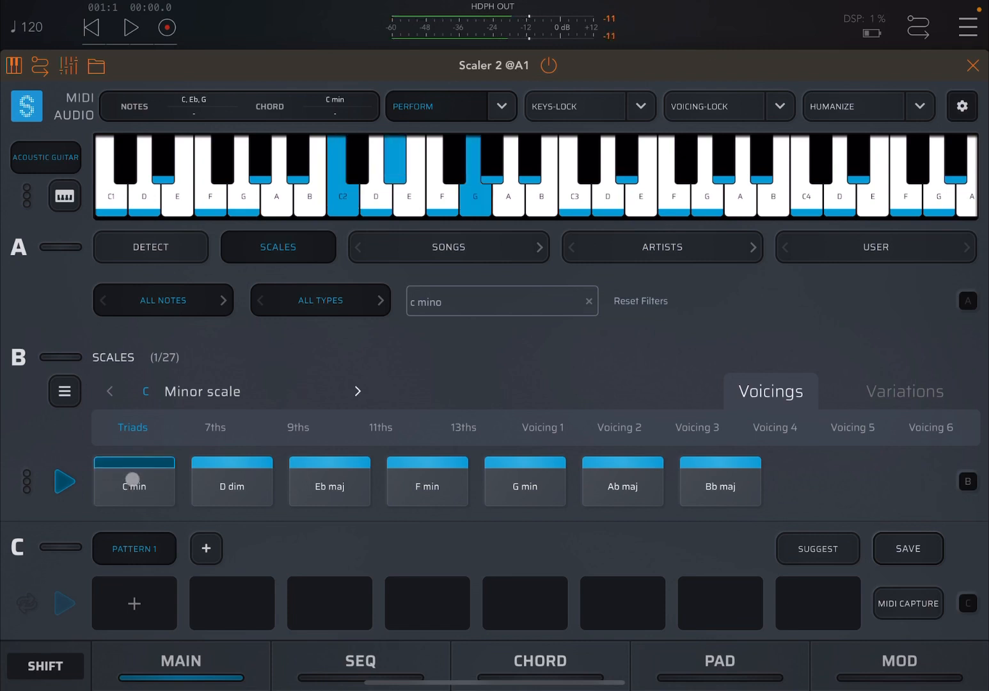
left_click(133, 480)
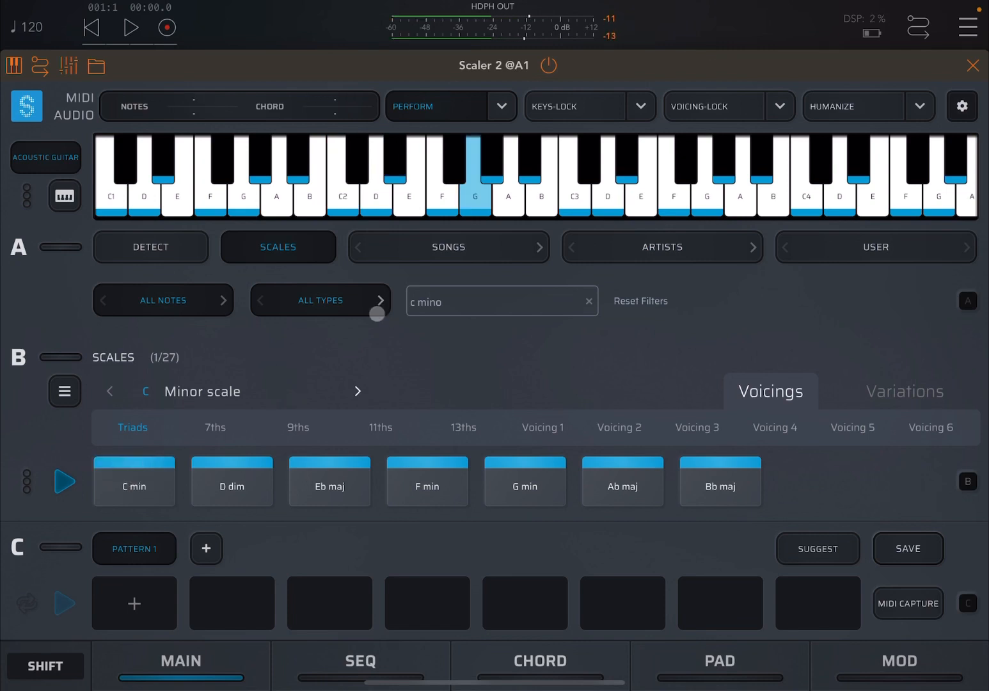
left_click(443, 177)
left_click(542, 178)
left_click(310, 185)
left_click(475, 178)
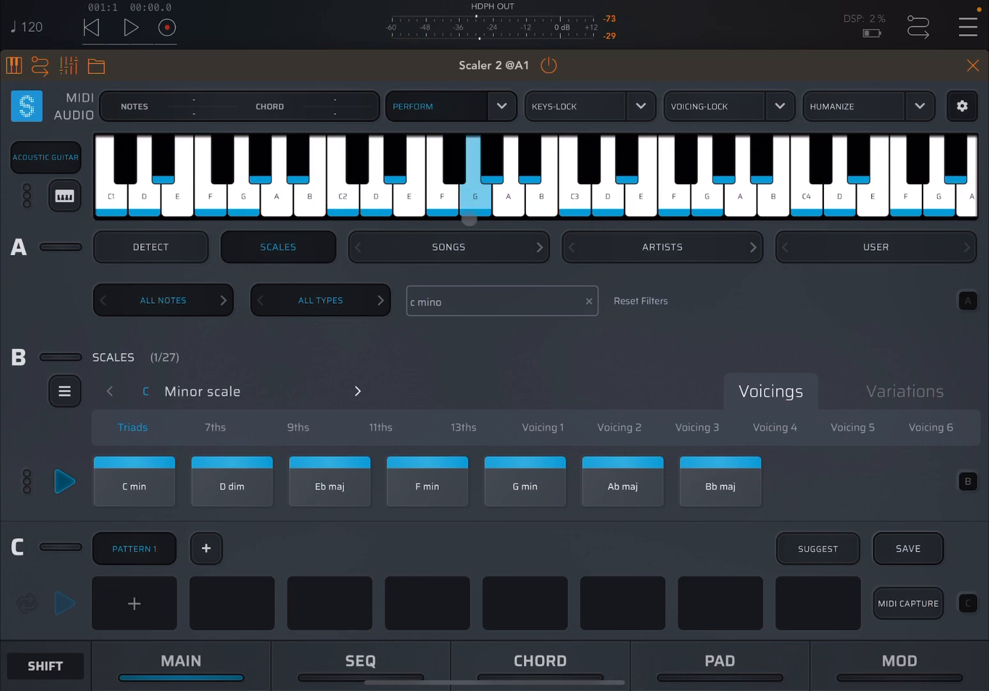
left_click(64, 483)
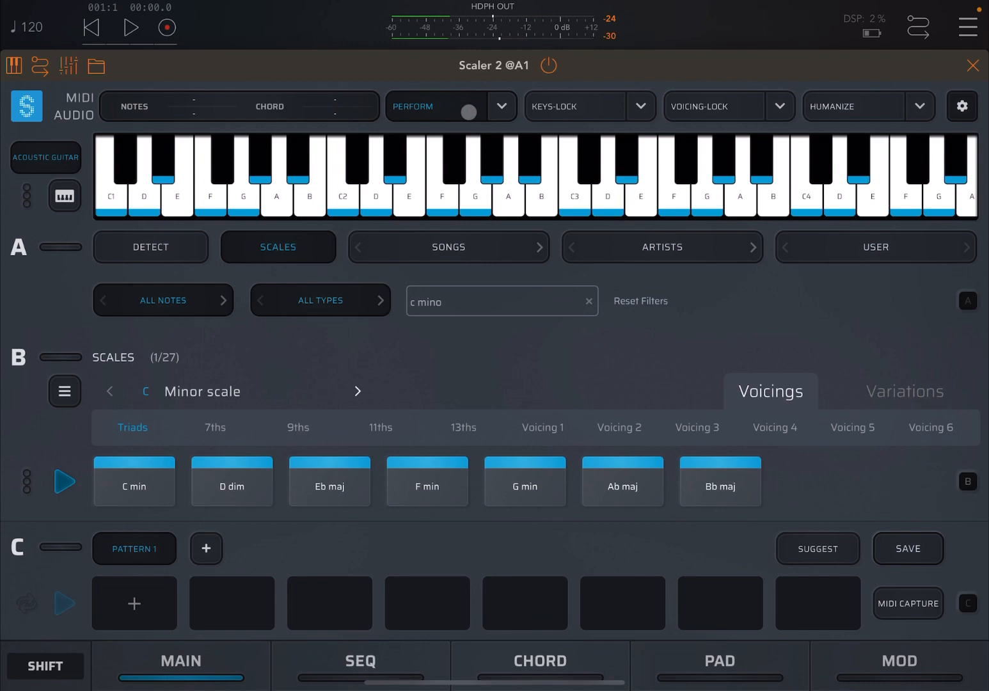
- Back out of the strumming settings to the list of perform modes
left_click(501, 108)
left_click(360, 158)
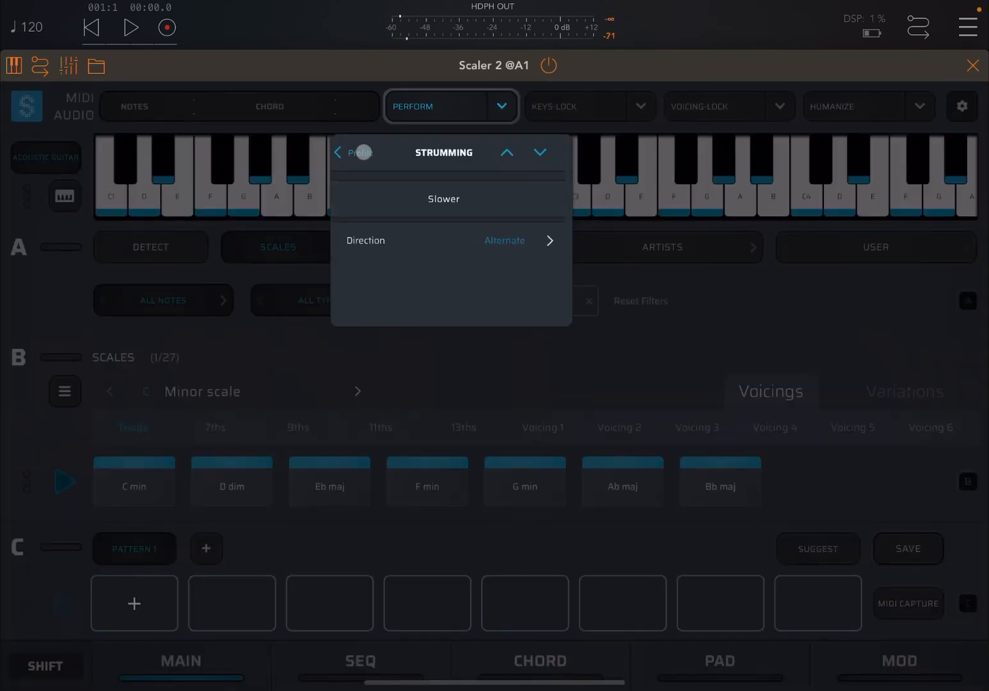
left_click(365, 153)
left_click(369, 155)
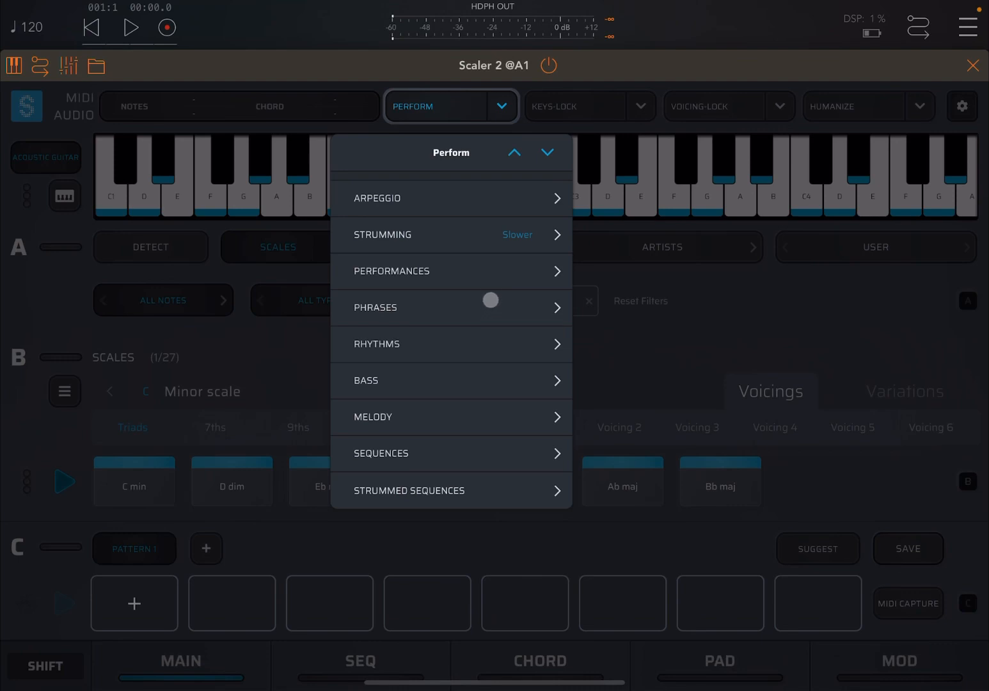
- Select Performances > Common Performances > Basic Perf 2 and play C min through it
left_click(482, 272)
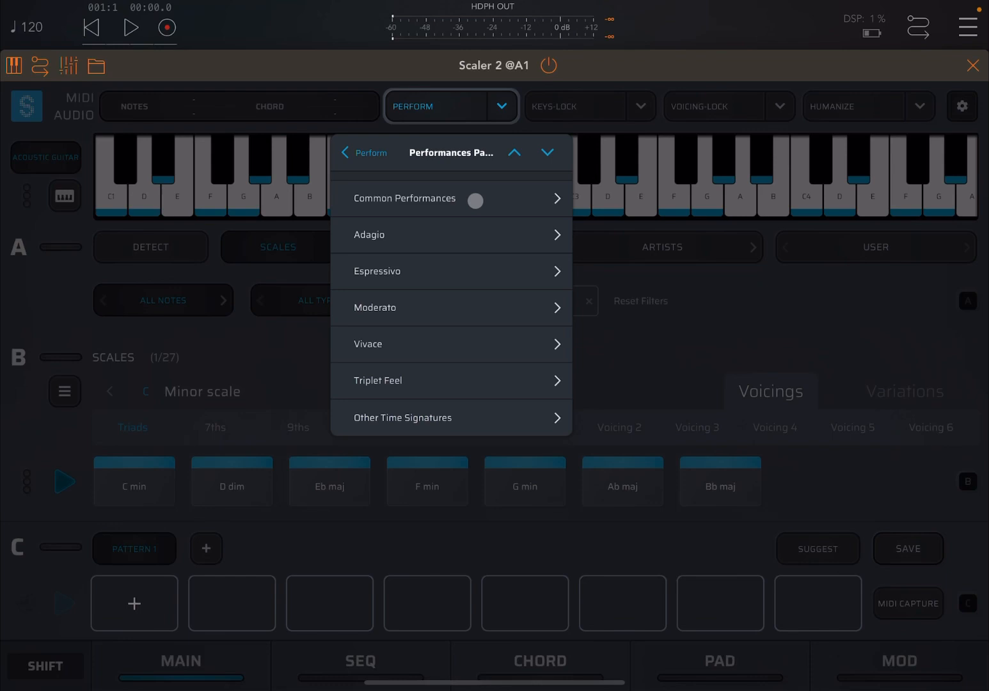
left_click(473, 199)
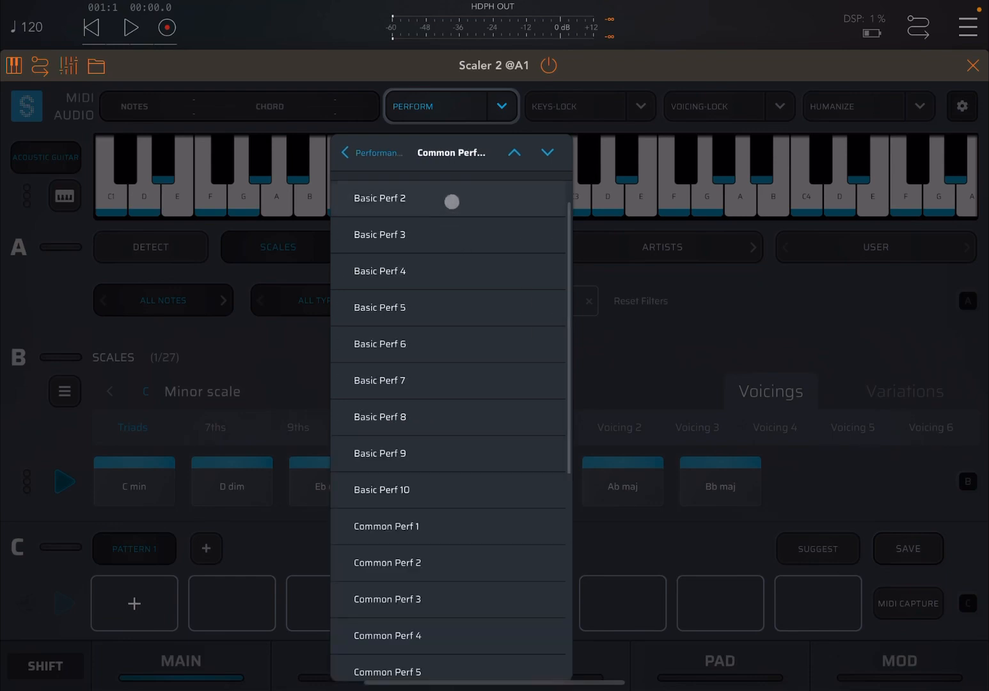
left_click(451, 202)
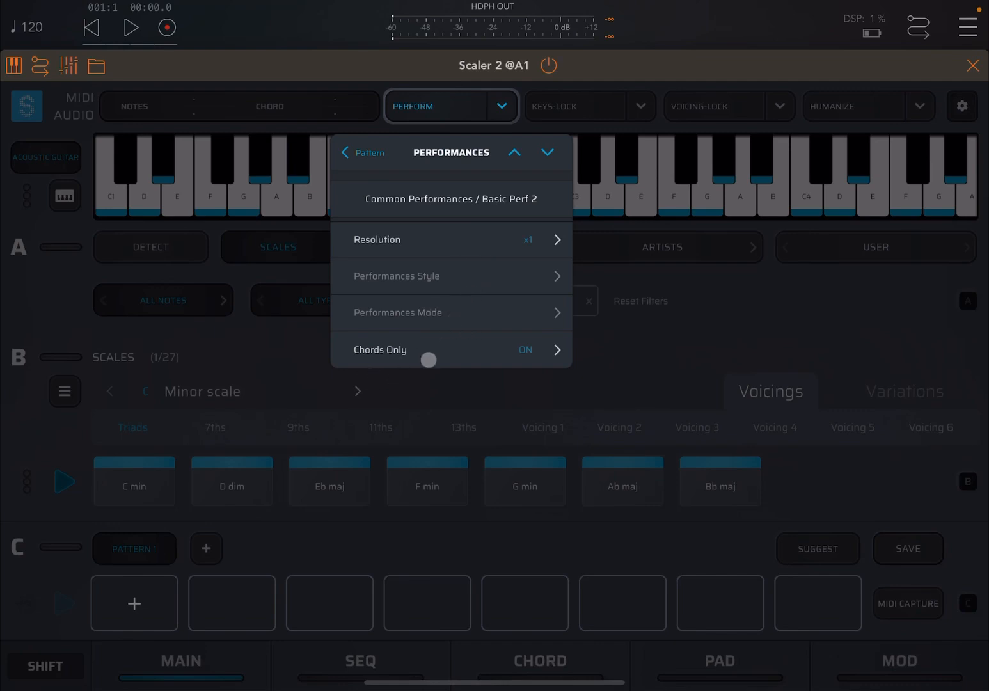
left_click(268, 335)
left_click(140, 469)
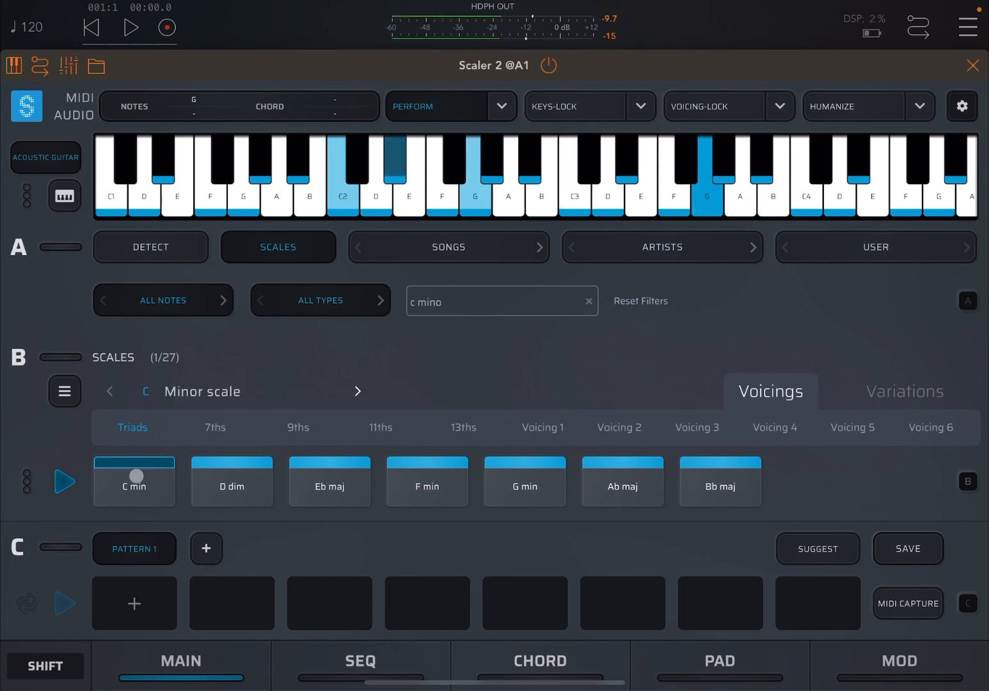
- Change the preview sound to Piano > Grand Piano
left_click(45, 158)
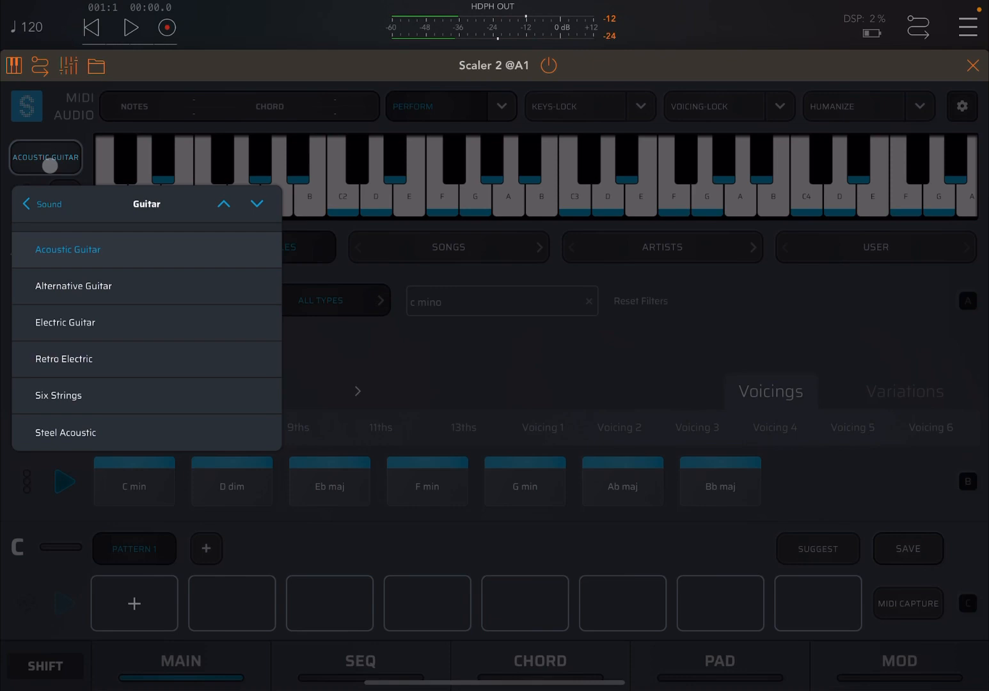
left_click(30, 203)
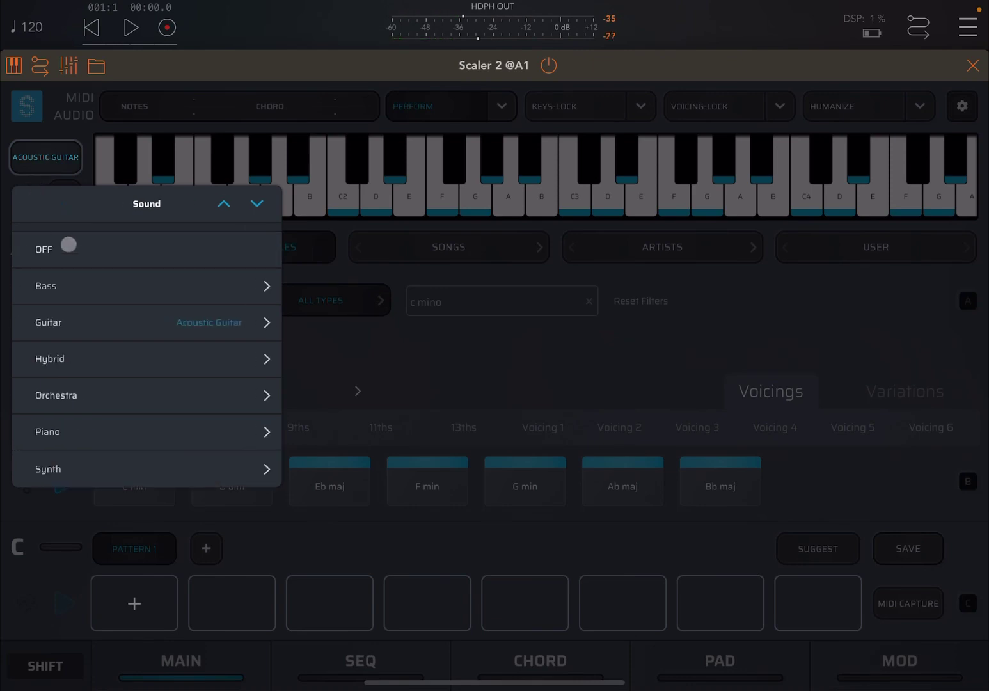
left_click(88, 433)
left_click(92, 359)
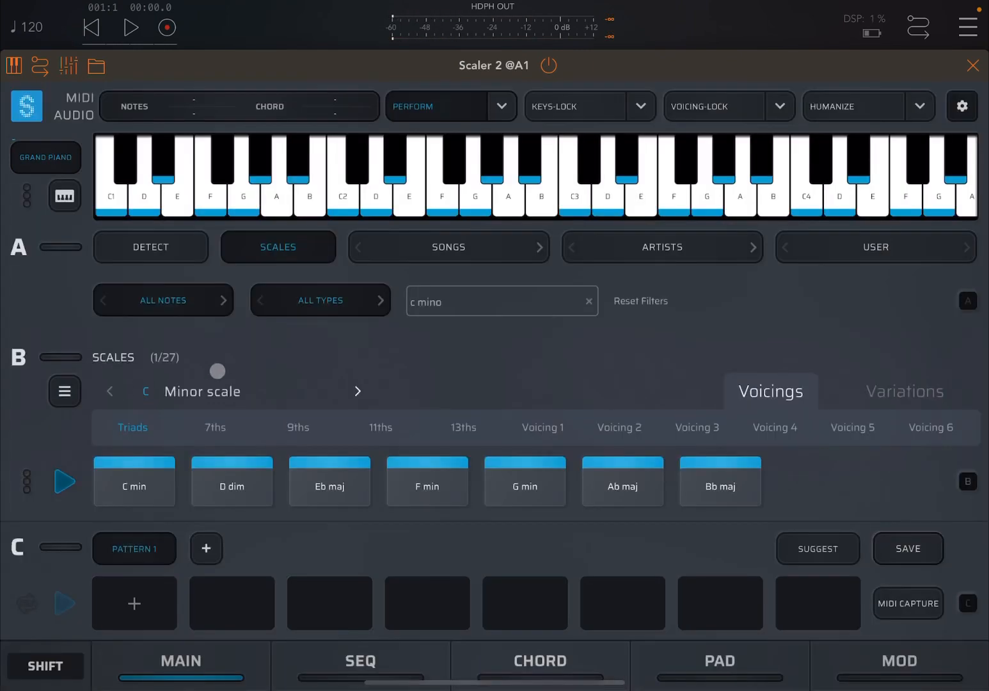
- Play C min, D dim and the chord row with Basic Perf 2, then bring up its settings
left_click(135, 481)
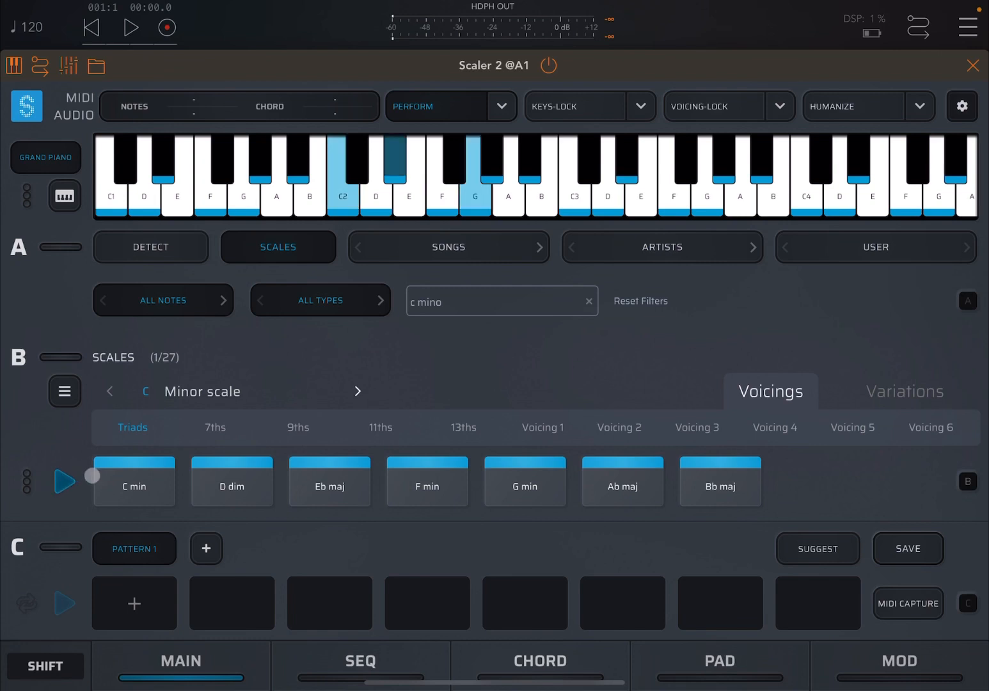
left_click(135, 480)
left_click(232, 481)
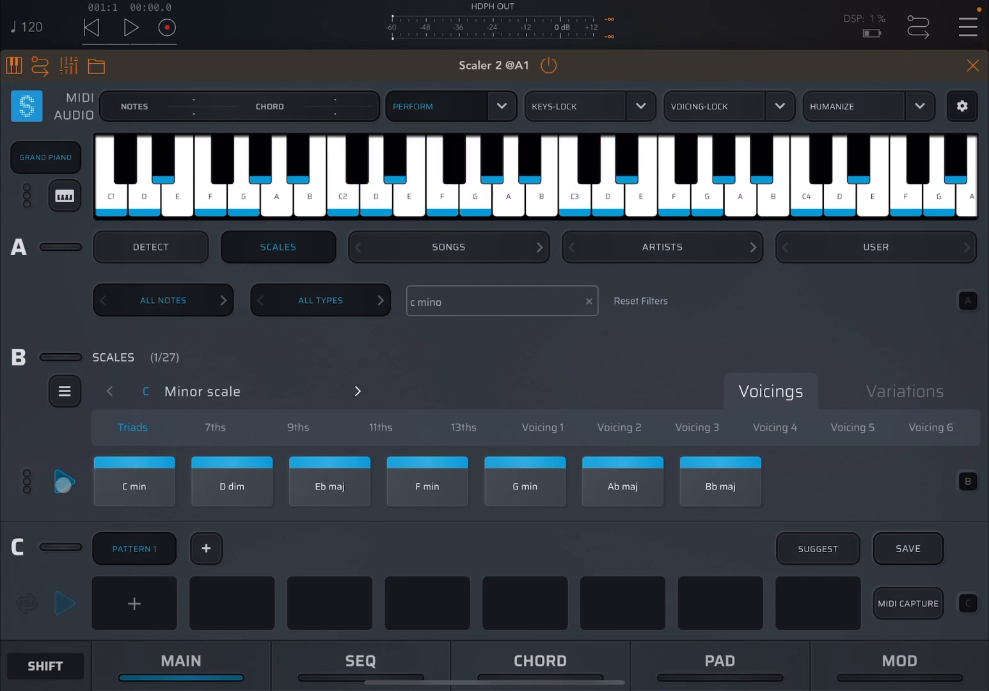
left_click(65, 483)
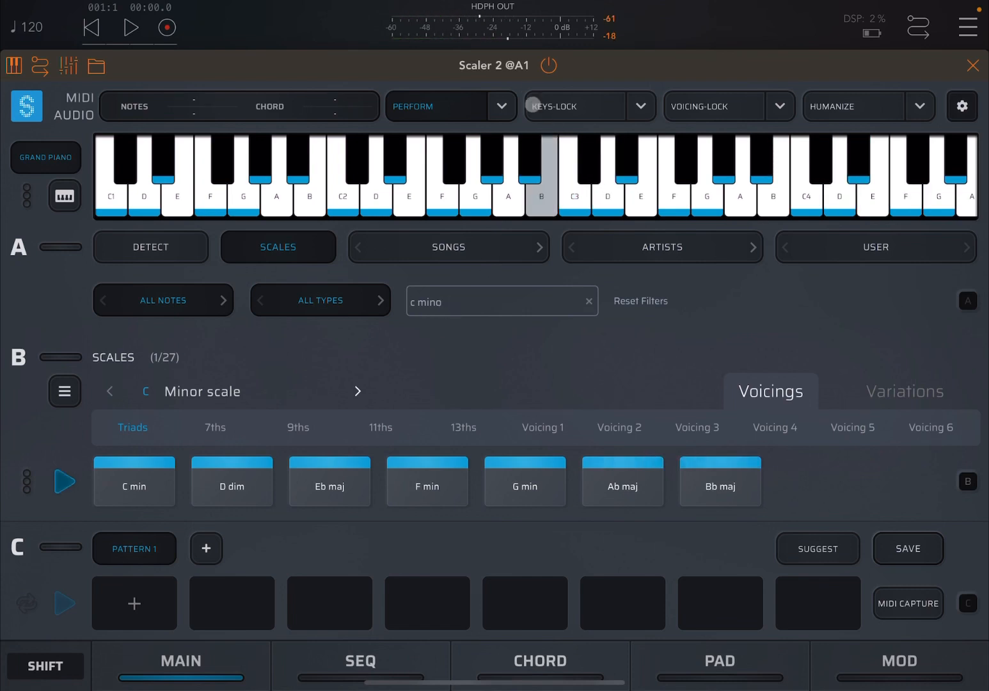
left_click(504, 107)
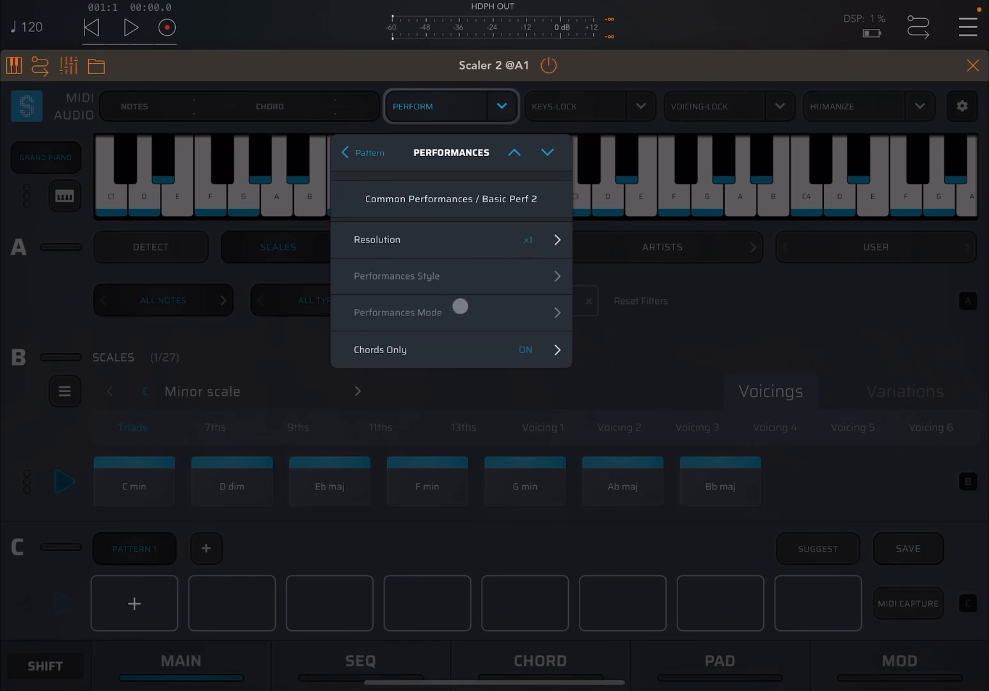
- Back out to Perform and select Phrases > Common Phrases > Basic 1
left_click(451, 198)
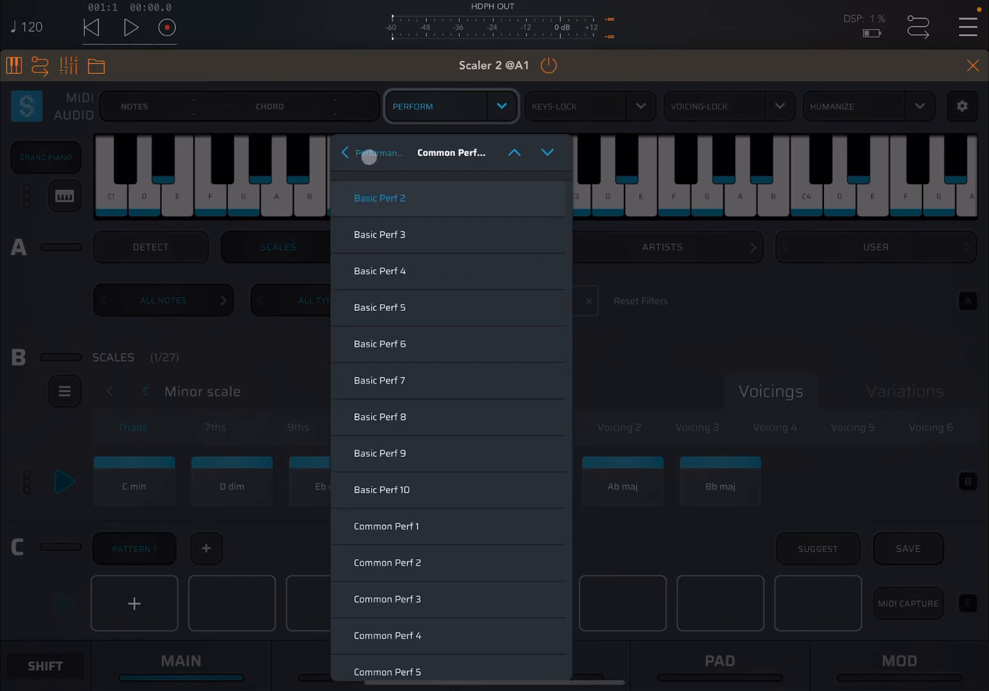
left_click(369, 157)
left_click(370, 154)
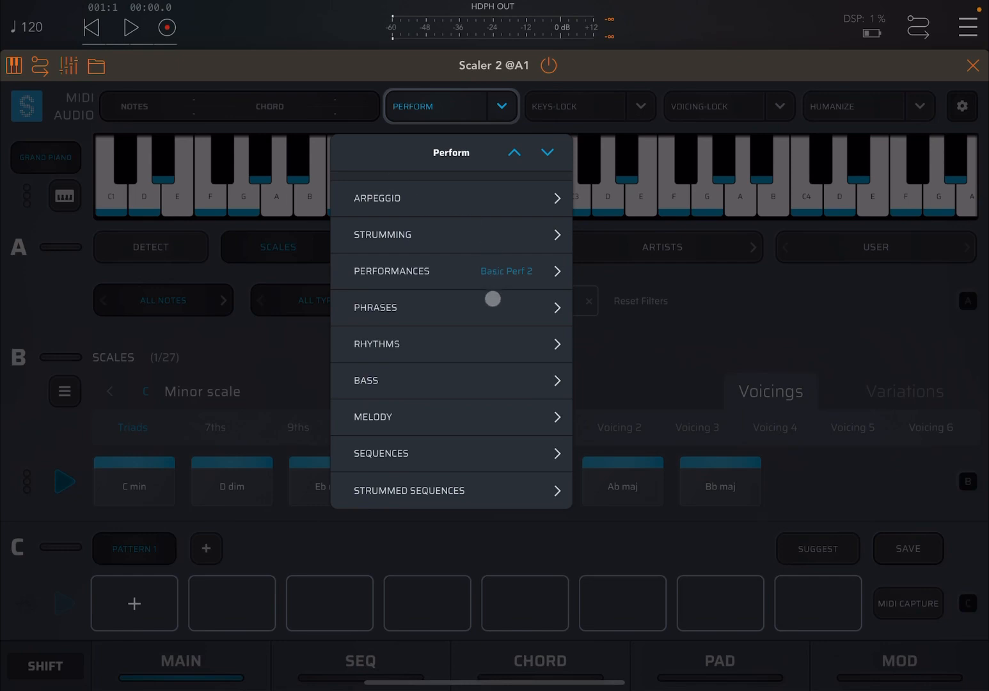
left_click(459, 307)
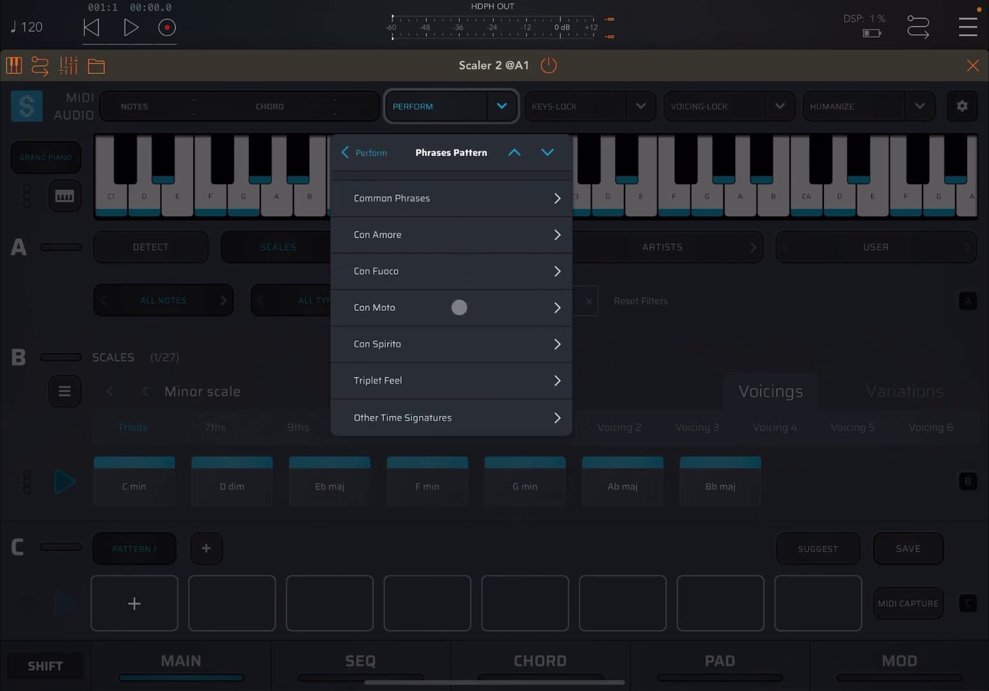
left_click(418, 199)
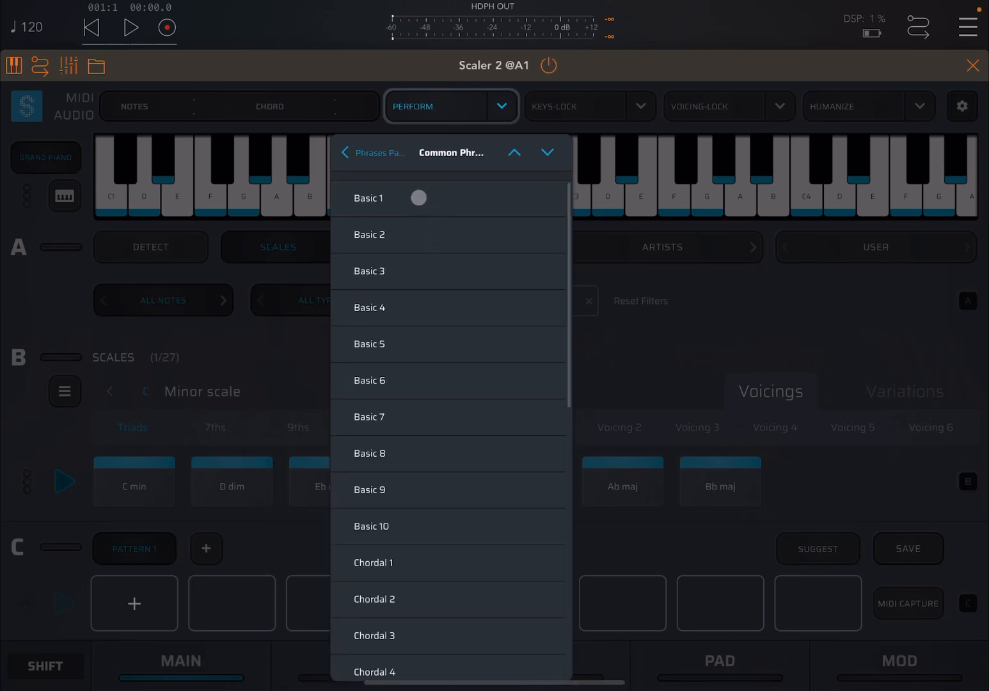
left_click(430, 199)
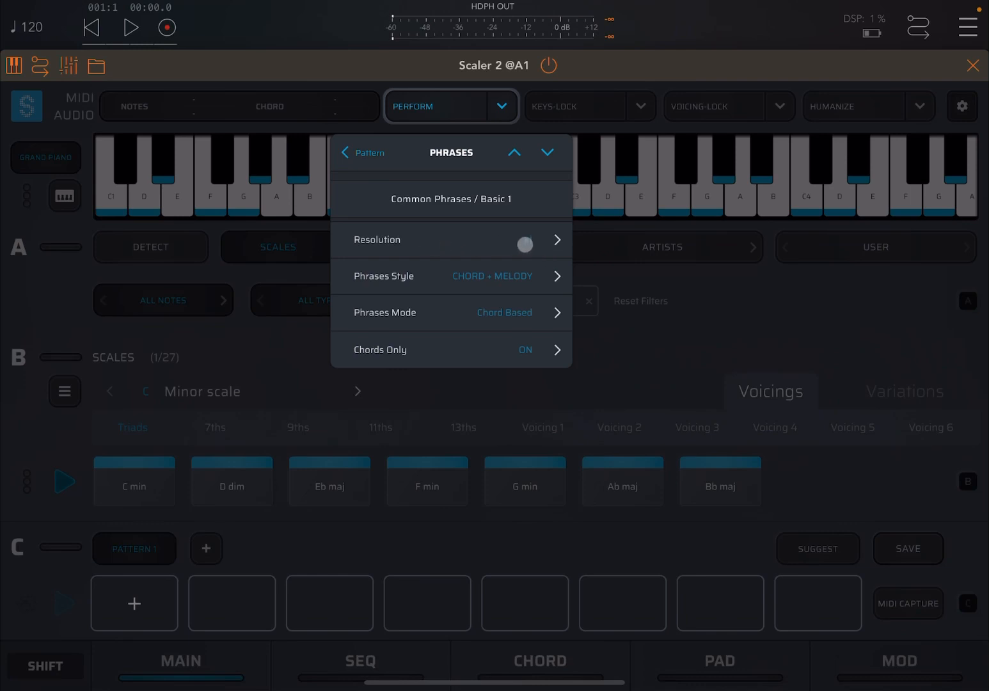
- Confirm chord-plus-melody style and chord-based mode for the phrase, then close the panel
left_click(494, 278)
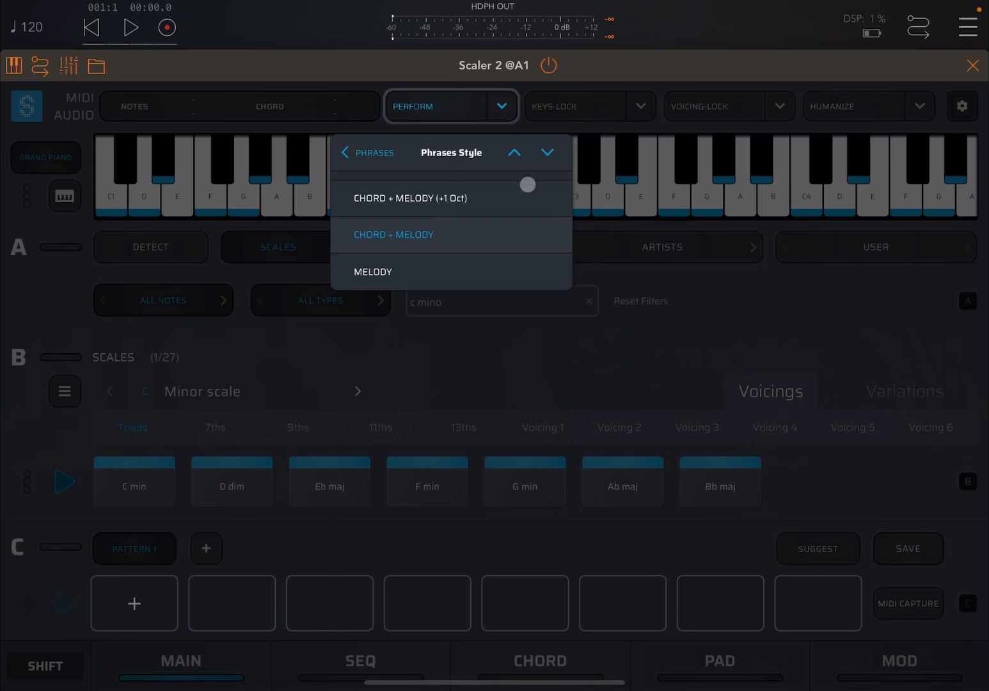
left_click(371, 155)
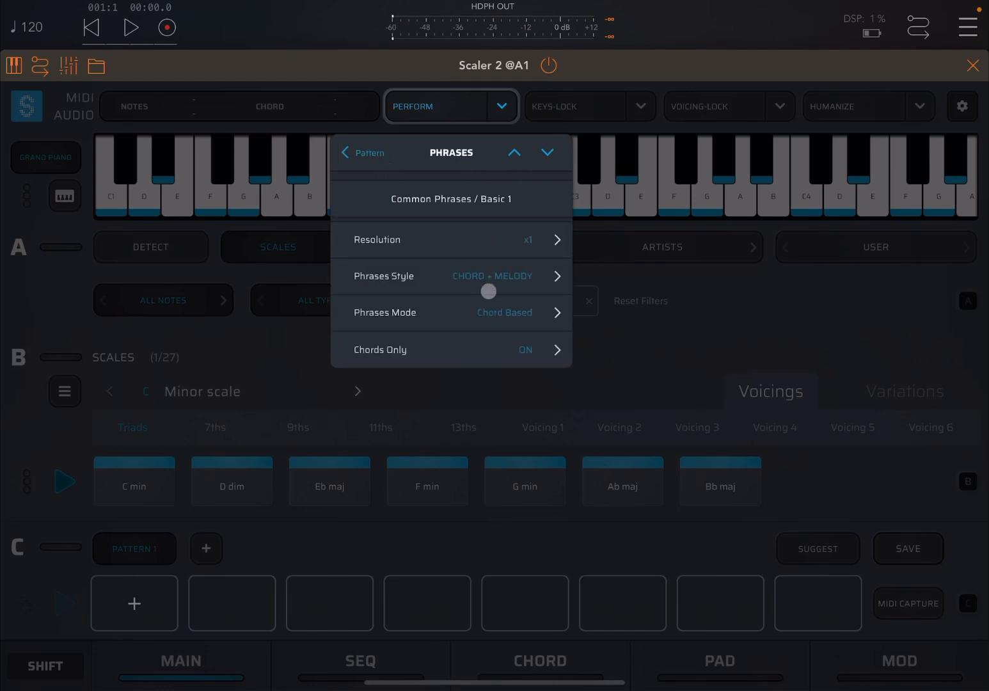
left_click(532, 318)
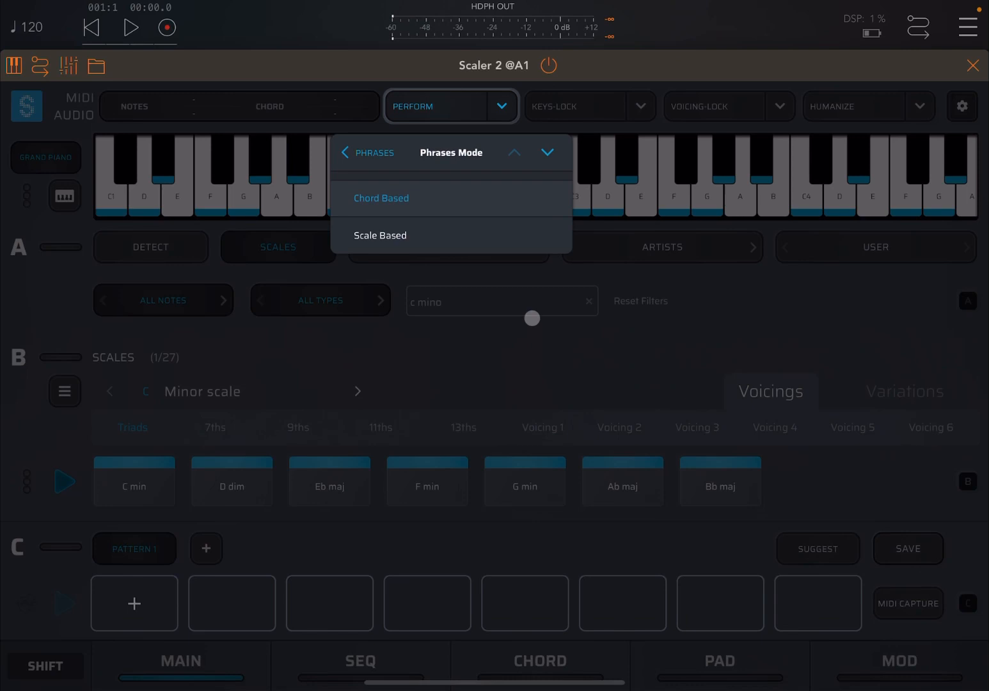
left_click(379, 163)
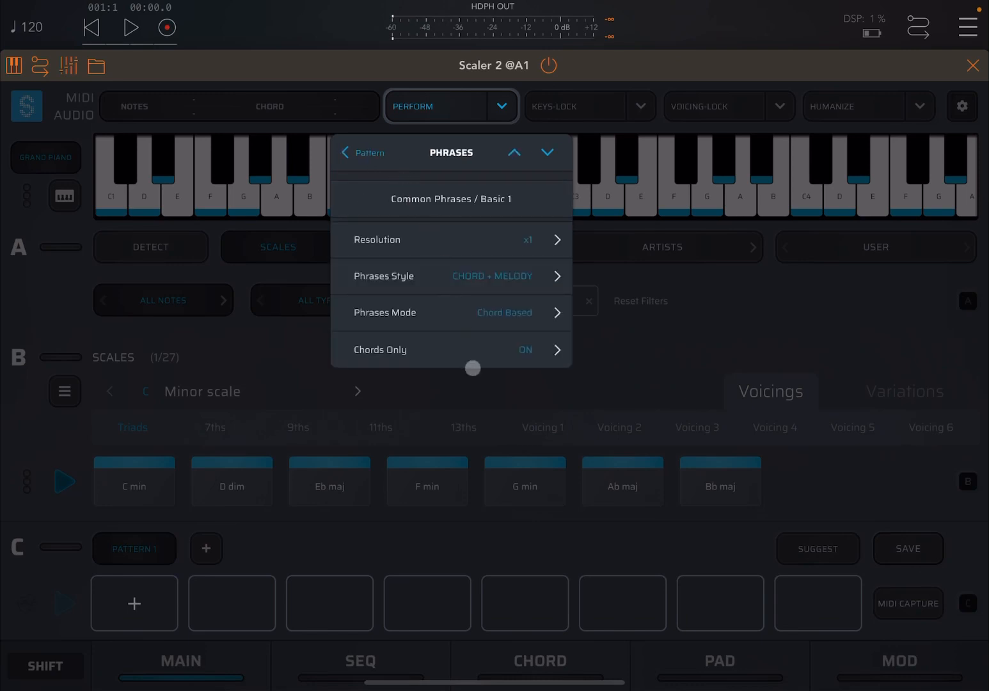
left_click(232, 349)
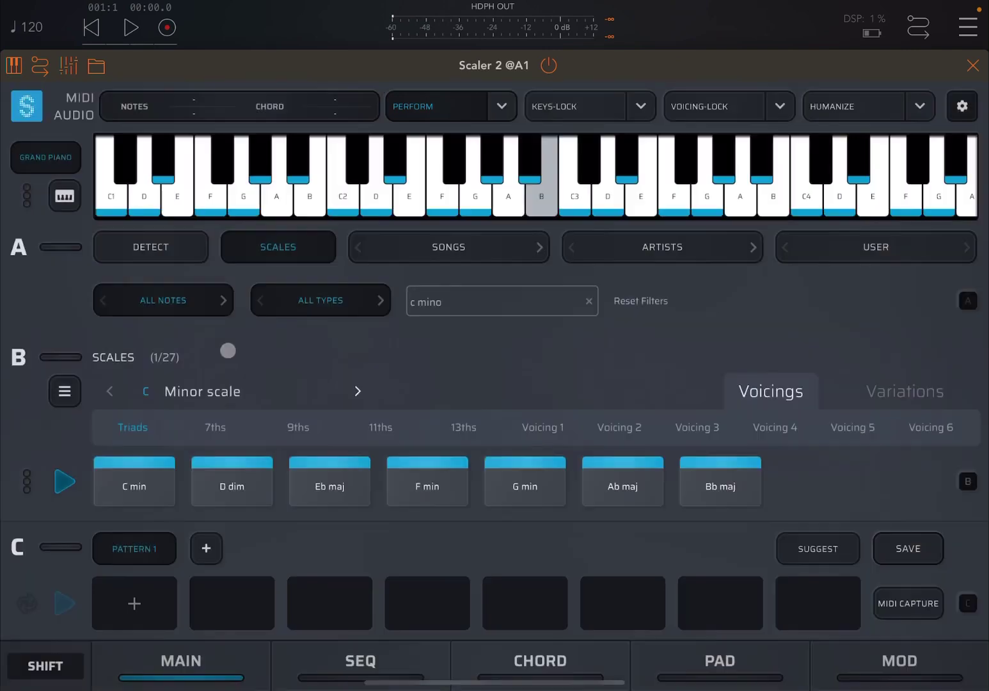
- Play C min and the whole C minor triad row through the Basic 1 phrase
left_click(166, 457)
left_click(66, 482)
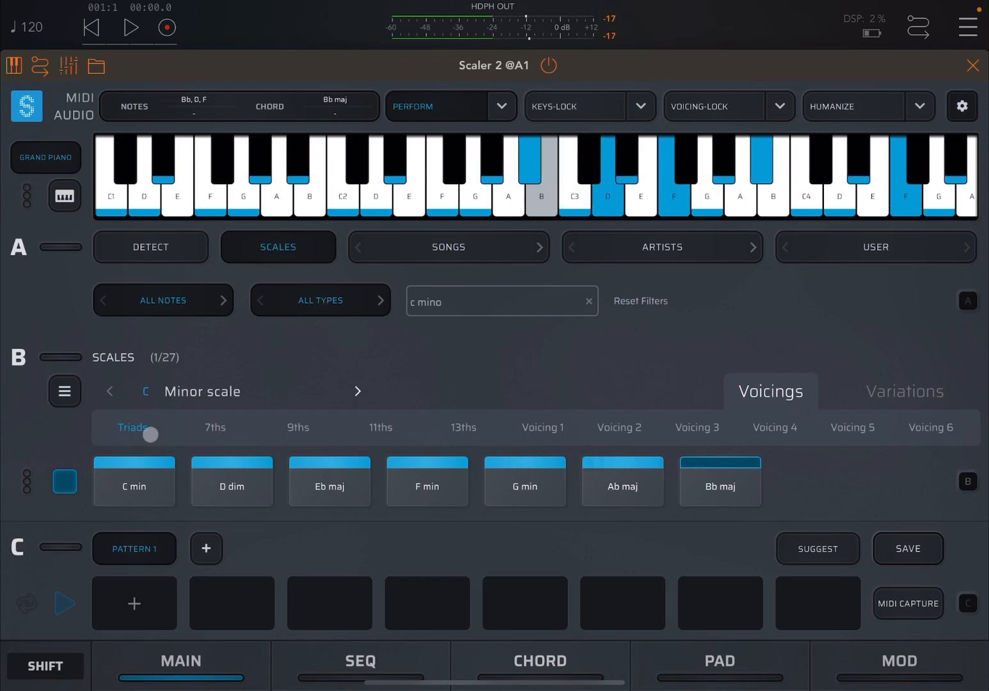
- Set the Basic 1 phrase mode to Scale Based in the Perform settings
left_click(503, 108)
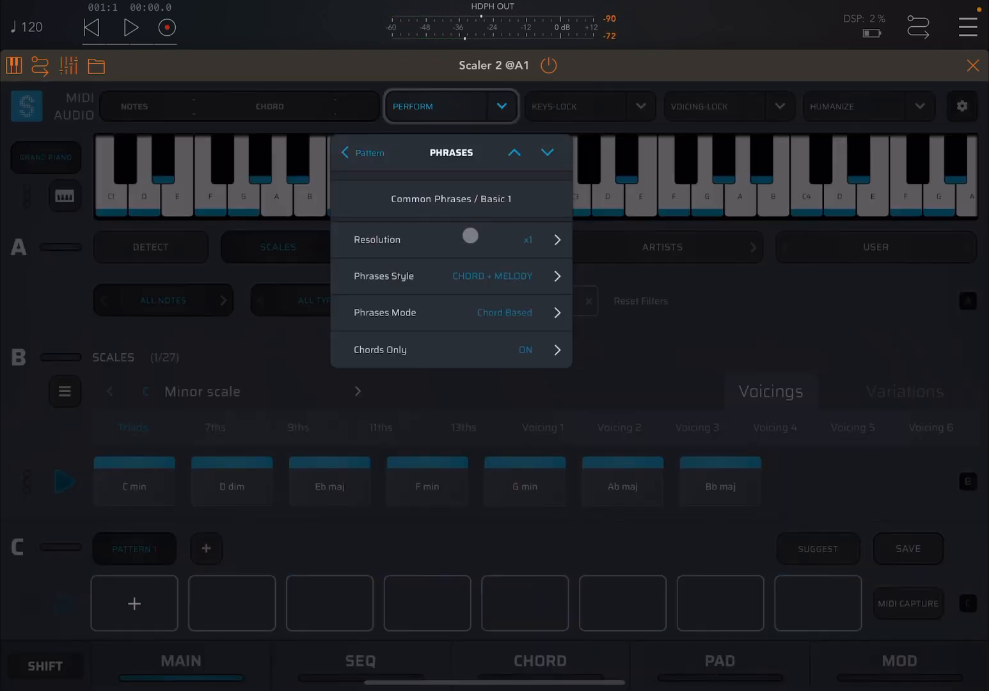
left_click(528, 315)
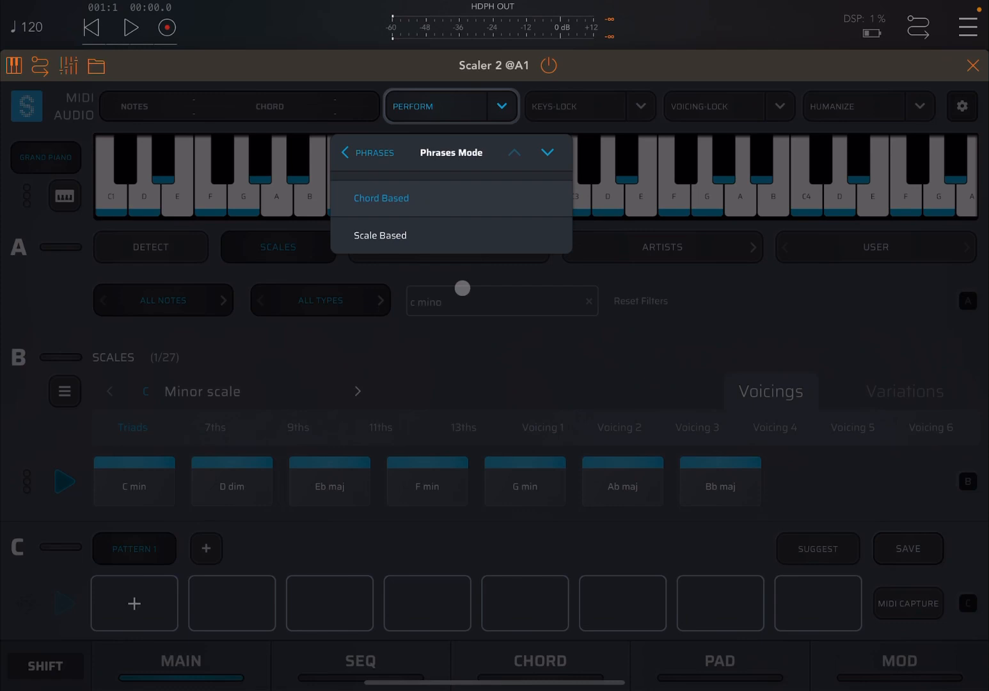
left_click(450, 241)
left_click(268, 353)
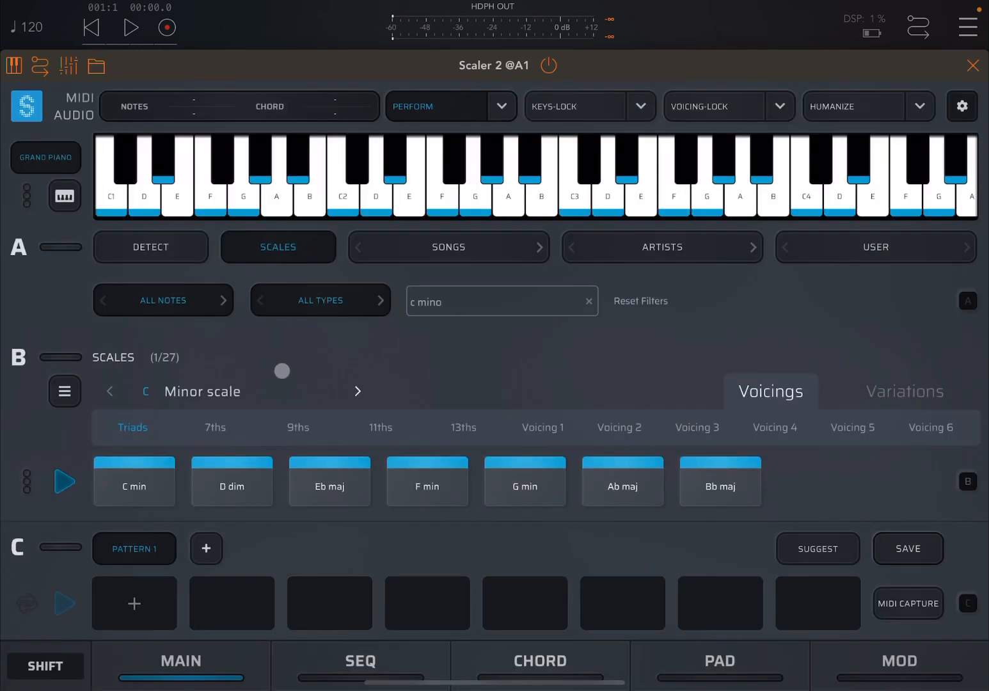
- Audition the C min chord and the Section B progression with scale-based phrasing
left_click(139, 465)
left_click(66, 482)
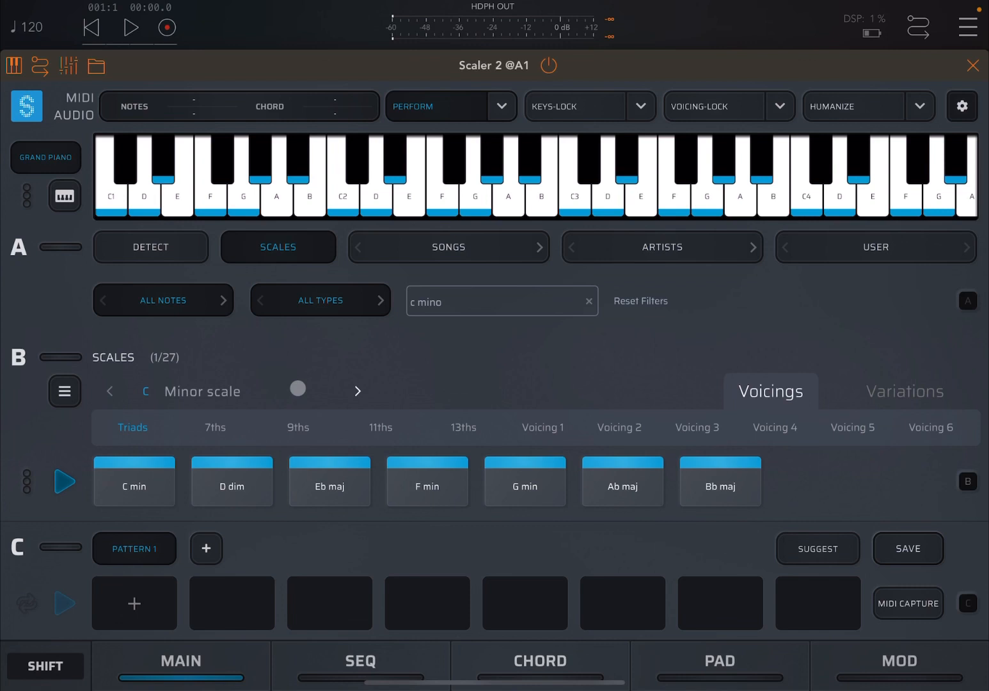
- Back out from Phrases Mode through Common Phrases to the top Perform mode list, keeping Basic 1
left_click(502, 116)
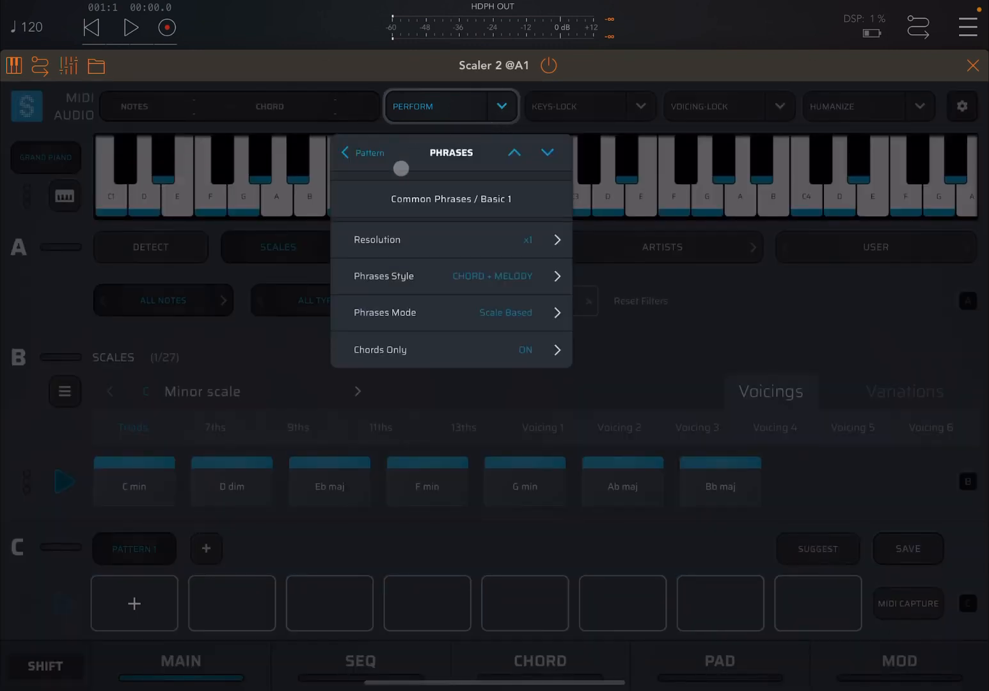
left_click(516, 311)
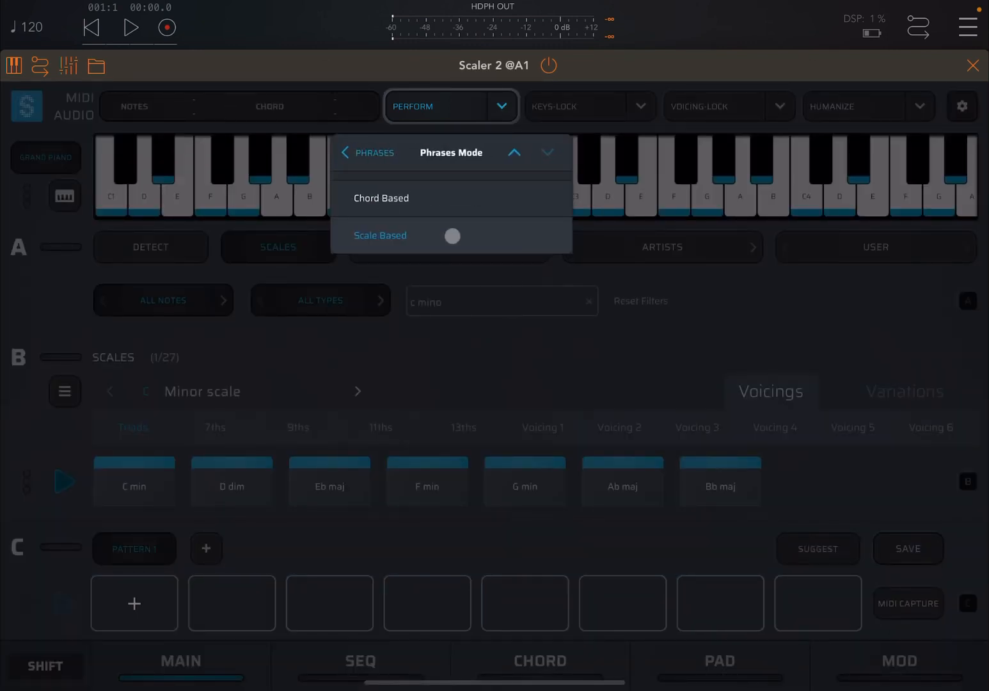
left_click(420, 193)
left_click(356, 158)
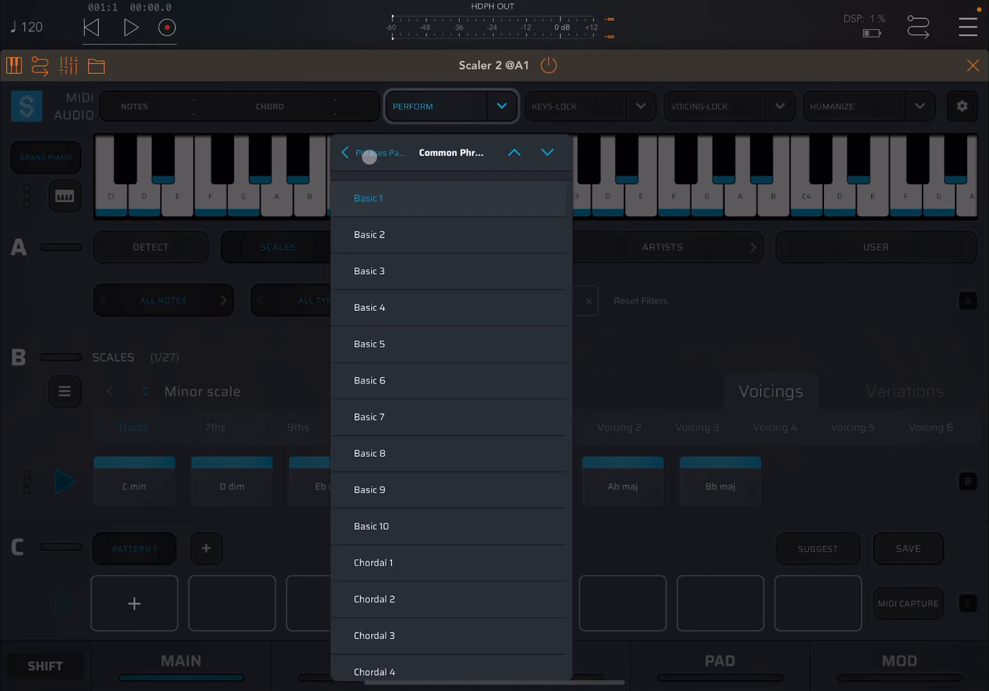
left_click(369, 154)
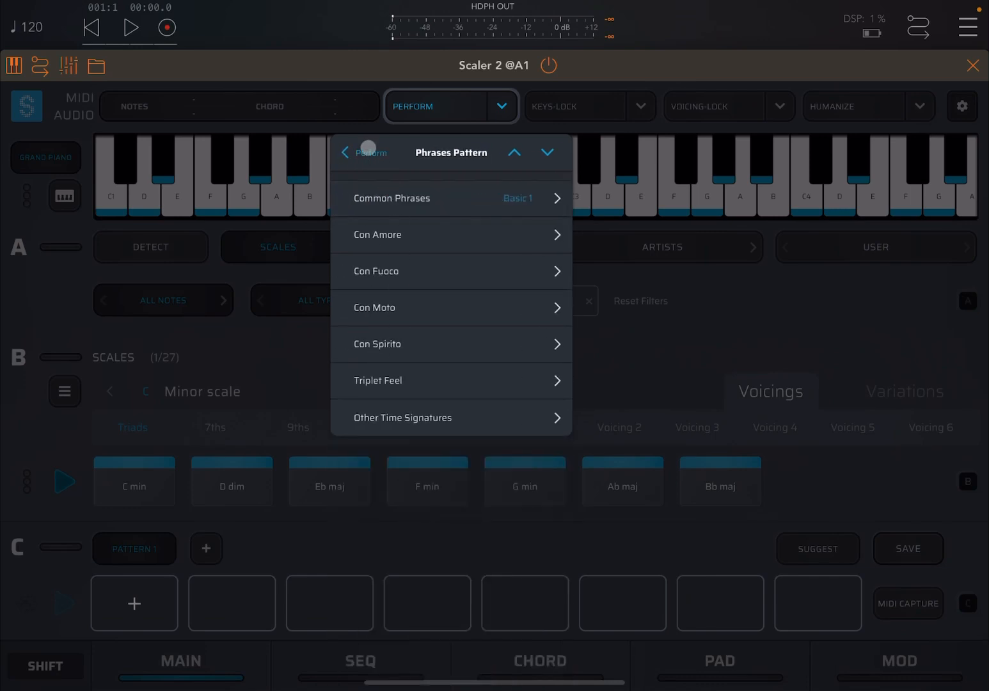
left_click(364, 152)
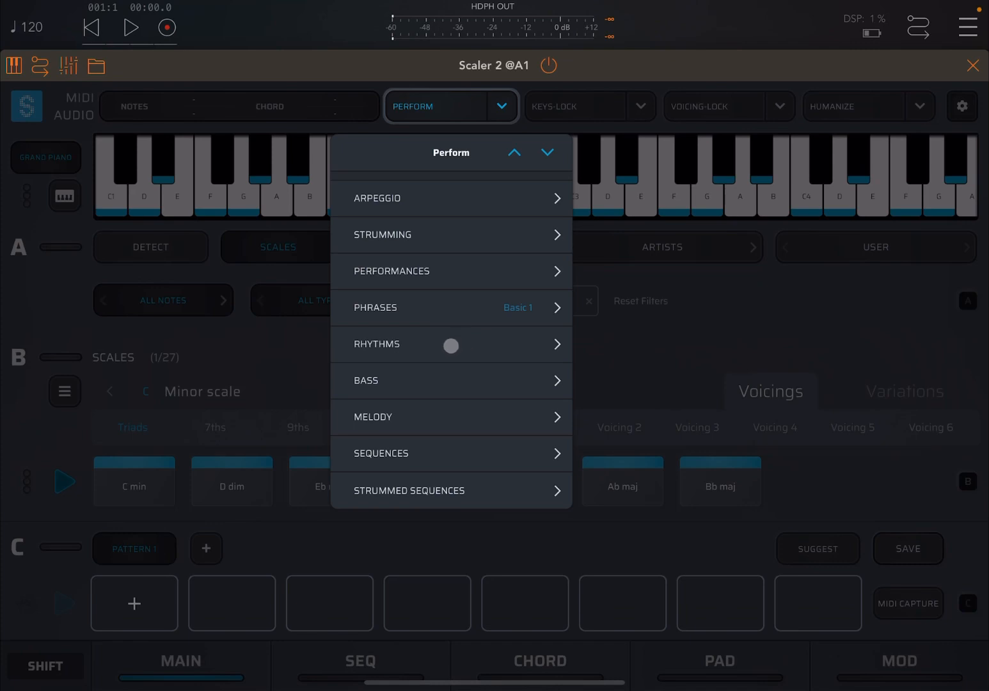
- Choose the Andante 'Risoluto' rhythm pattern and audition it on the C min chord
left_click(451, 346)
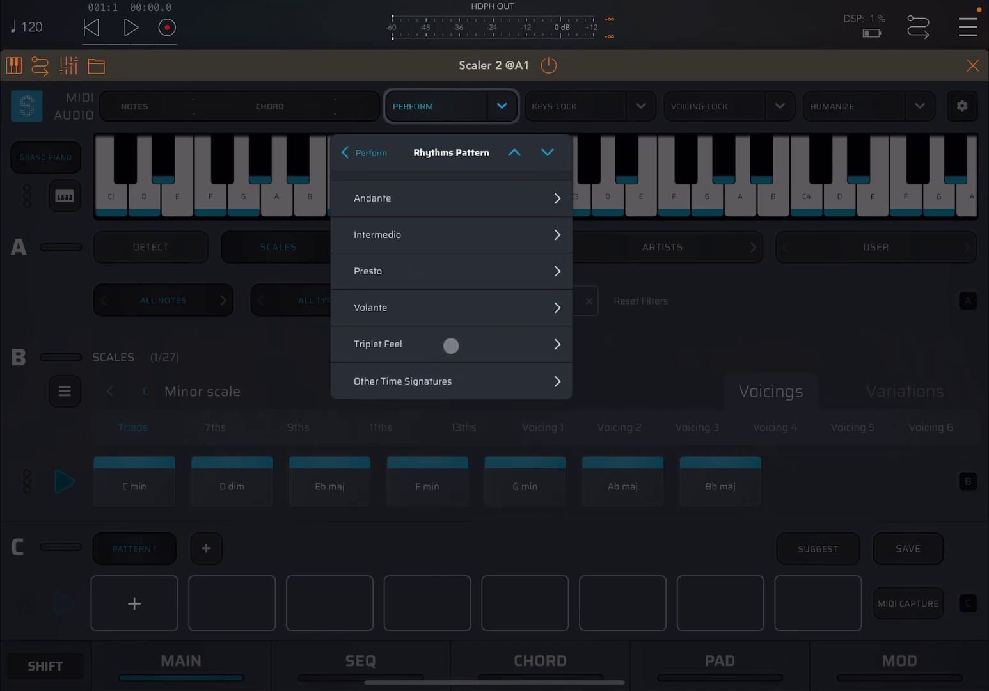
left_click(439, 203)
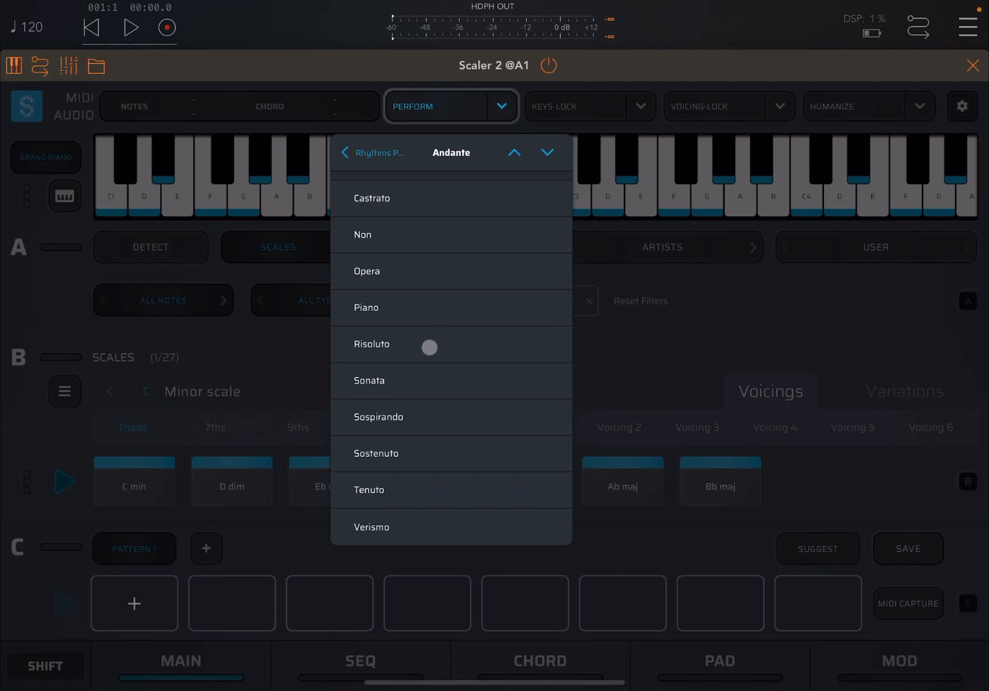
left_click(429, 347)
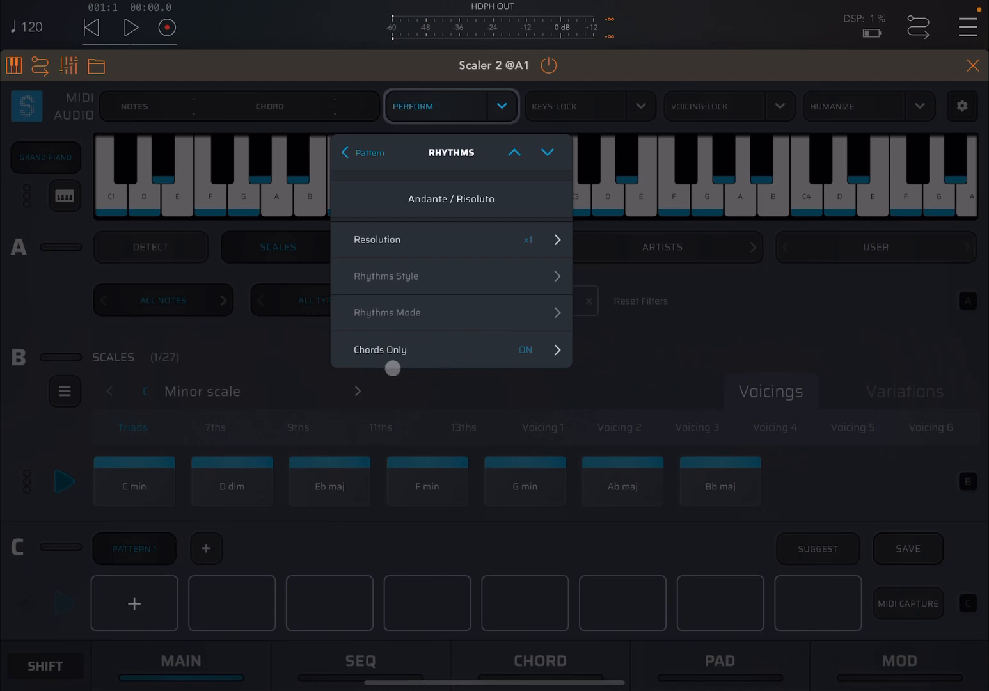
left_click(257, 353)
left_click(133, 485)
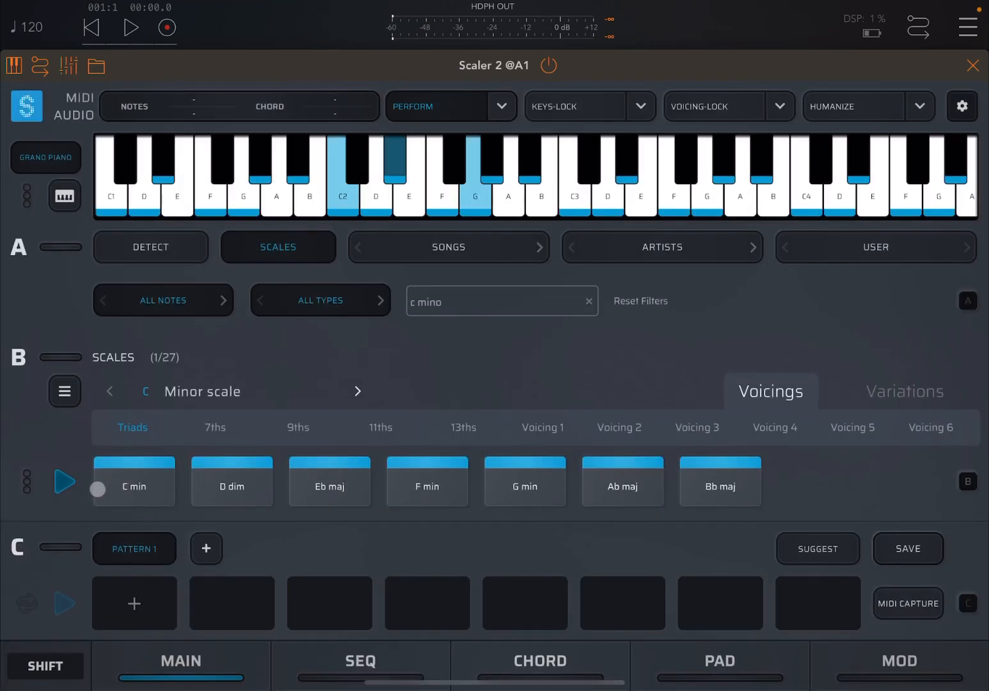
left_click(143, 479)
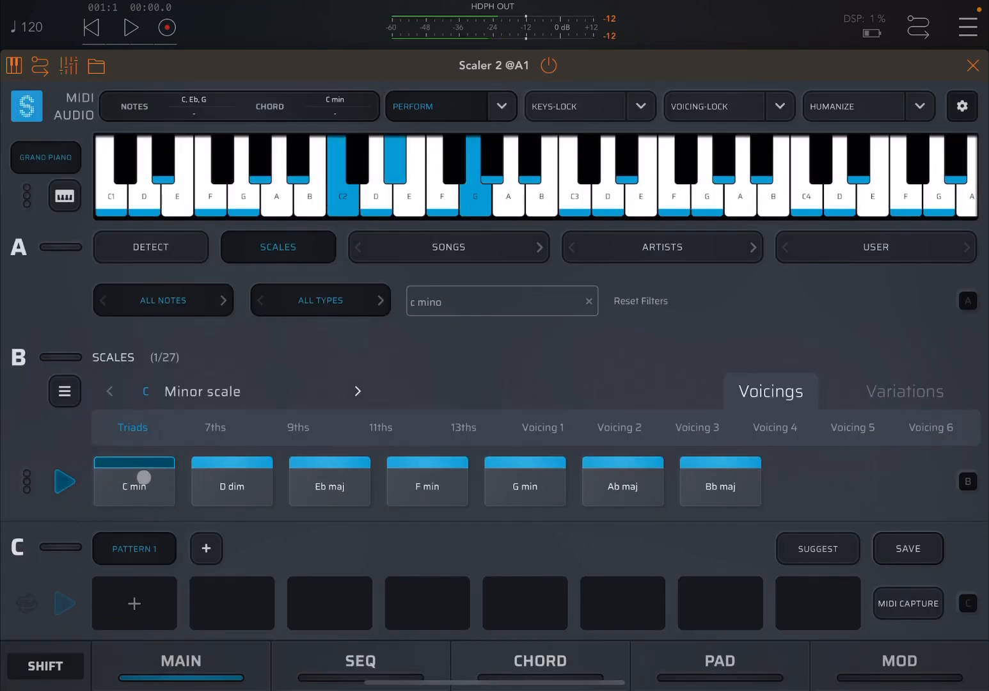
left_click(144, 478)
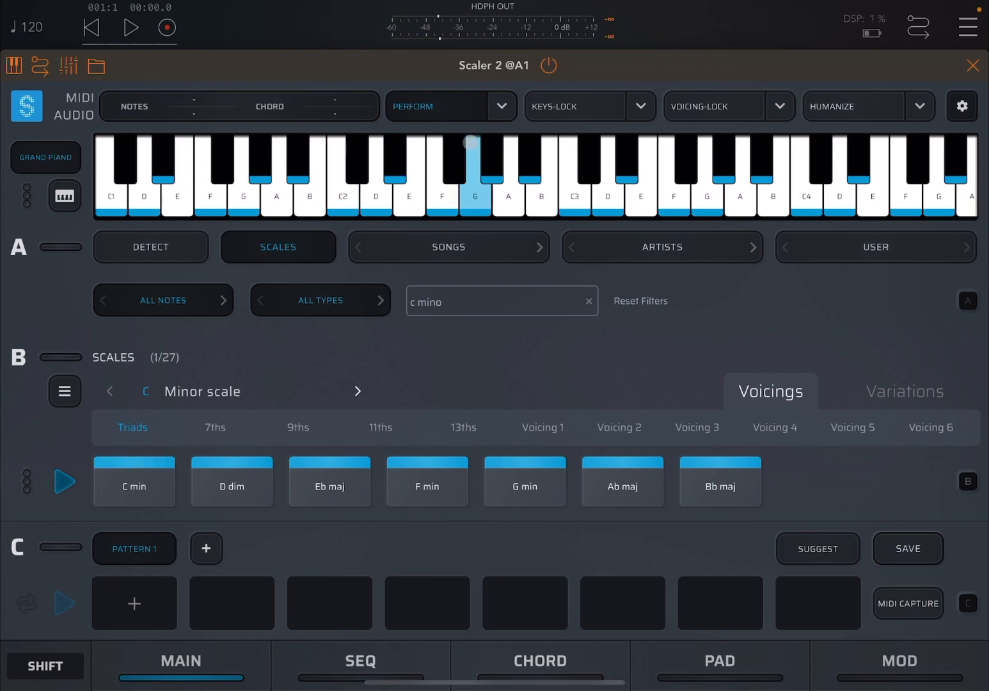
- Set the rhythm resolution to x2 and play through the C minor chords
left_click(501, 107)
left_click(434, 239)
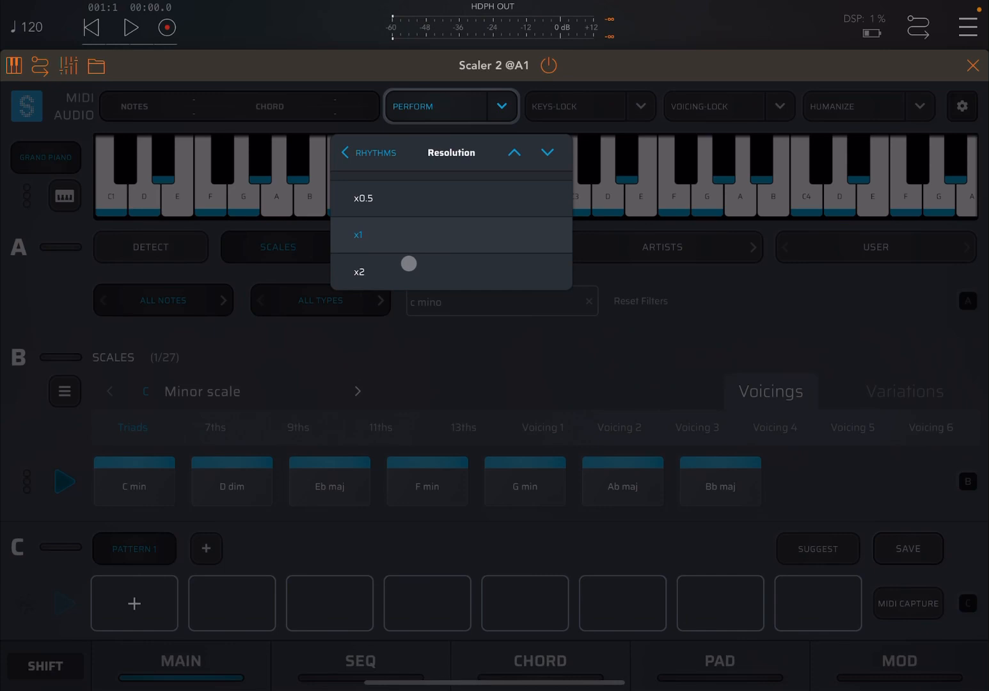
left_click(409, 260)
left_click(127, 496)
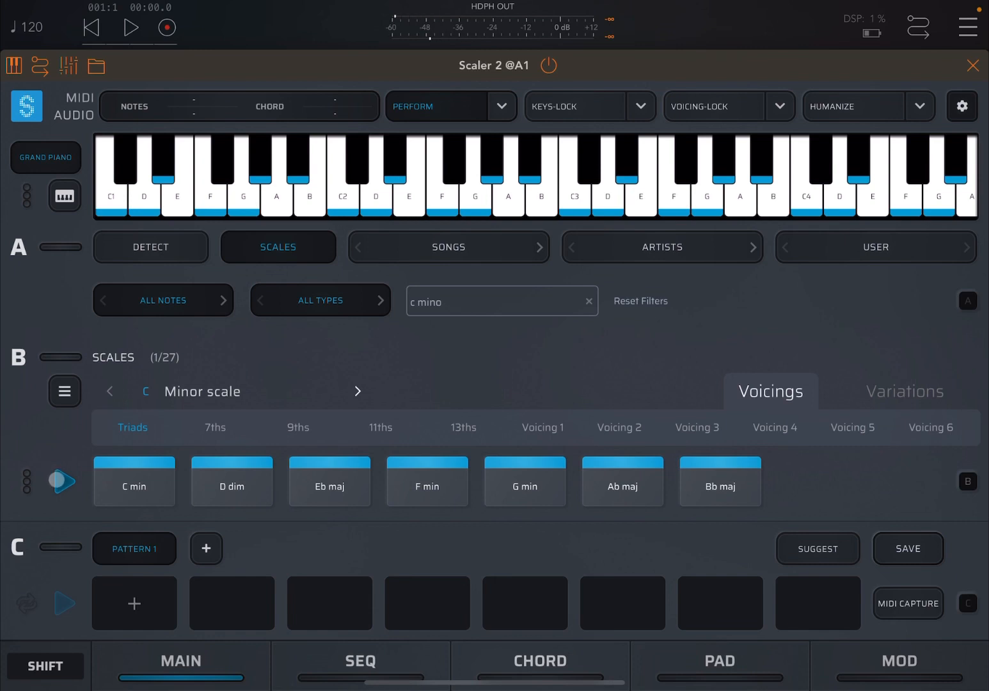
left_click(60, 482)
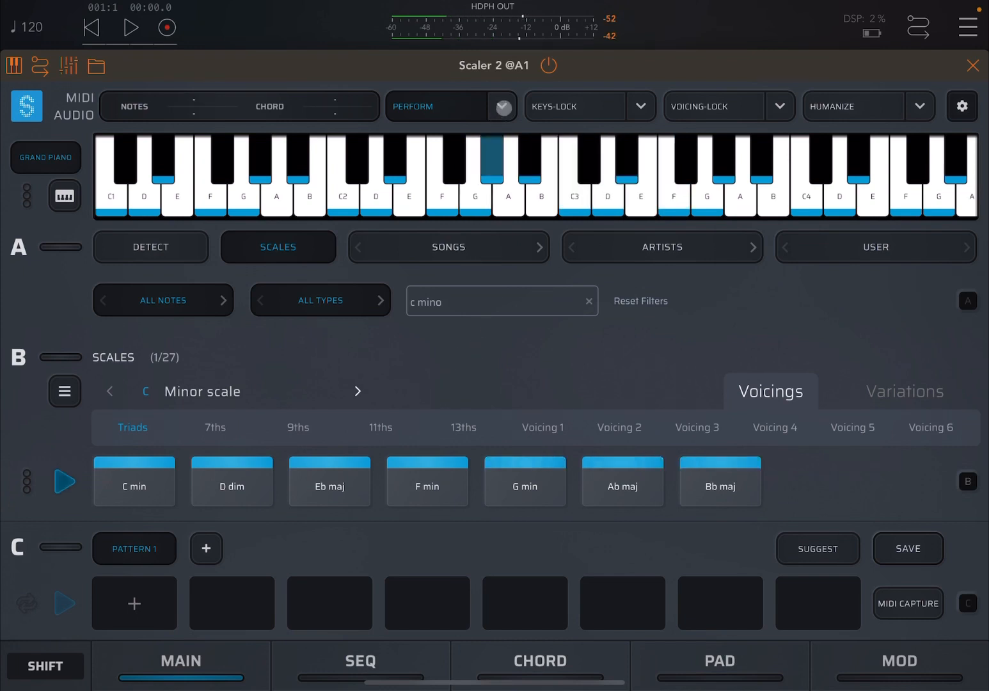
- Return from the Andante patterns to the rhythm pattern groups
left_click(503, 106)
left_click(362, 155)
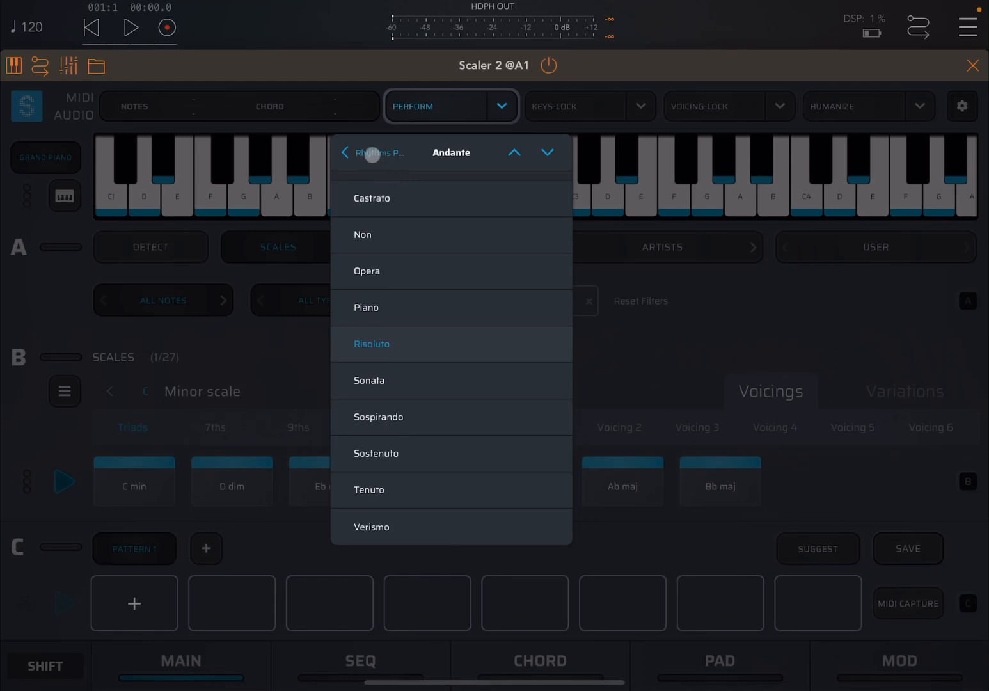
left_click(373, 155)
- Switch the perform mode to the Bass > Pop Bass > Pop 1 pattern
left_click(370, 154)
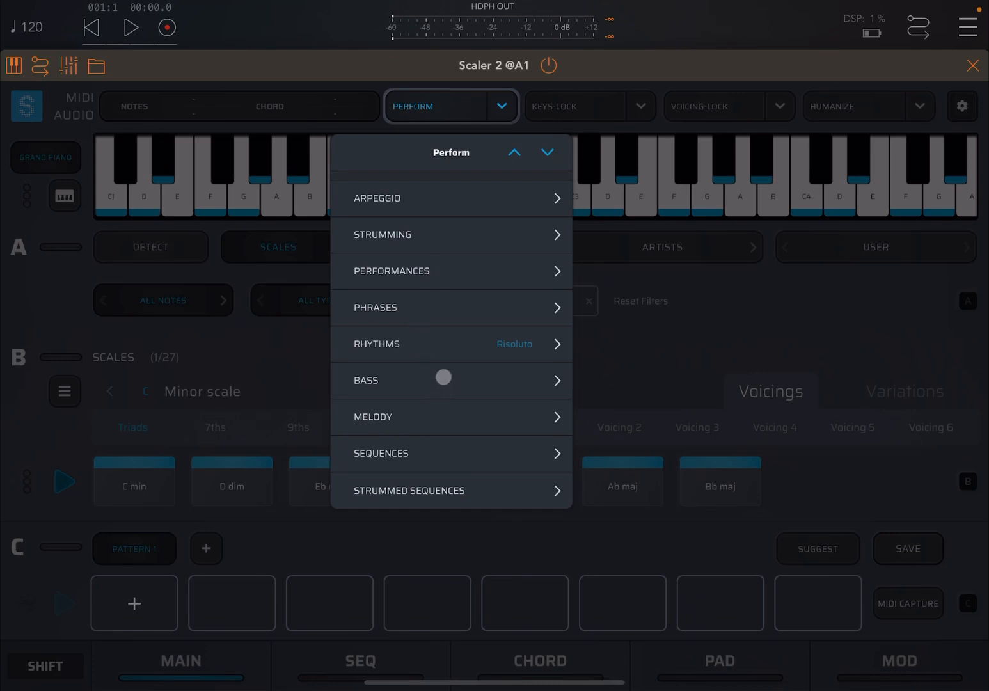
left_click(443, 377)
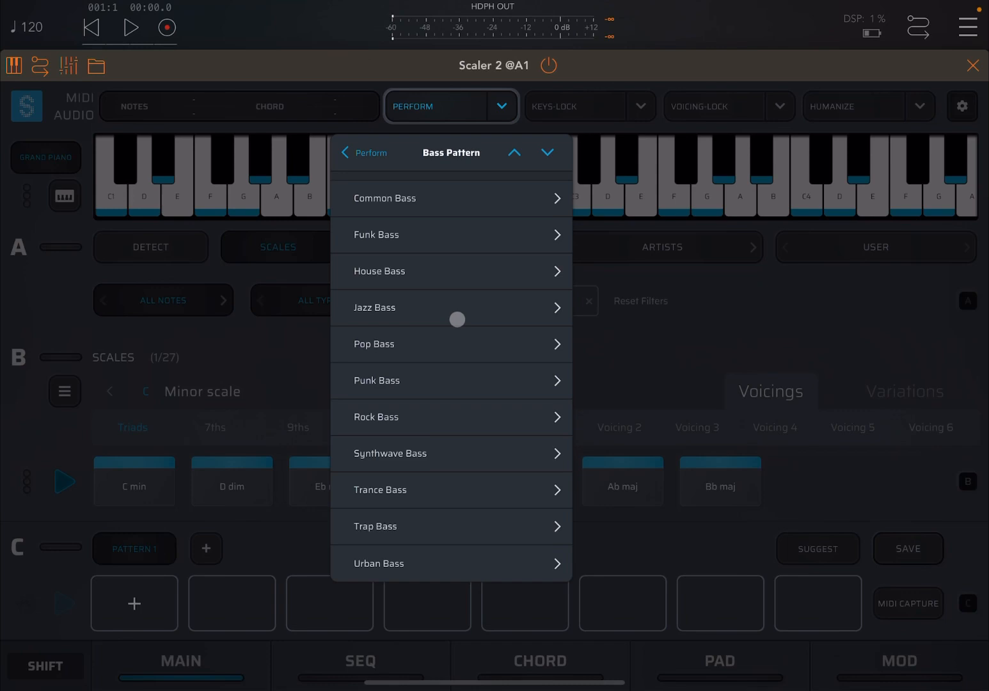
left_click(441, 339)
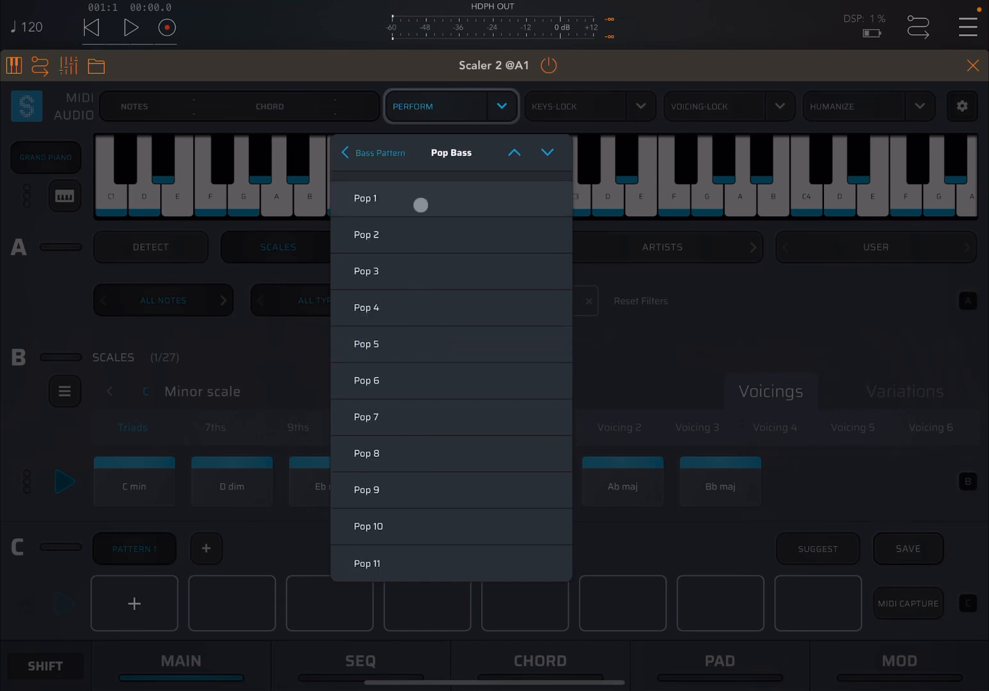
left_click(421, 205)
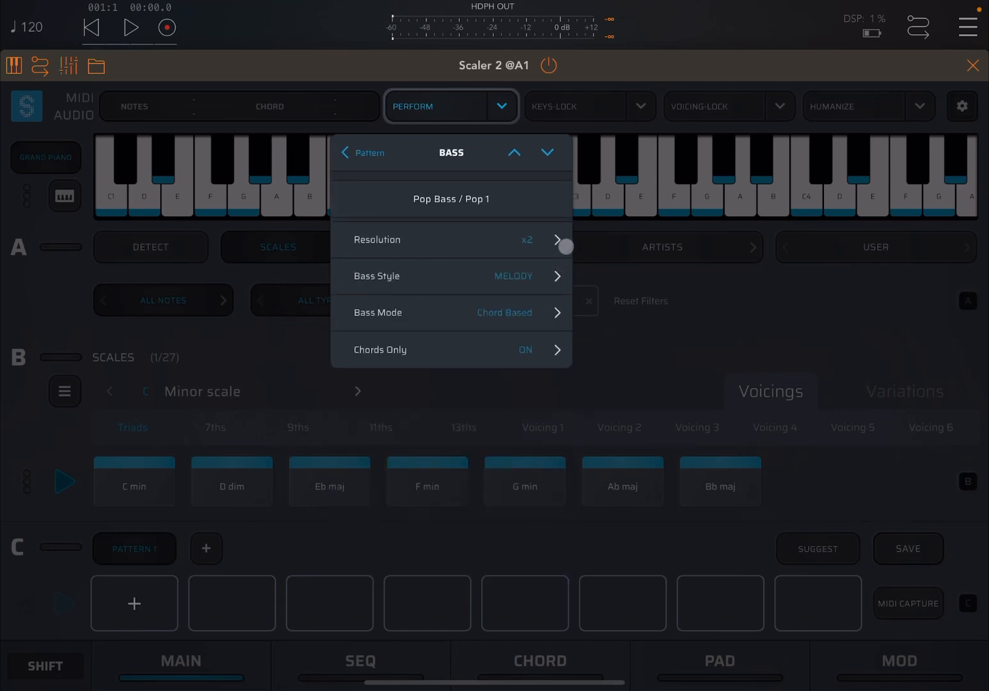
left_click(276, 337)
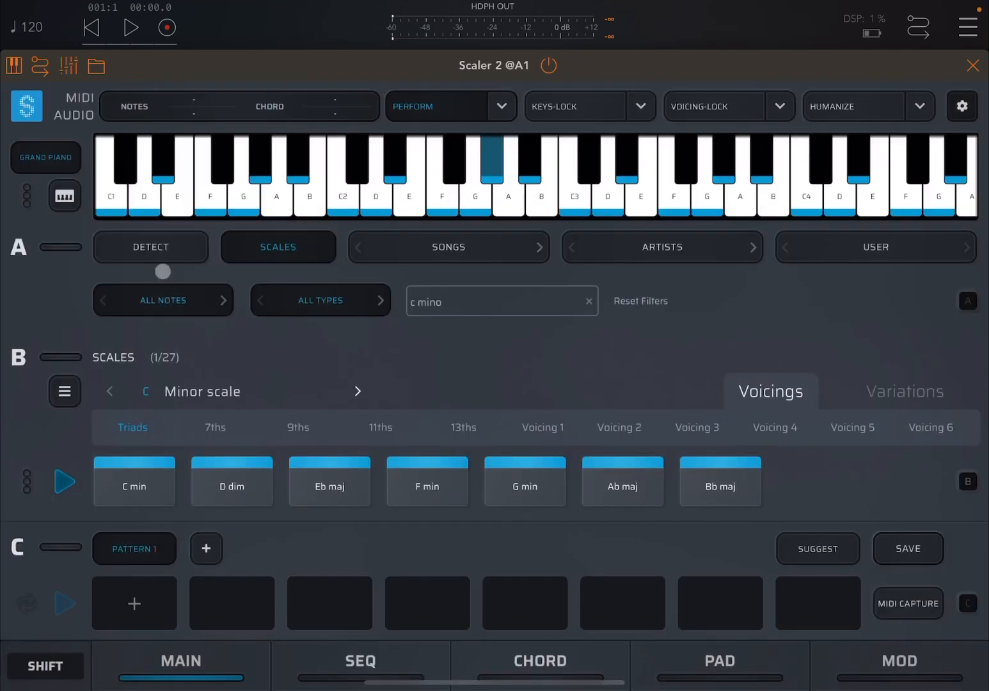
- Change the instrument sound to Bass > Bass Guitar and hear it on C min
left_click(47, 162)
left_click(31, 202)
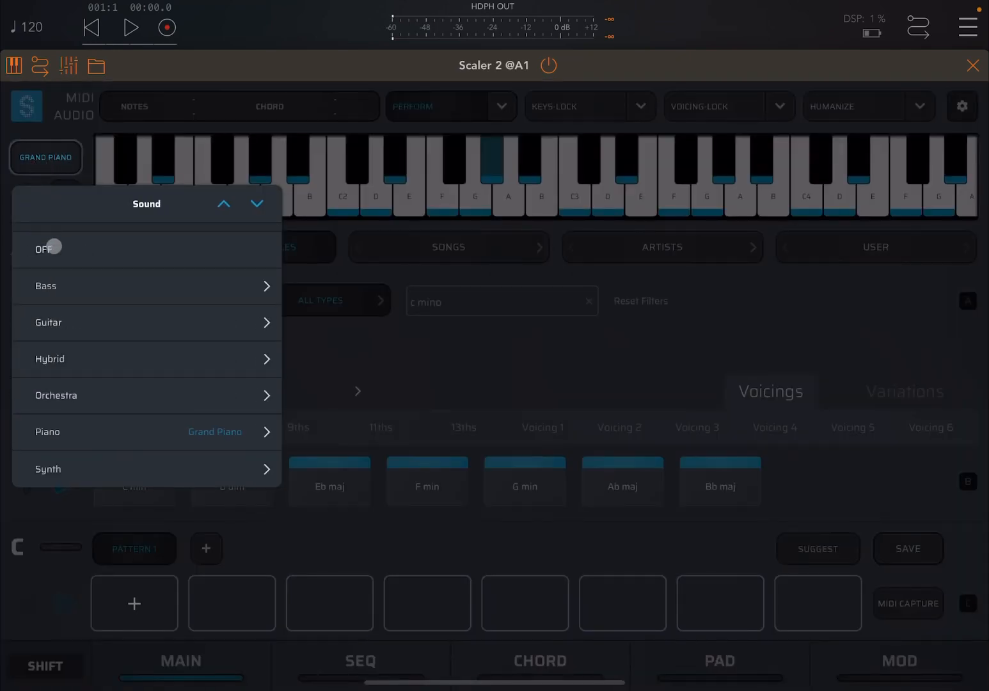
left_click(59, 289)
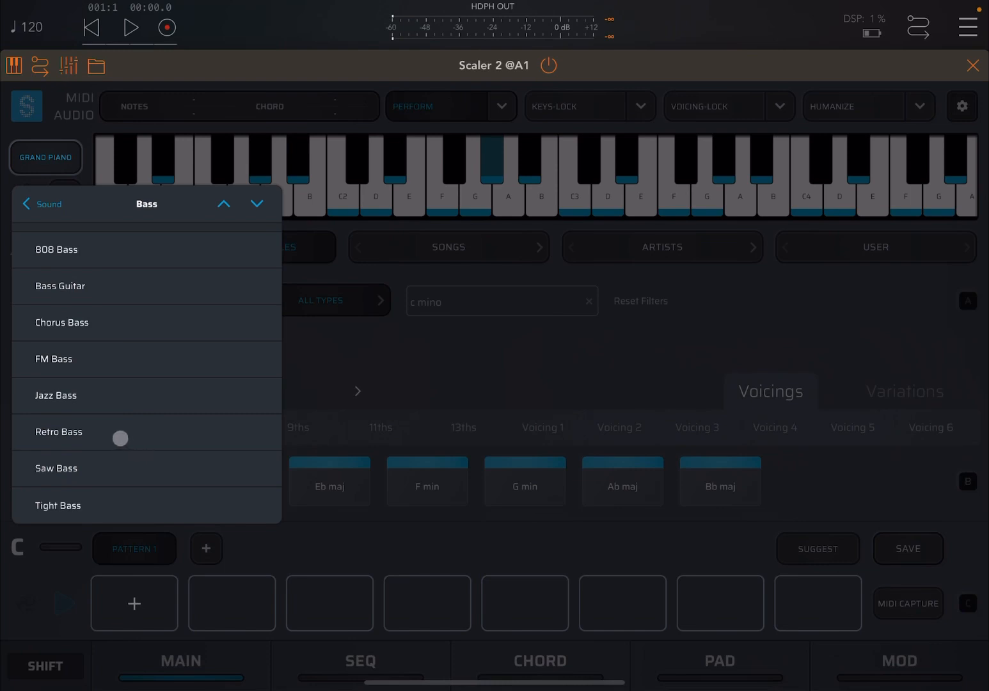
left_click(127, 287)
left_click(135, 483)
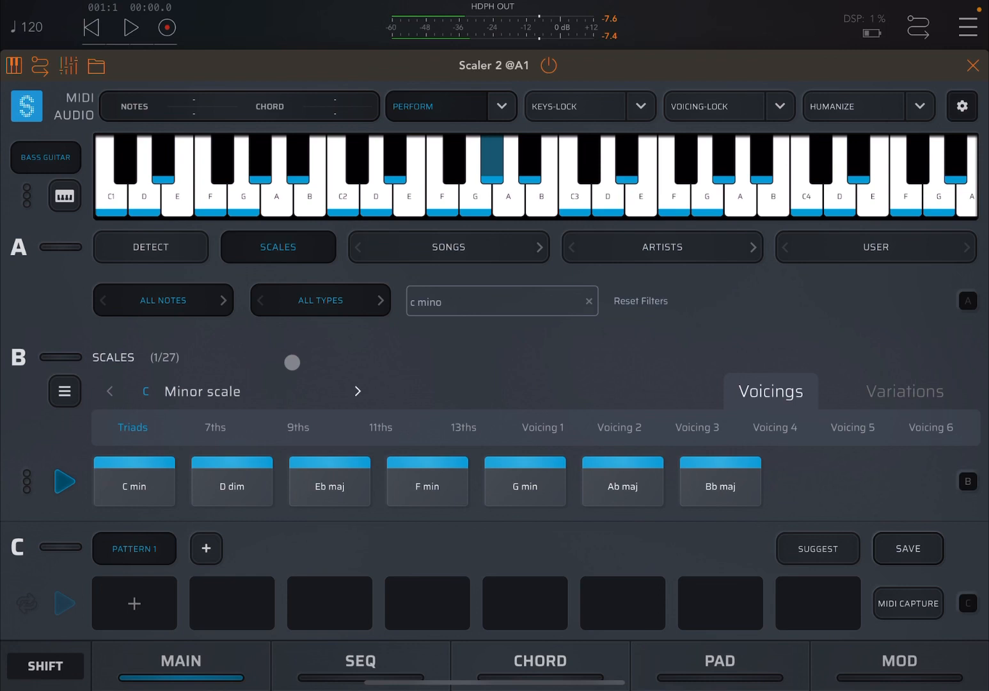
- Set the bass resolution to x1 and audition the C min chord
left_click(501, 107)
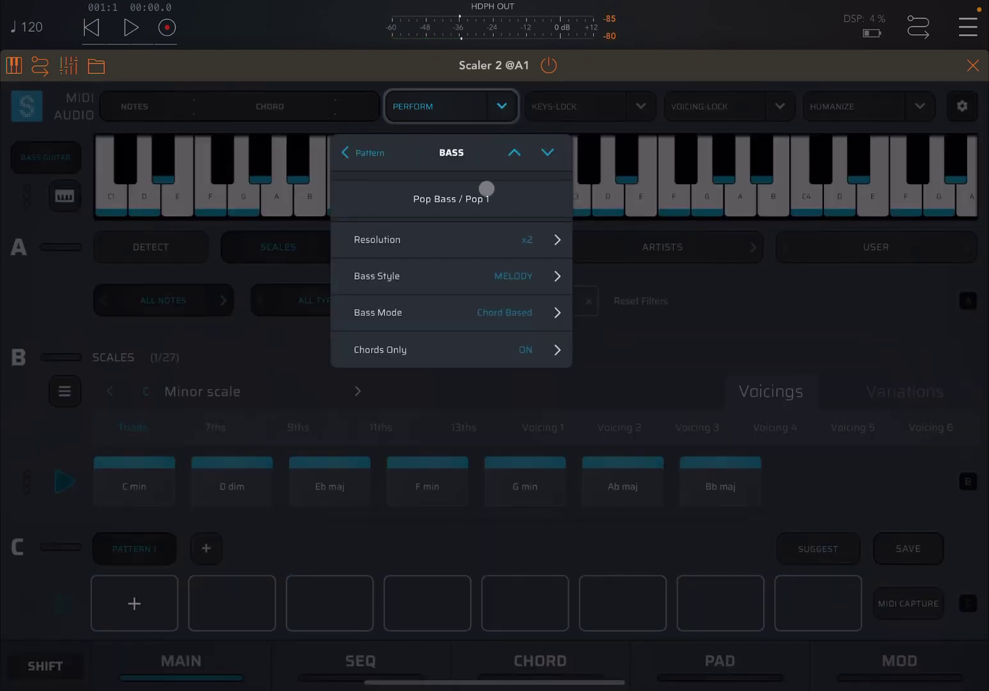
left_click(449, 239)
left_click(405, 235)
left_click(290, 321)
left_click(116, 472)
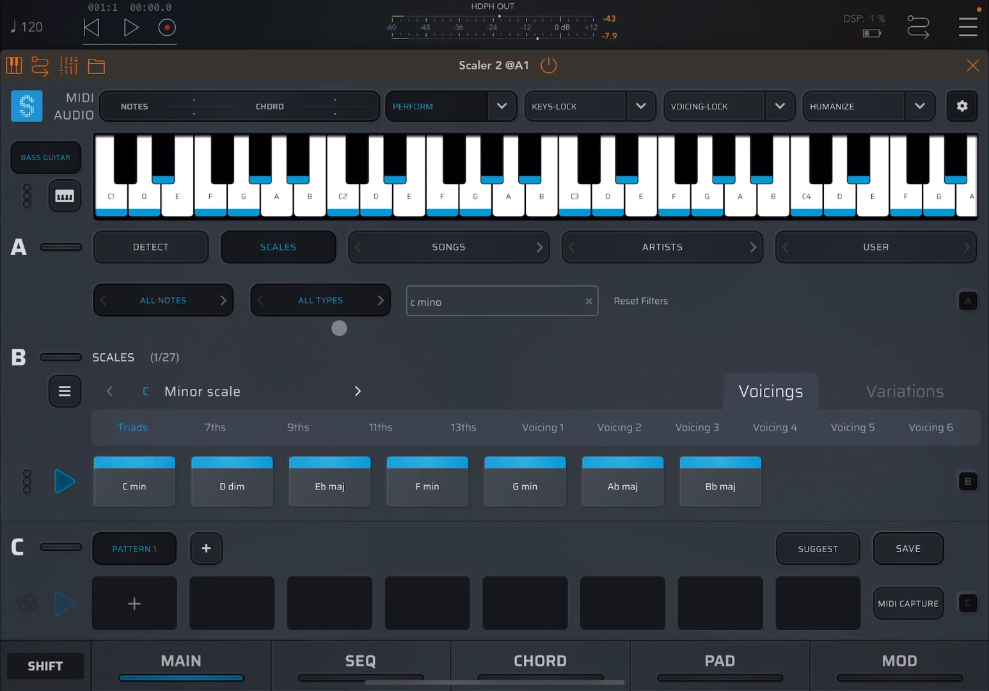
- Set the bass resolution to x0.5 and audition the C min chord
left_click(501, 108)
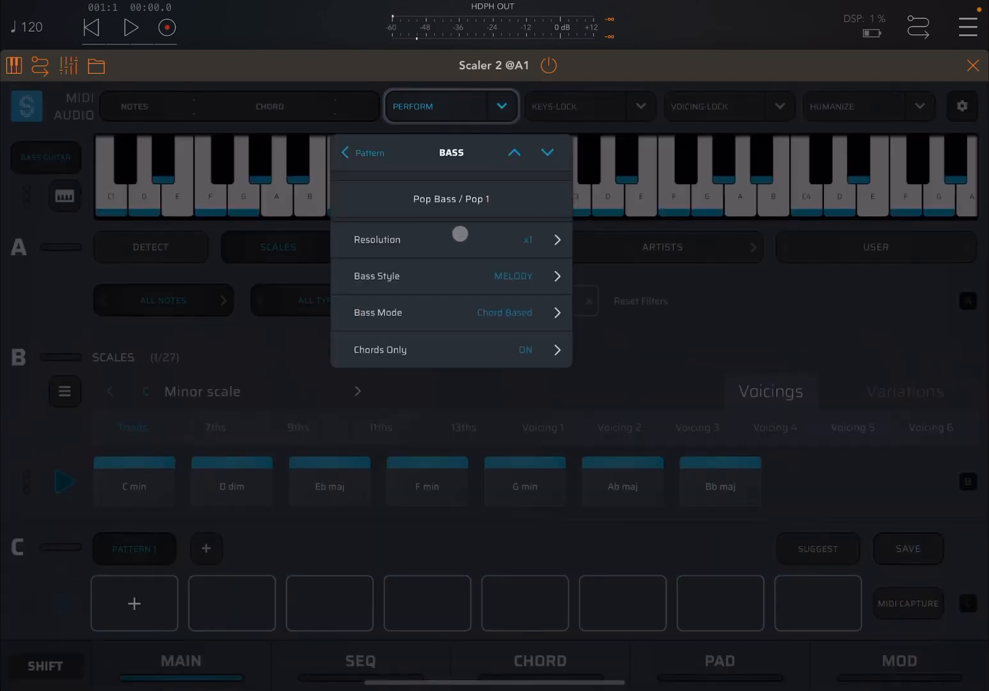
left_click(460, 239)
left_click(430, 198)
left_click(143, 459)
left_click(140, 479)
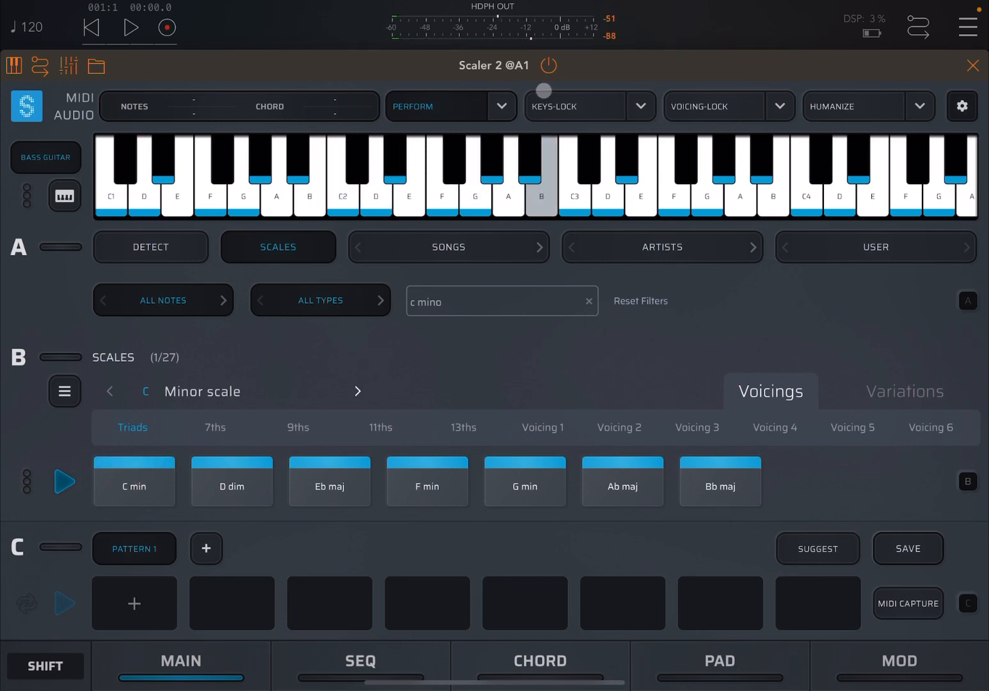
- Review Bass Style (Melody) and Bass Mode (Chord Based) unchanged, then play C min
left_click(502, 106)
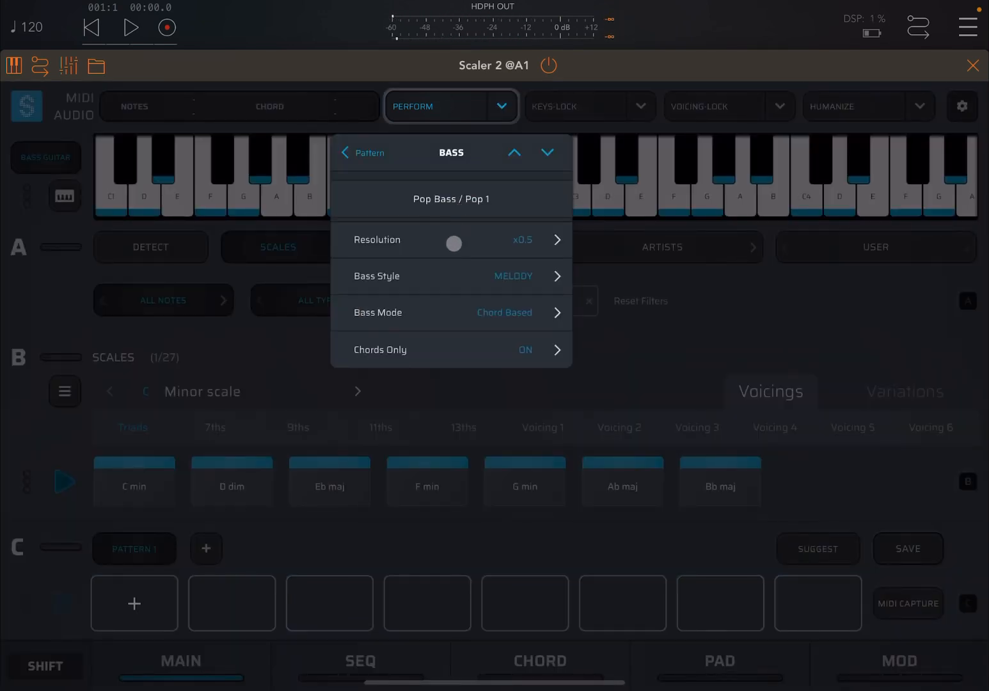
left_click(510, 277)
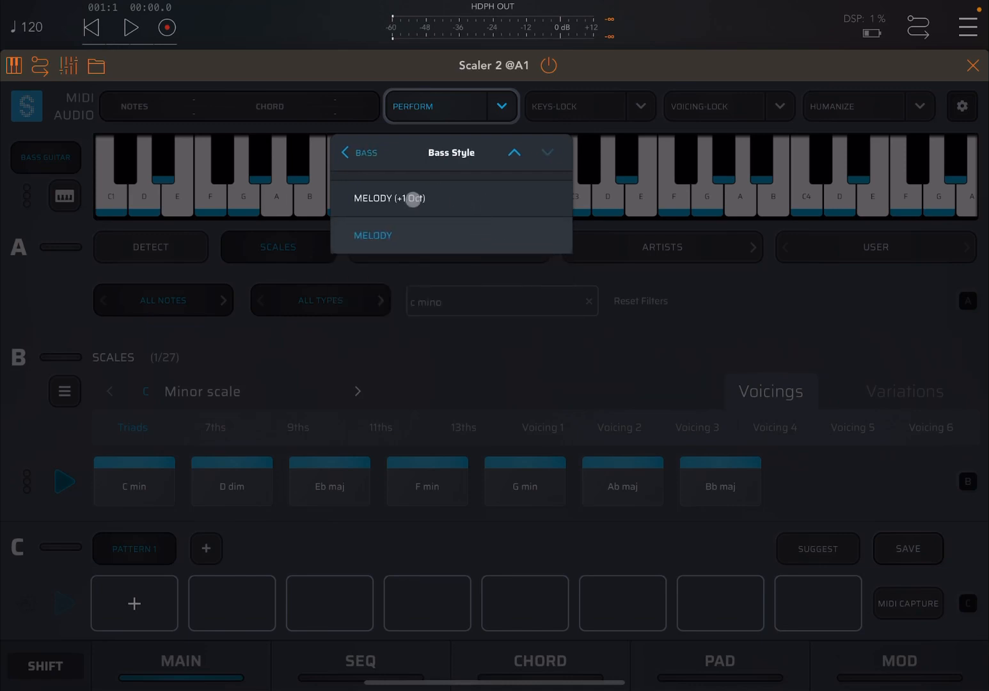
left_click(356, 153)
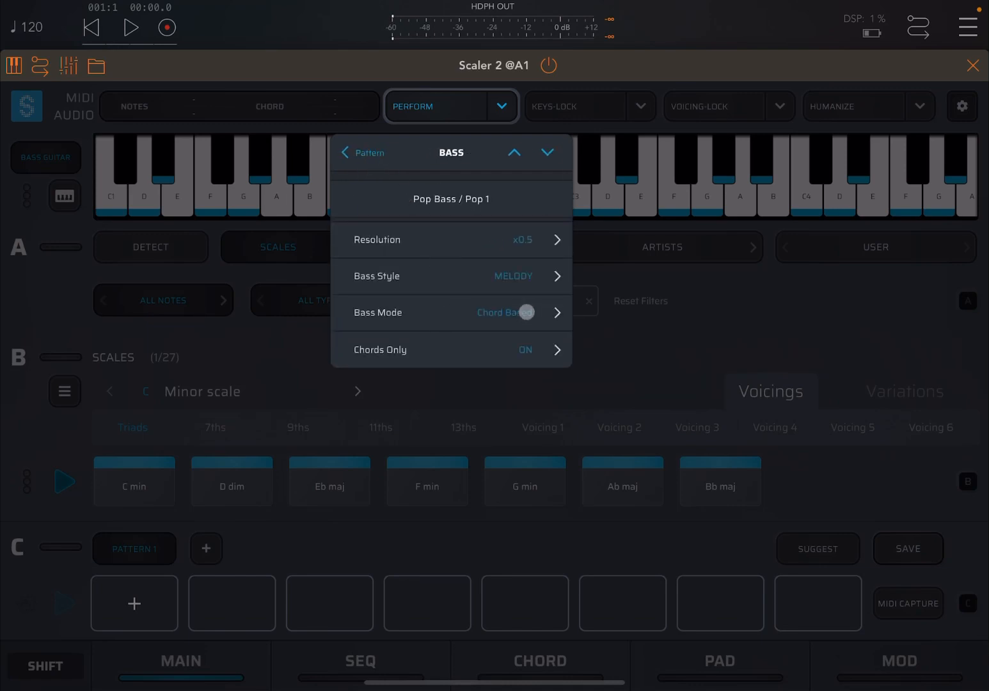
left_click(526, 311)
left_click(359, 152)
left_click(272, 349)
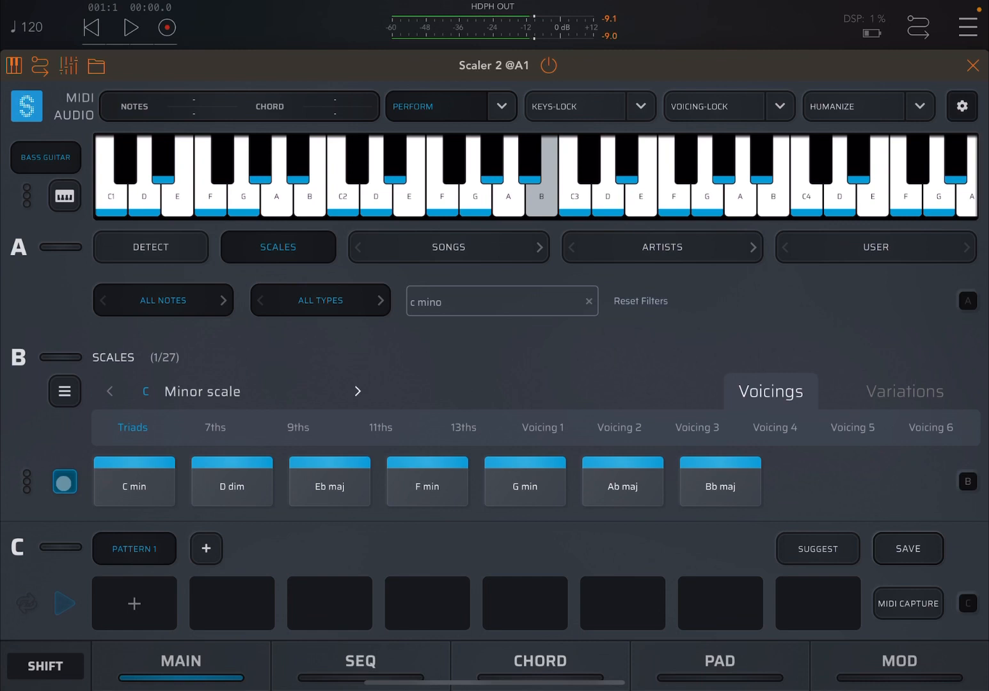
left_click(135, 486)
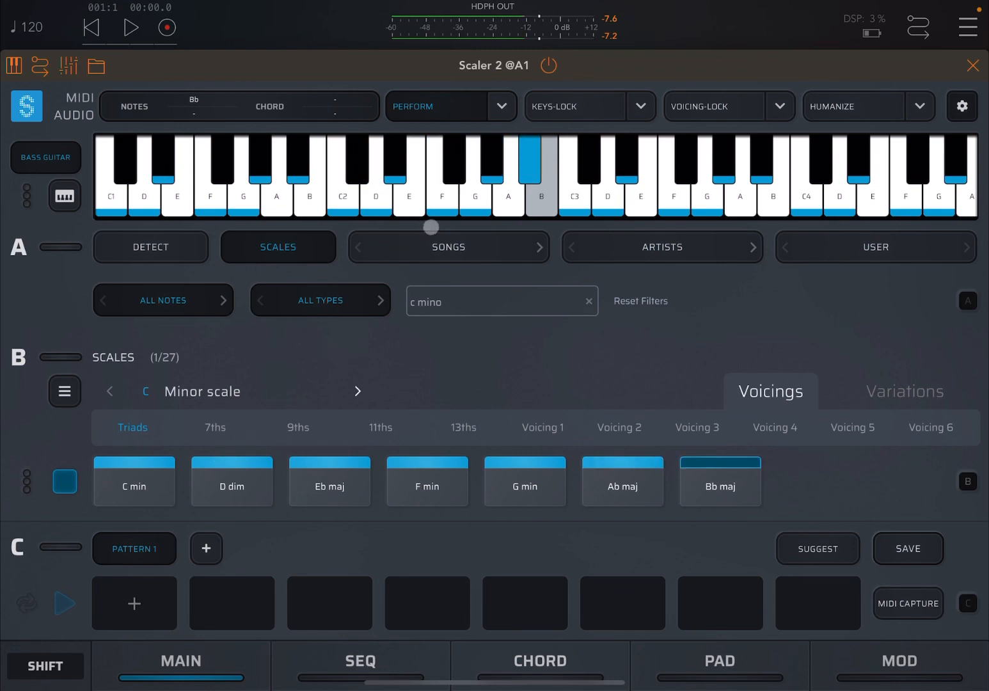
- Switch to the Pop 2 bass pattern and play through the chords
left_click(501, 106)
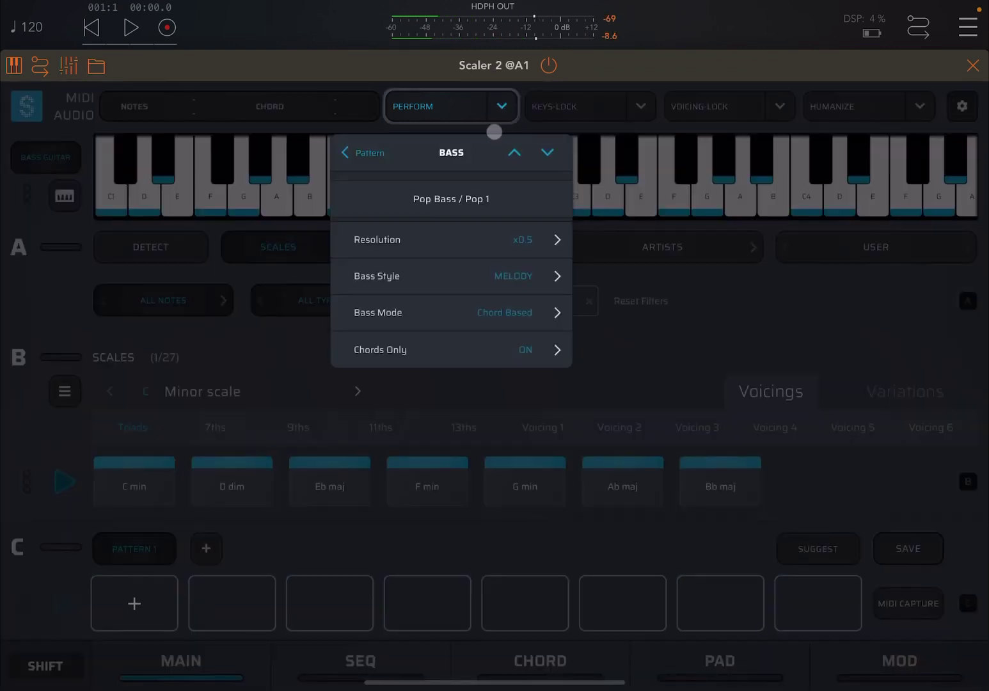
left_click(434, 199)
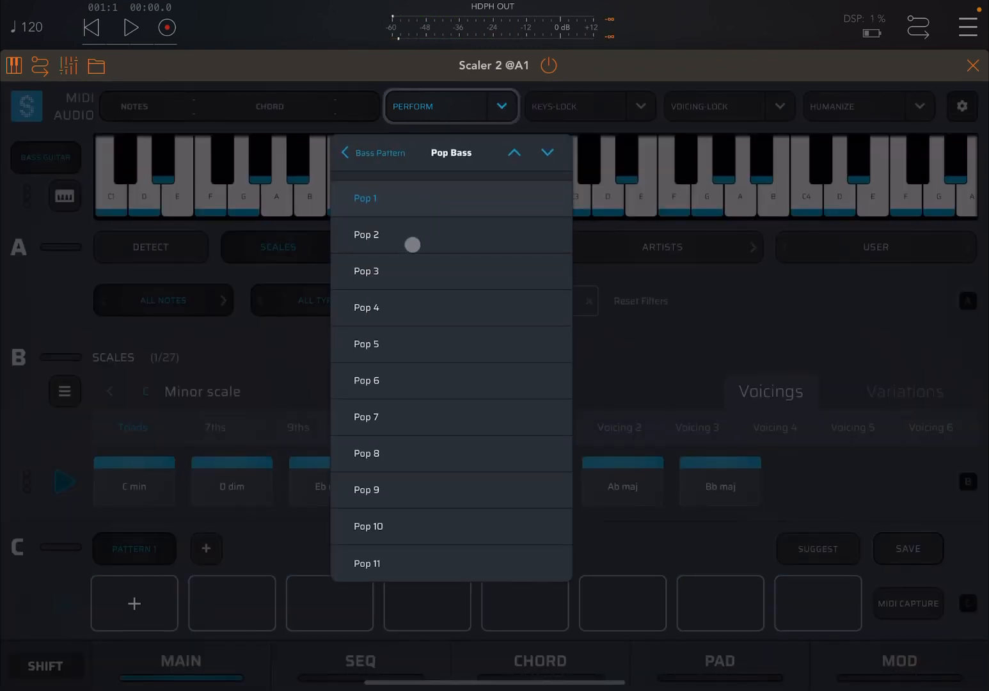
left_click(413, 240)
left_click(65, 482)
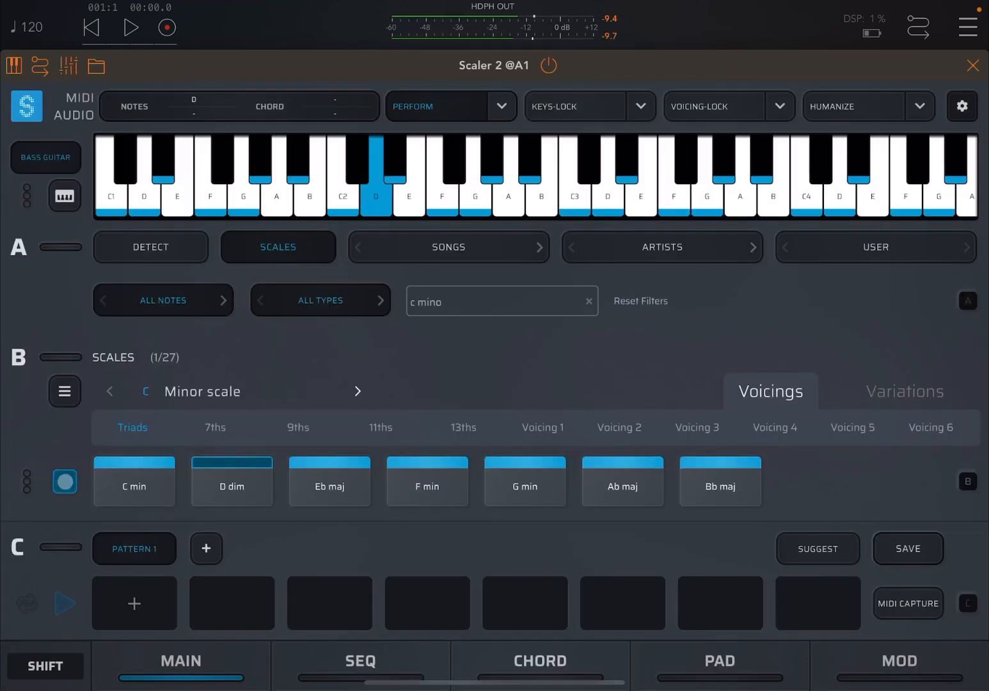
- Change the bass pattern to Common Bass 'Basic 1' and audition it over the chords
left_click(503, 106)
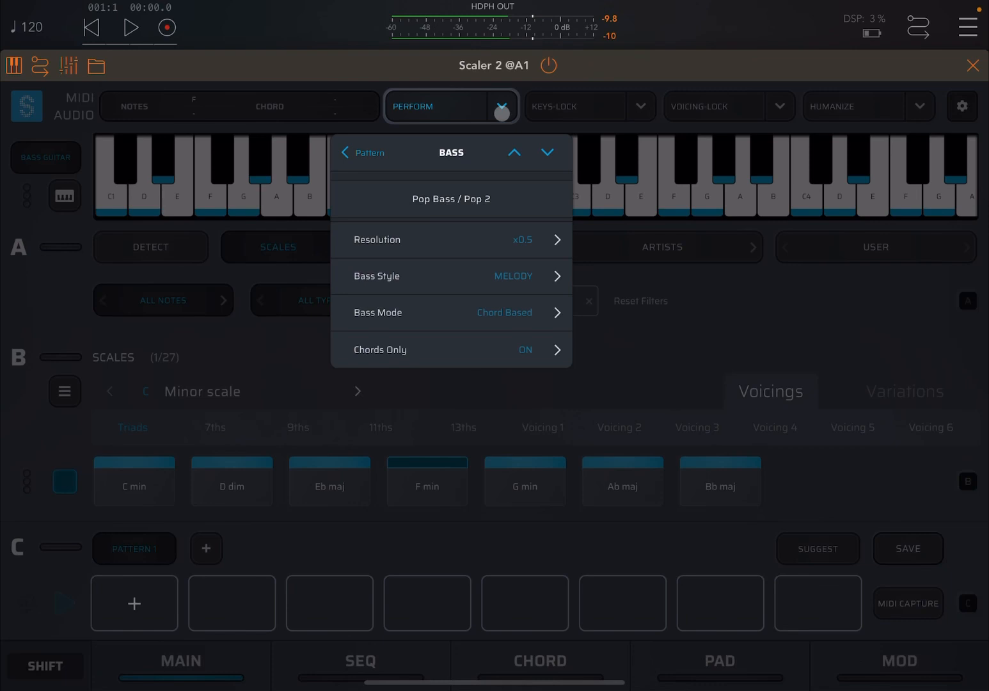
left_click(391, 199)
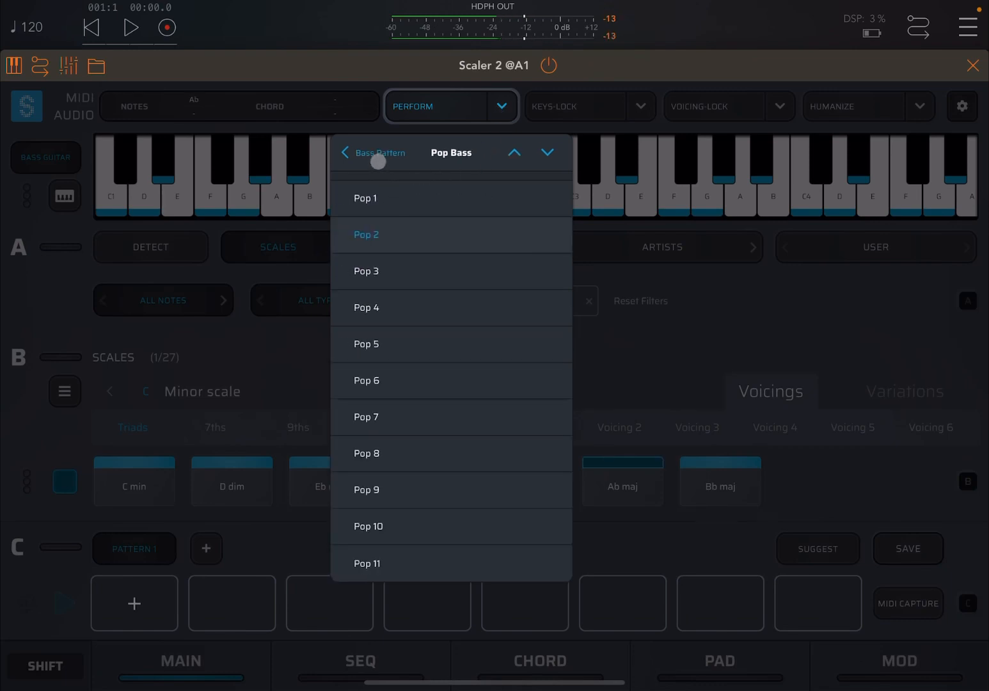
left_click(379, 155)
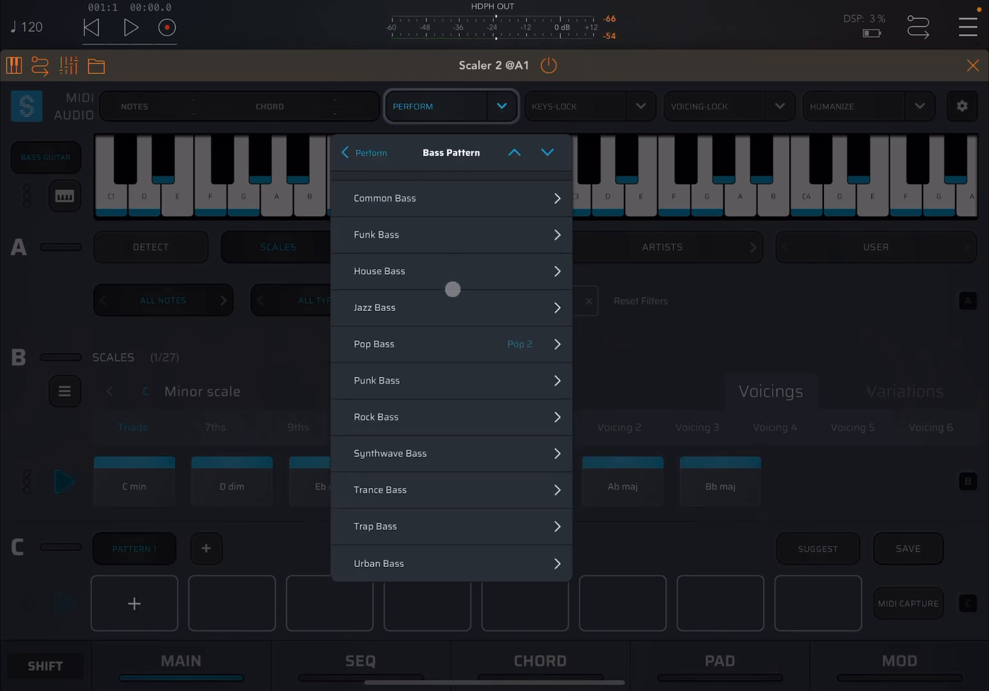
left_click(449, 197)
left_click(411, 193)
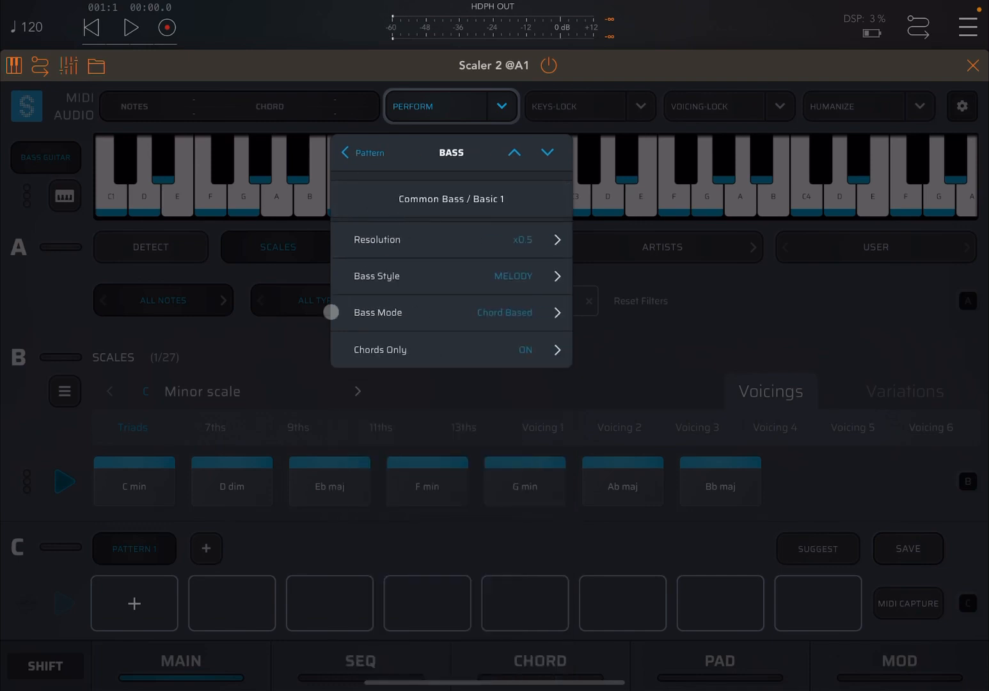
left_click(67, 481)
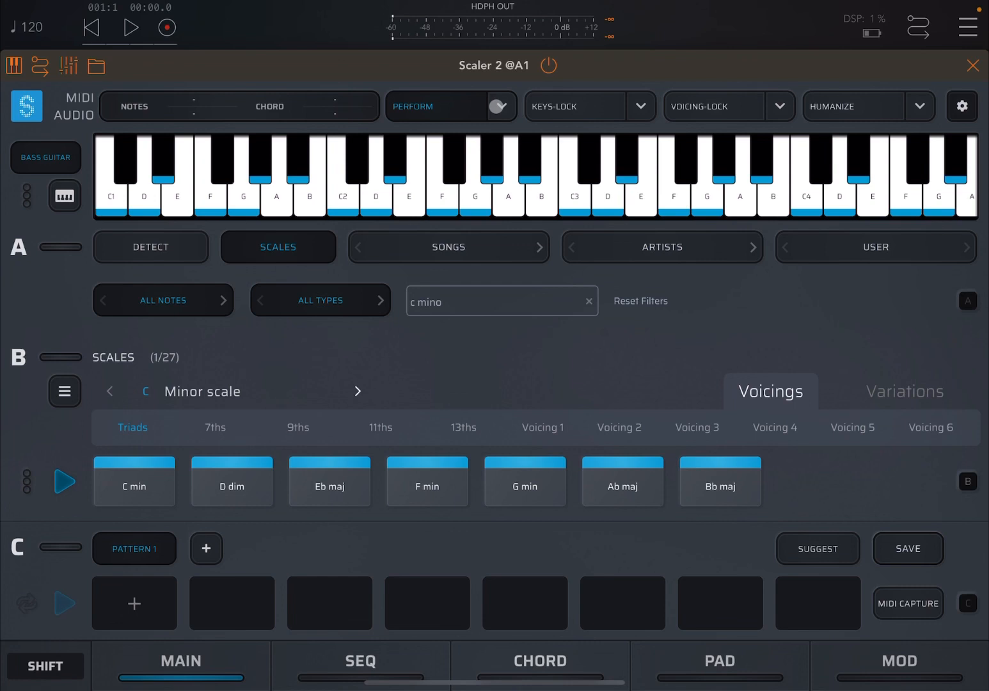
- Browse back to the bass pattern categories
left_click(498, 106)
left_click(348, 153)
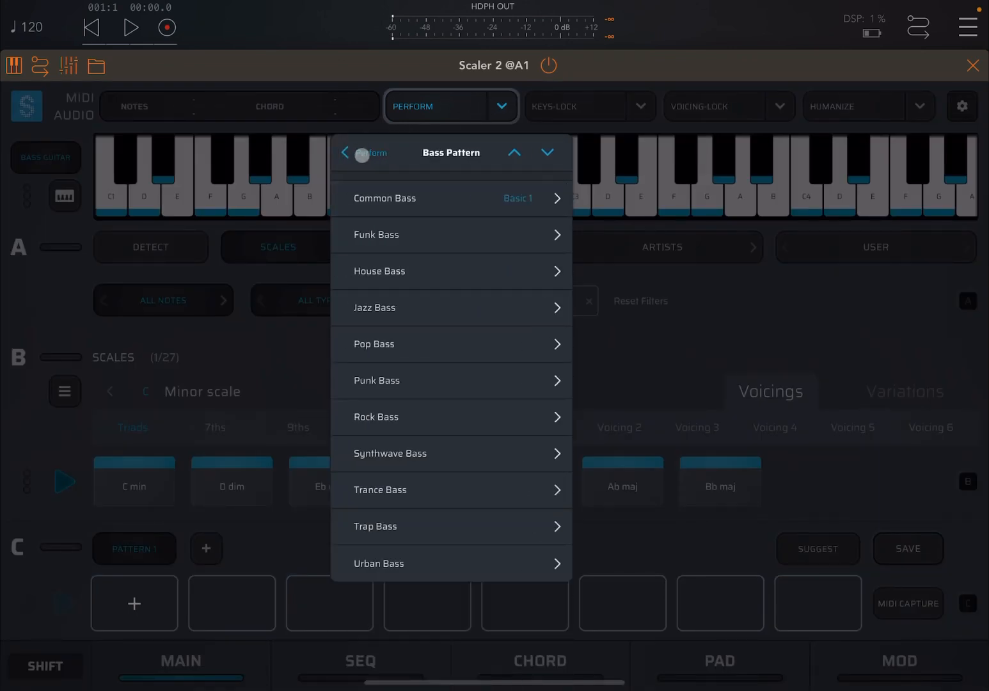
- Switch the perform mode to the Melody > Commons > Common A All pattern
left_click(345, 152)
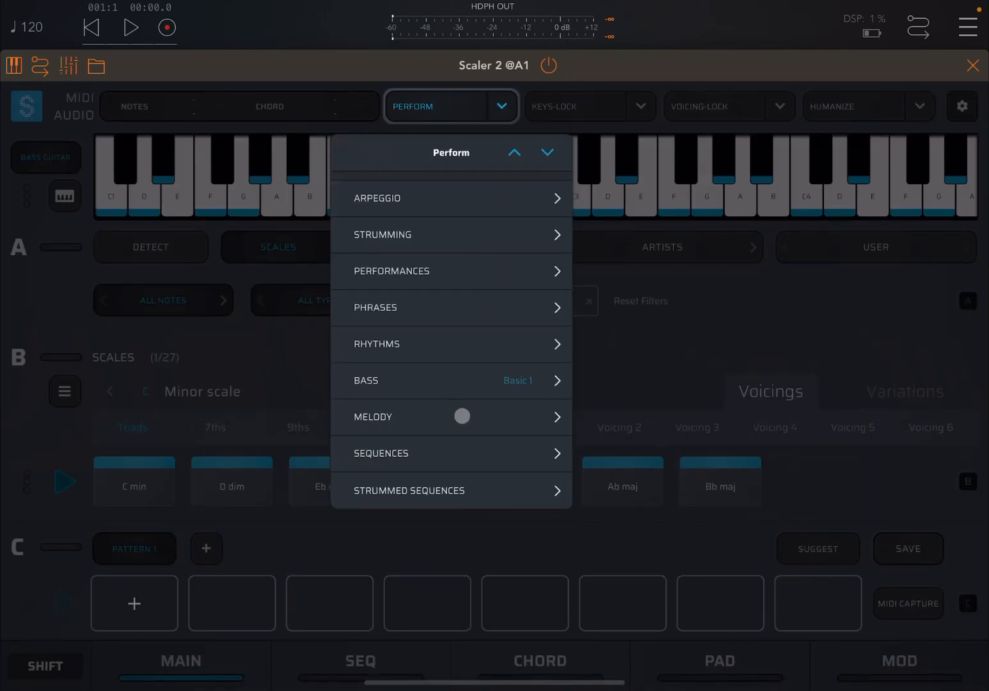
left_click(462, 416)
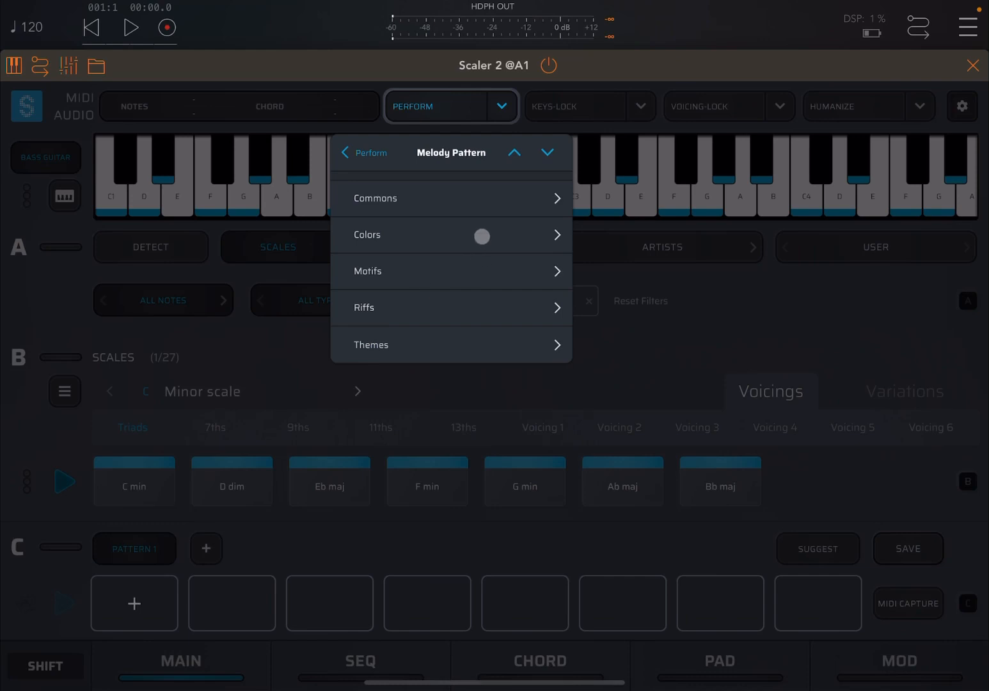
left_click(448, 199)
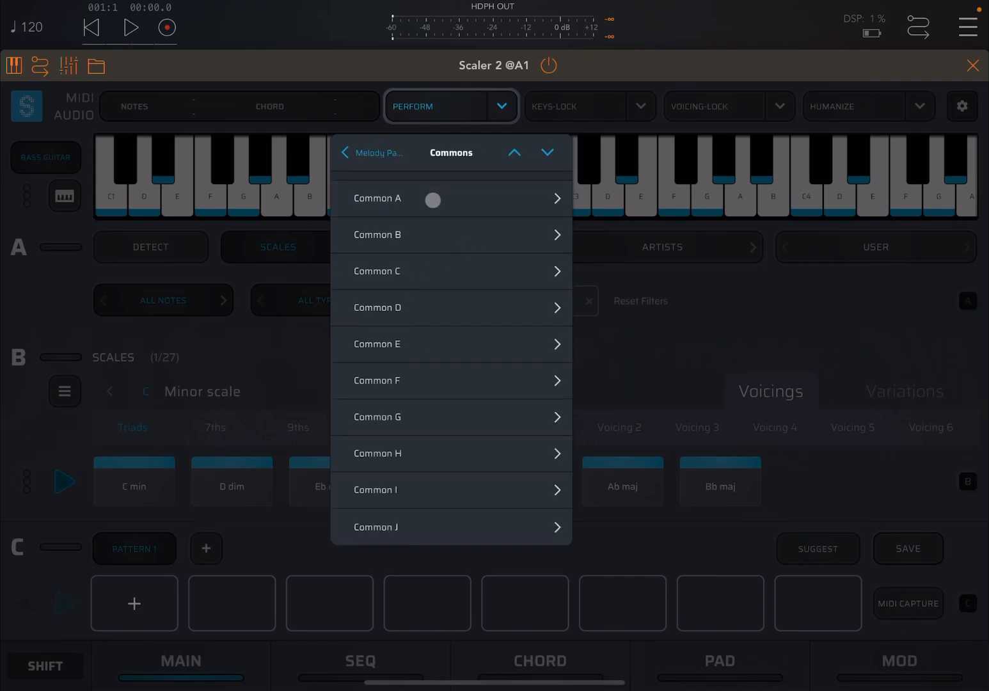
left_click(432, 200)
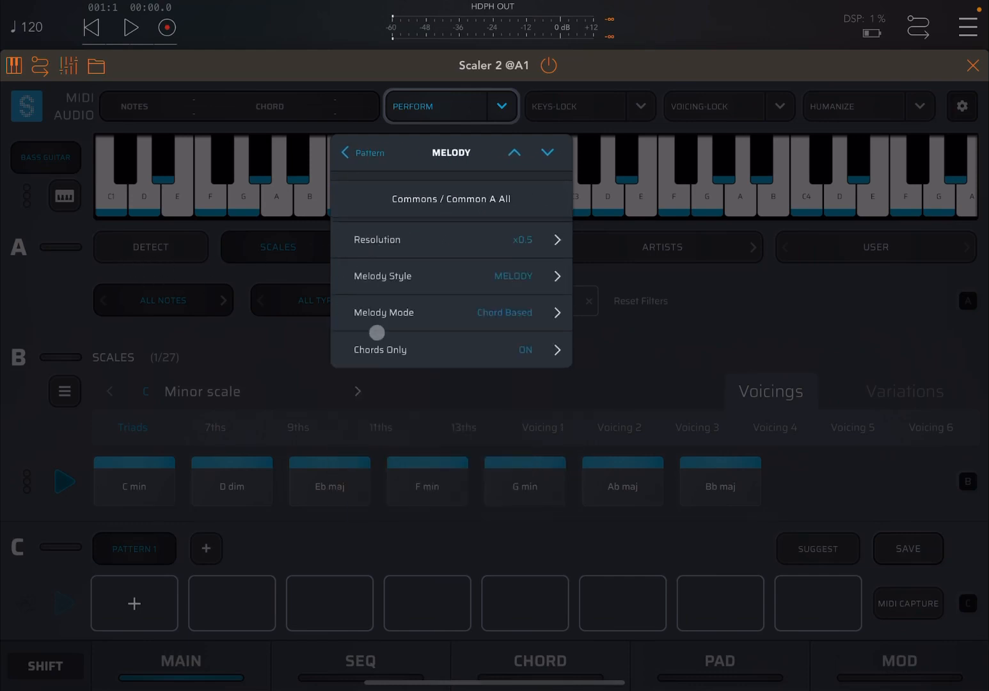
- Set the melody resolution to x1 and glance at the melody style options
left_click(558, 239)
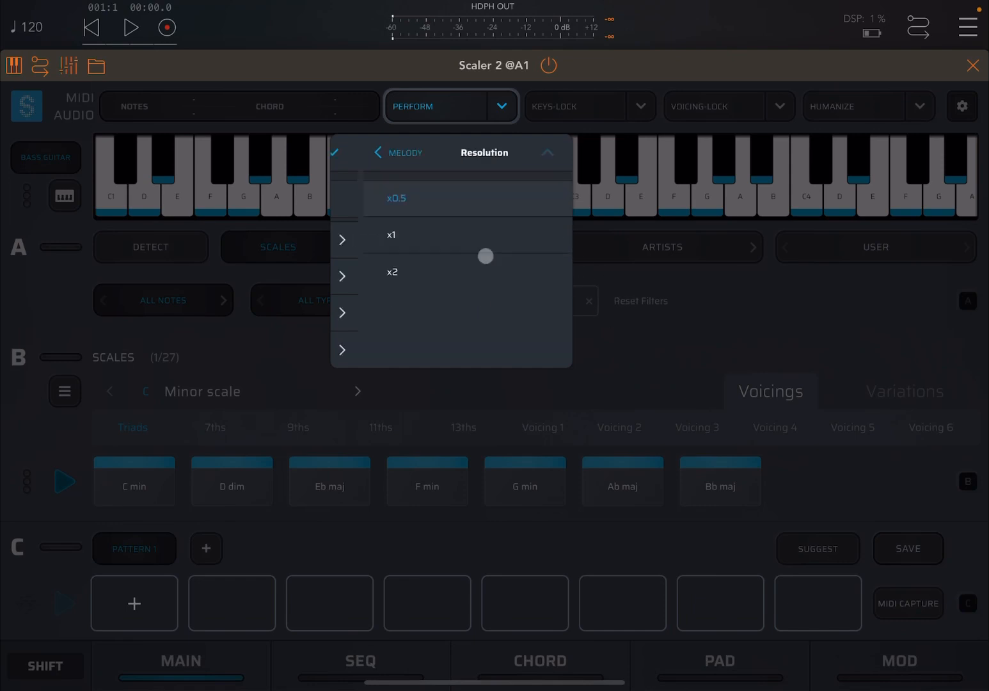
left_click(399, 239)
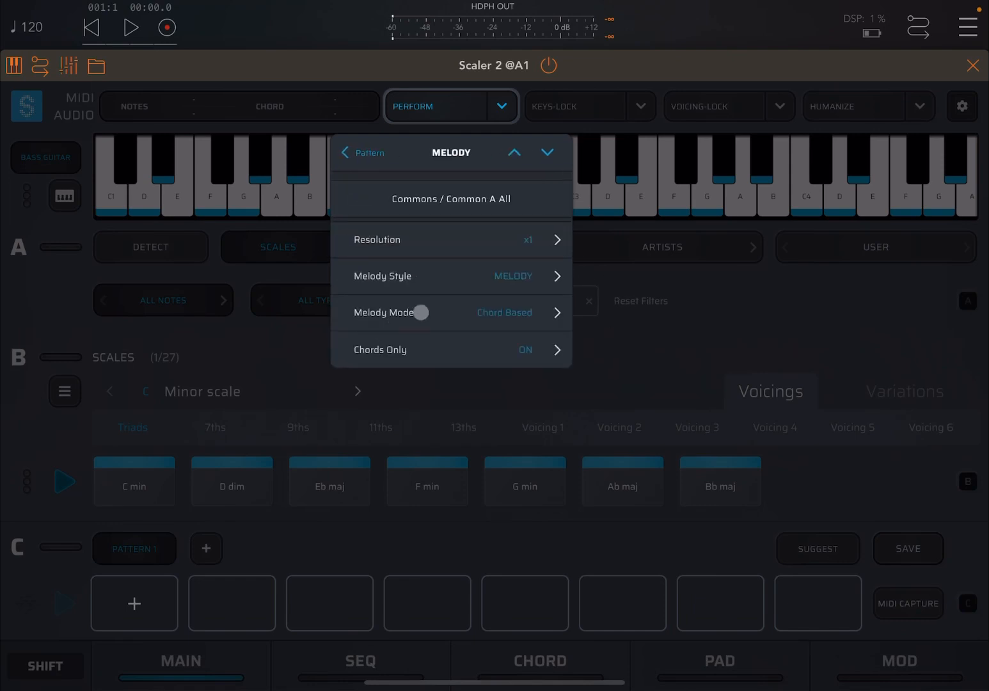
left_click(438, 281)
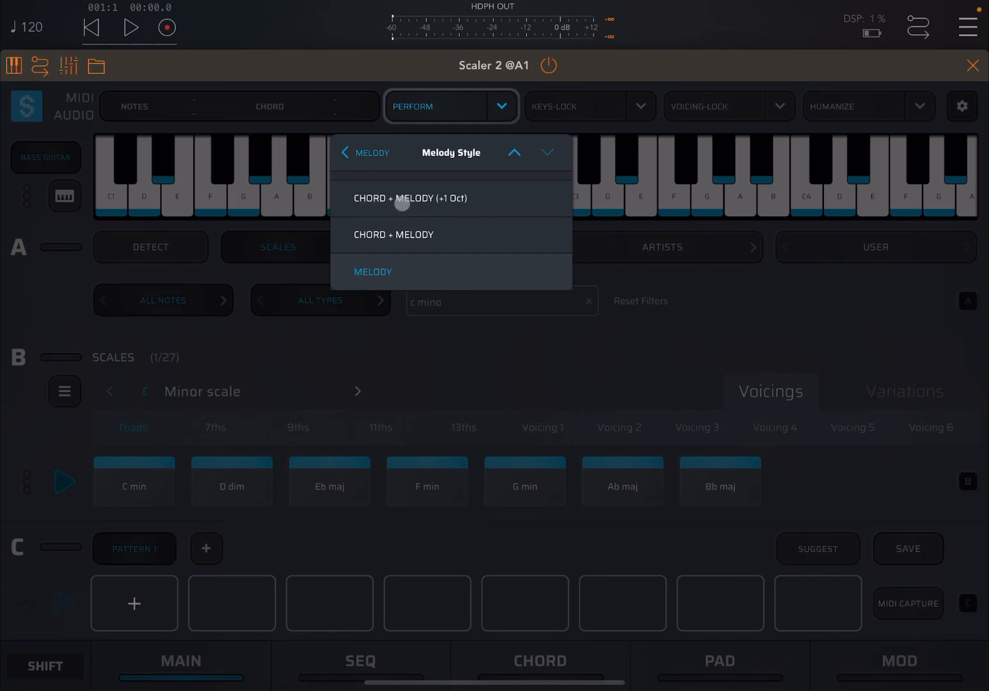
left_click(453, 334)
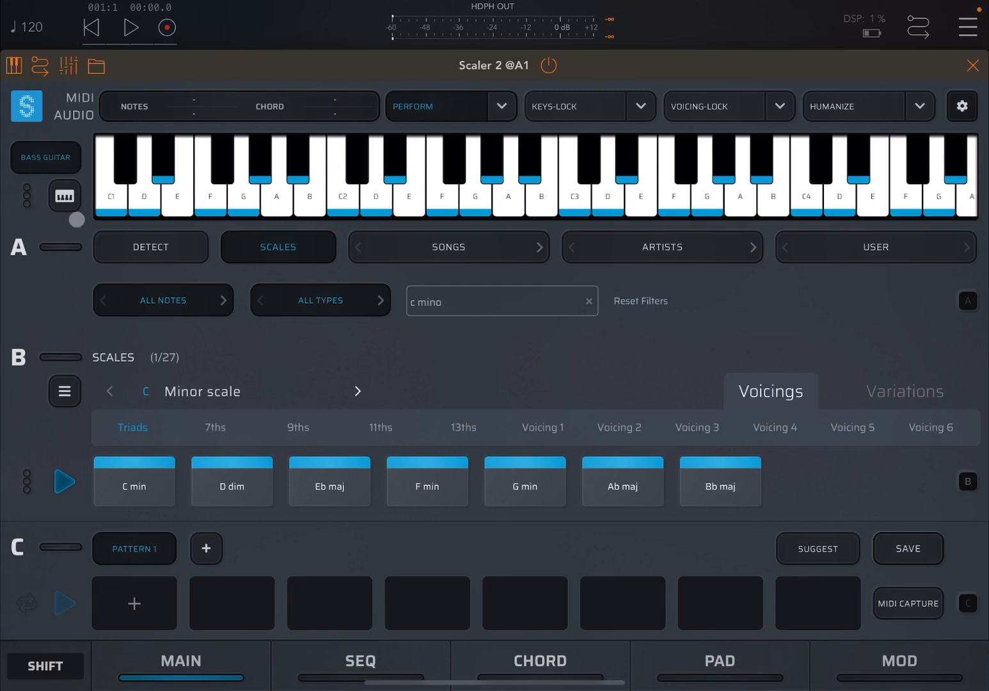
- Change the instrument sound from Bass Guitar to Piano > Soft Piano
left_click(45, 156)
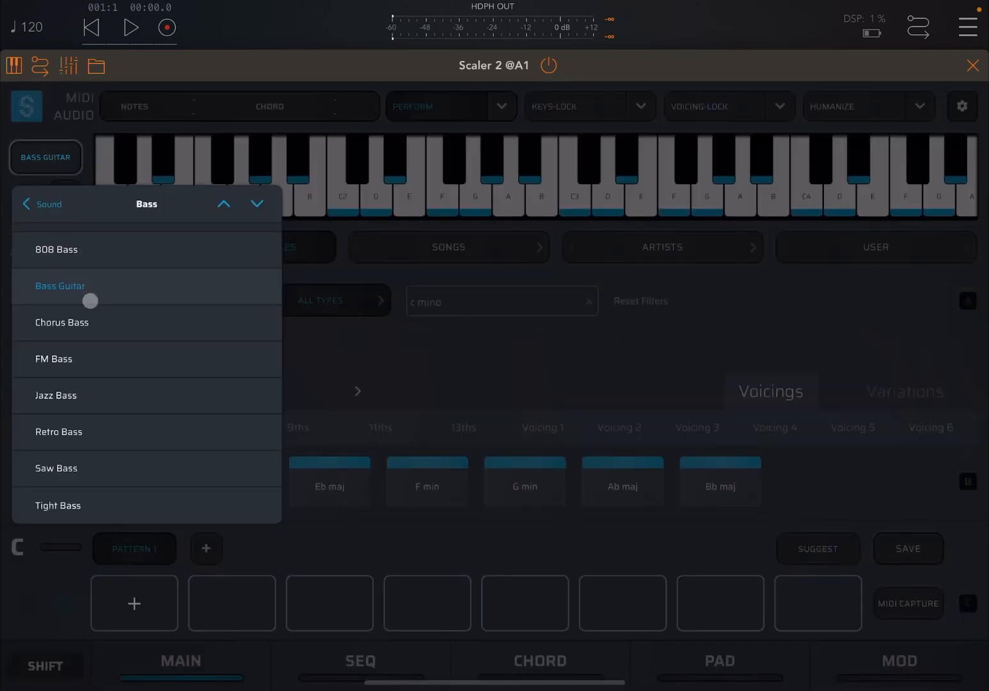
left_click(30, 204)
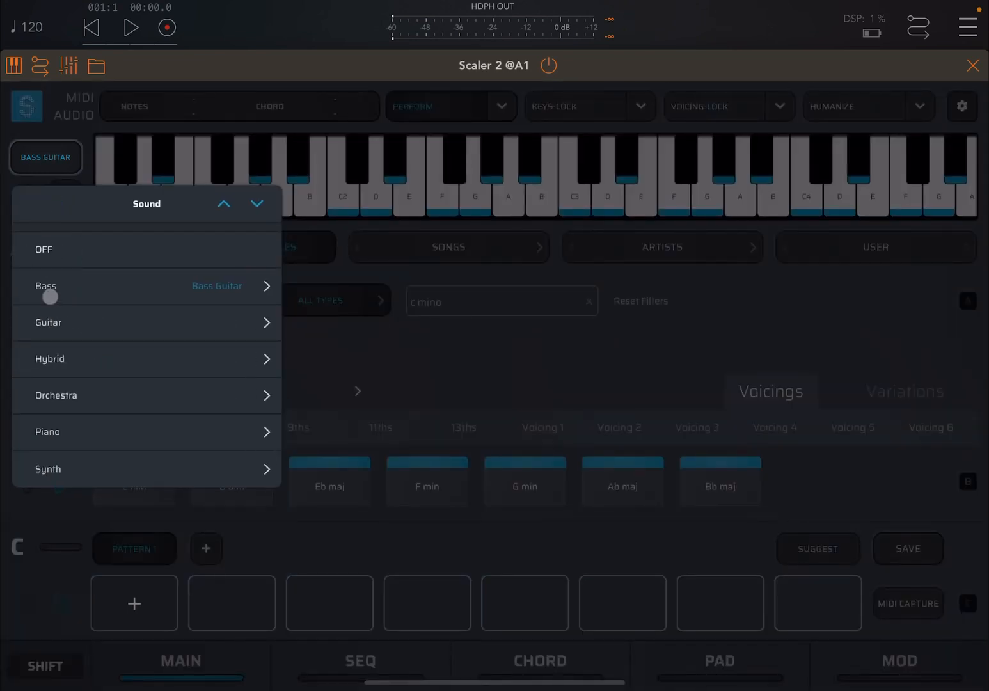
left_click(65, 431)
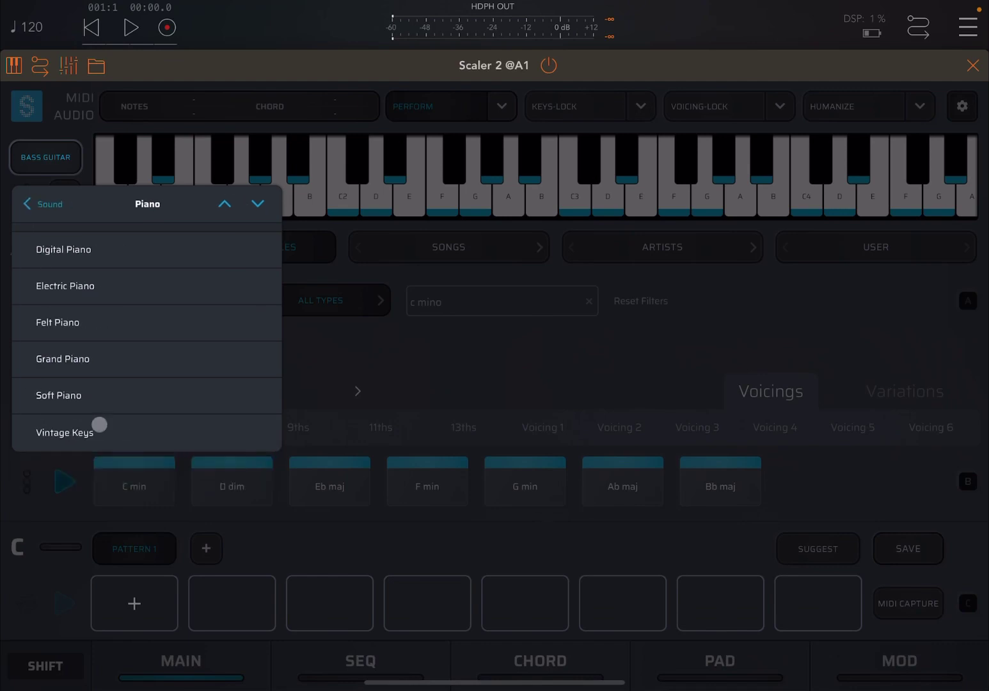
left_click(121, 389)
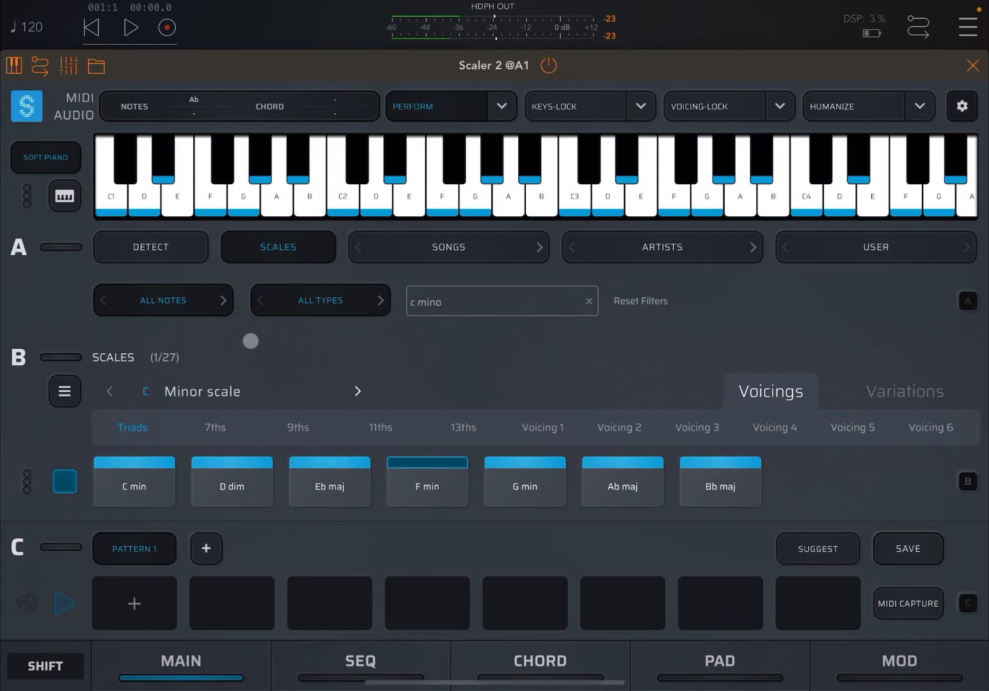
- Set the melody style to Chord + Melody and audition the chords
left_click(504, 108)
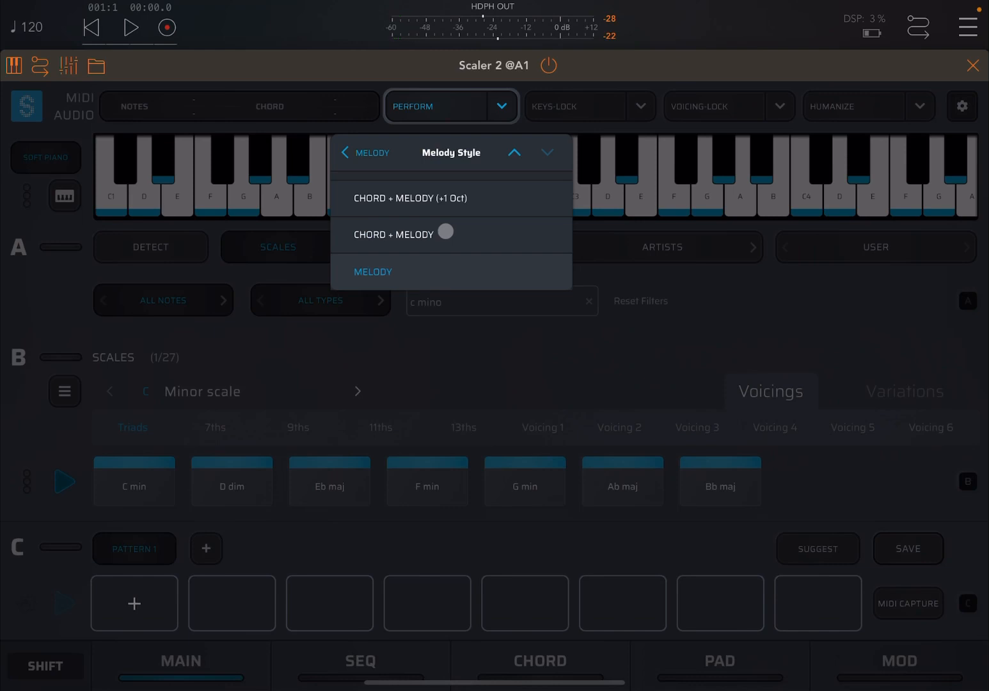
left_click(445, 231)
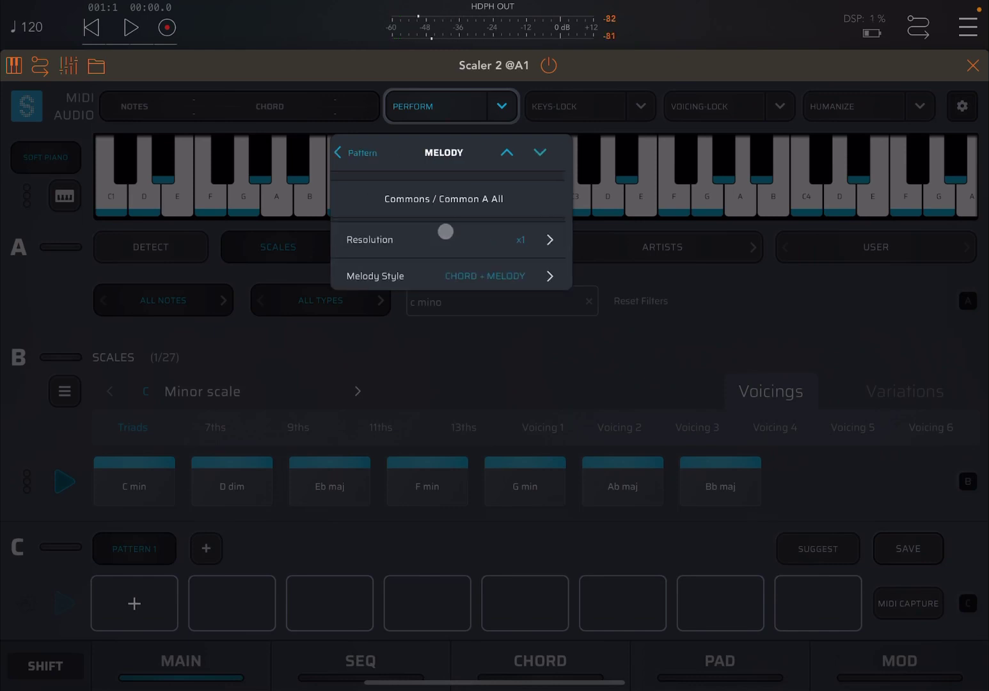
left_click(56, 490)
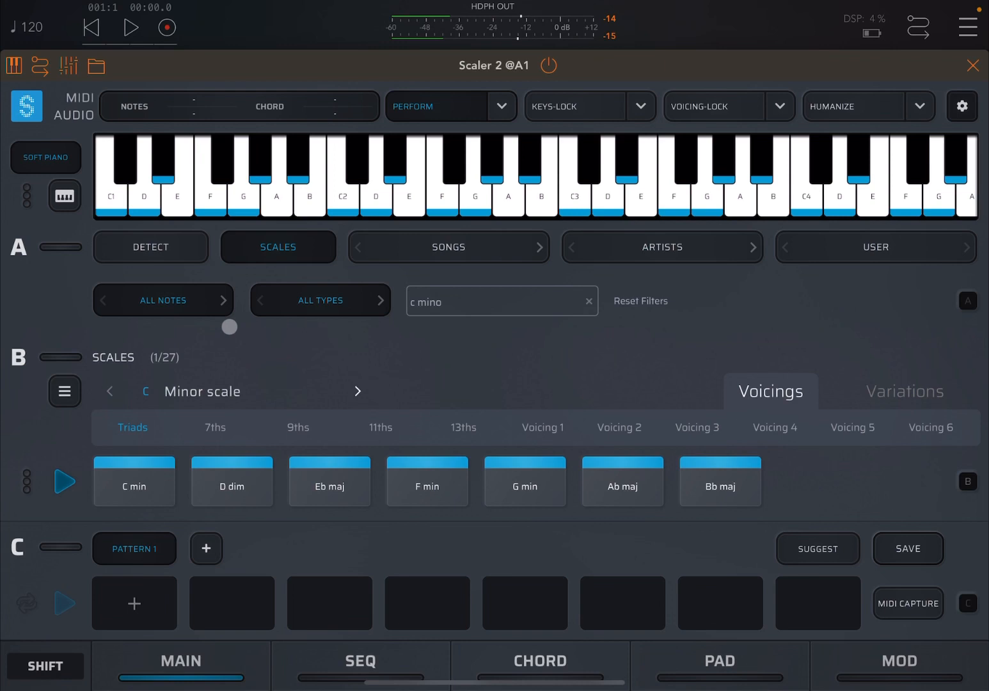
- Back out from the Common A pattern list to the top Perform mode list
left_click(506, 104)
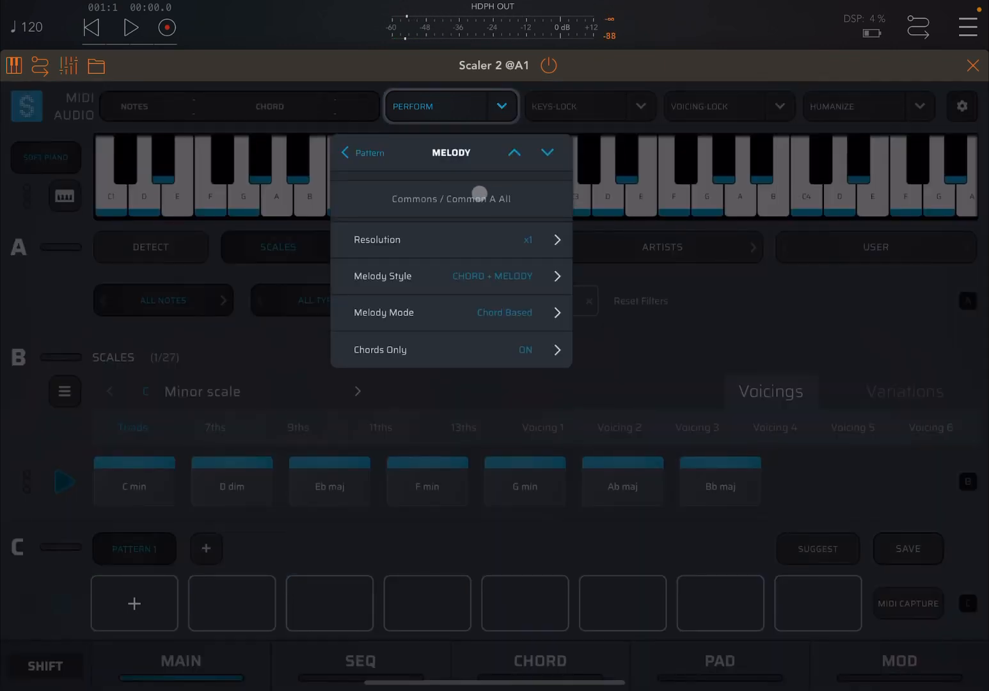
left_click(372, 147)
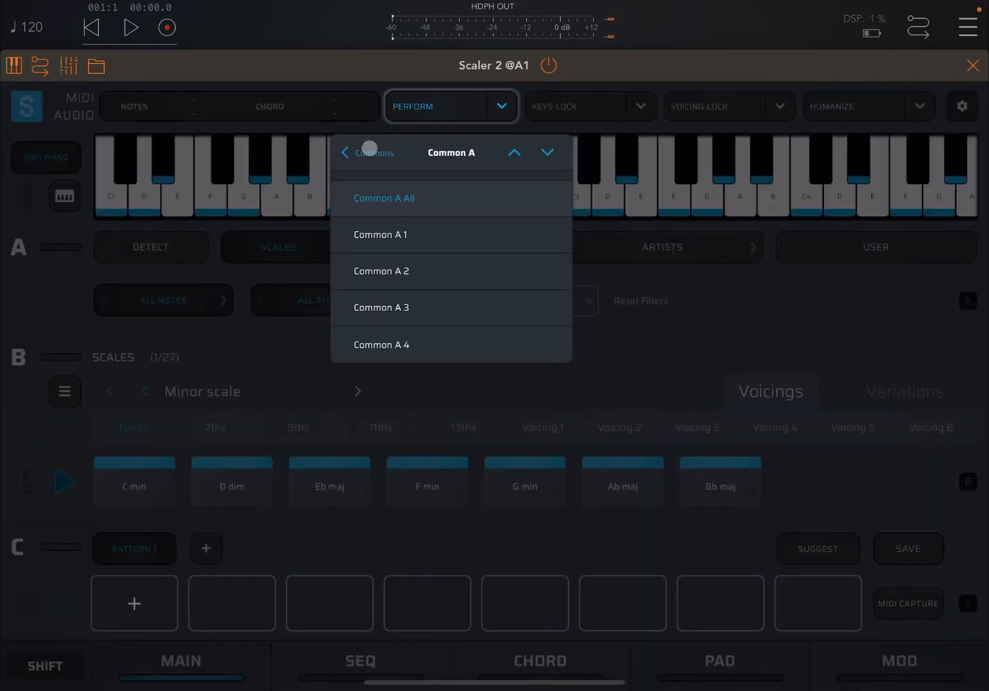
left_click(370, 150)
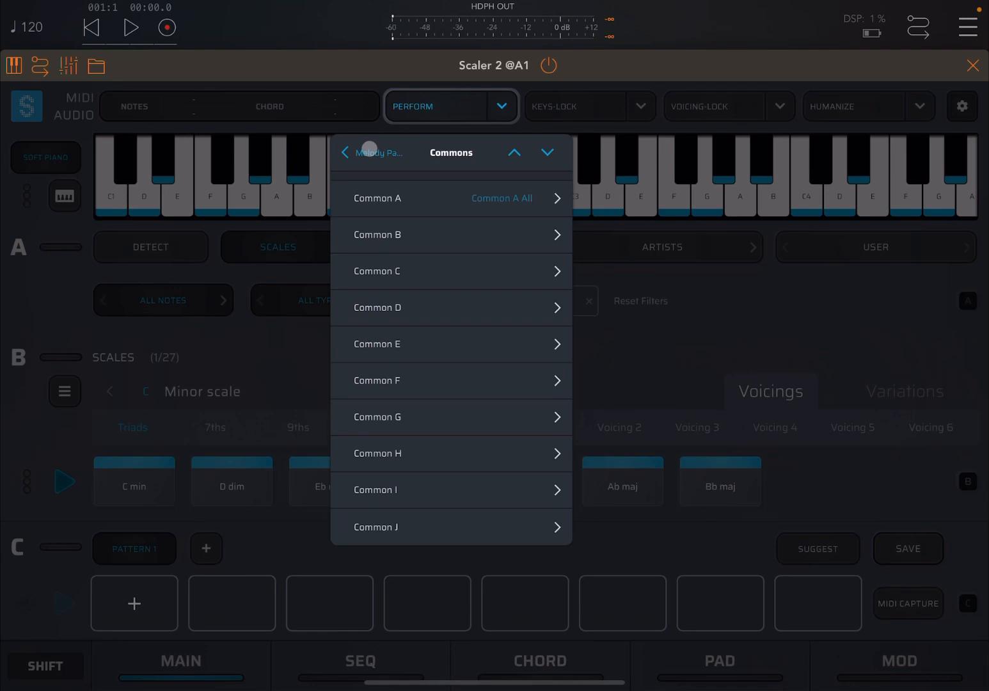
left_click(370, 148)
left_click(369, 148)
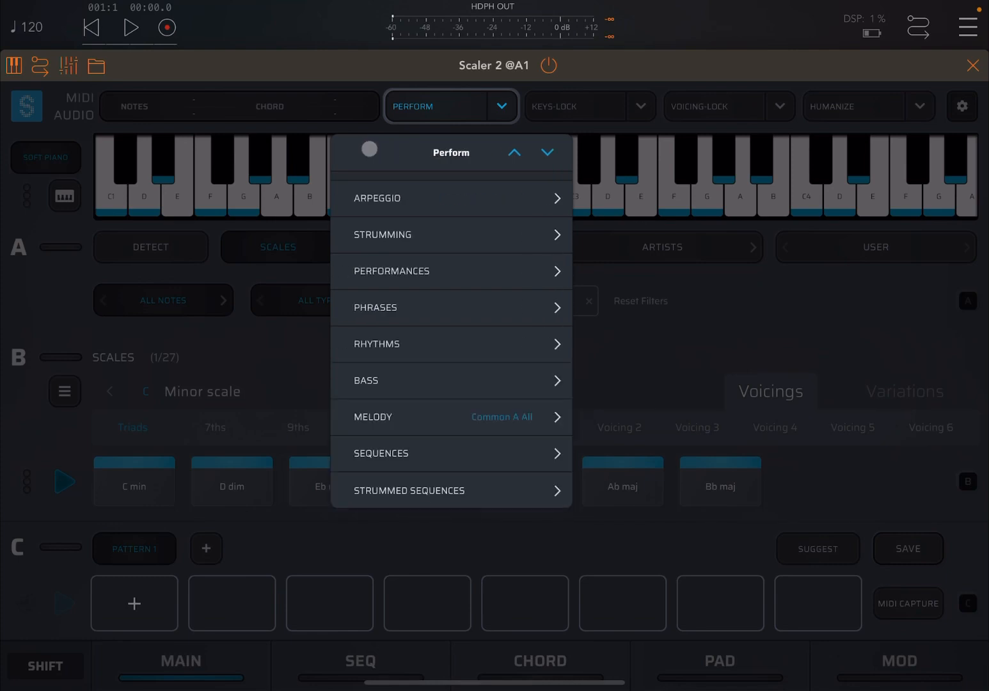
- Switch the perform mode to the Synth Sequences 'Synth 1' pattern
left_click(459, 453)
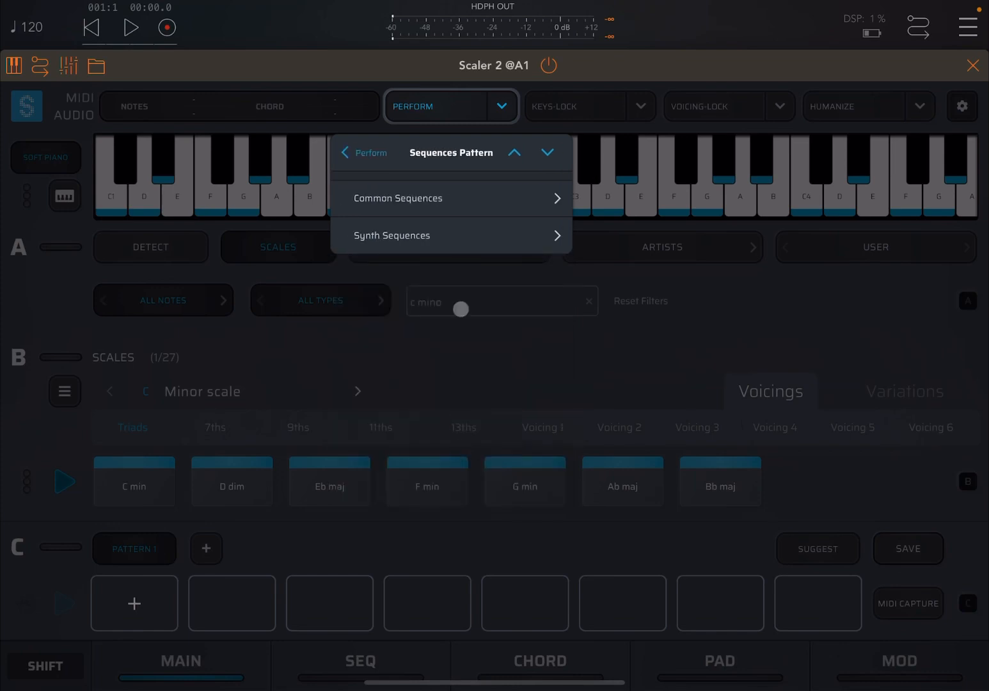
left_click(449, 233)
left_click(438, 205)
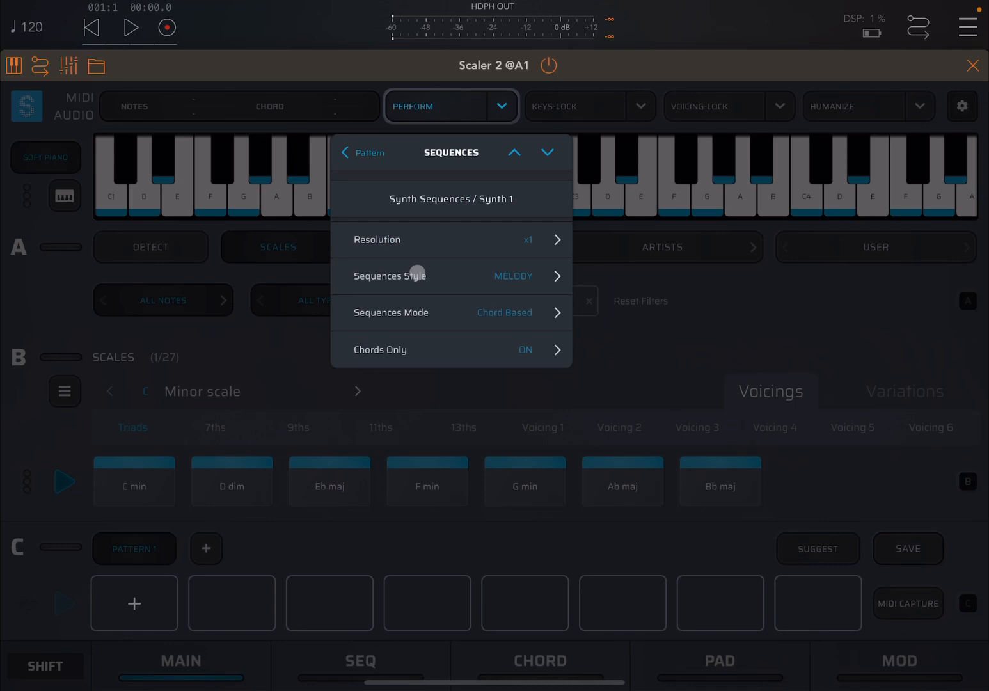
- Review the sequences style and mode options, keeping Chord Based, and close the settings
left_click(429, 276)
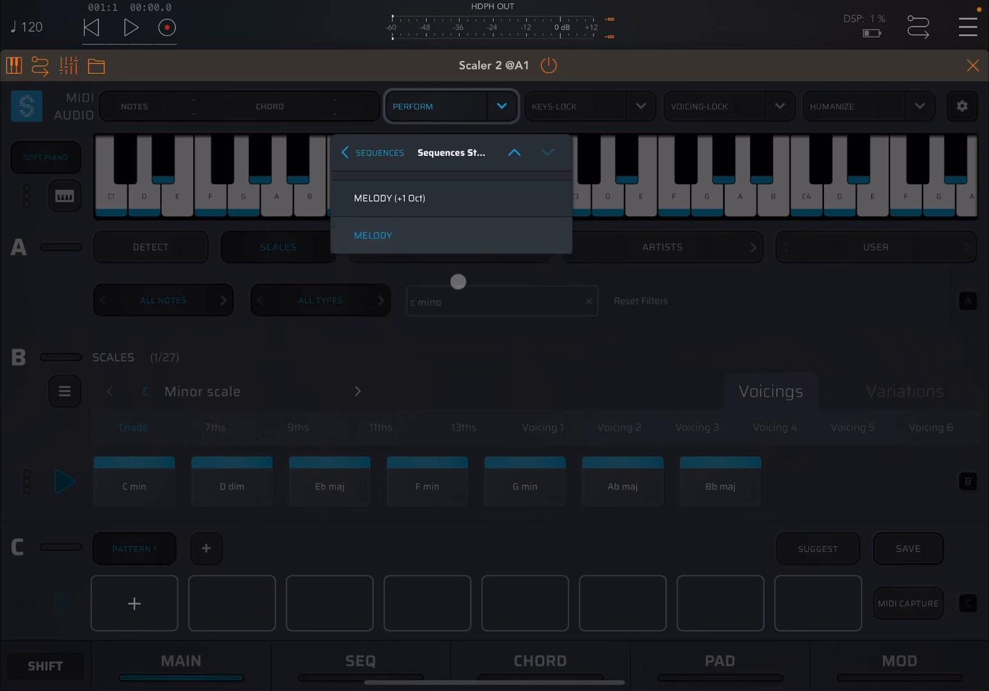
left_click(383, 153)
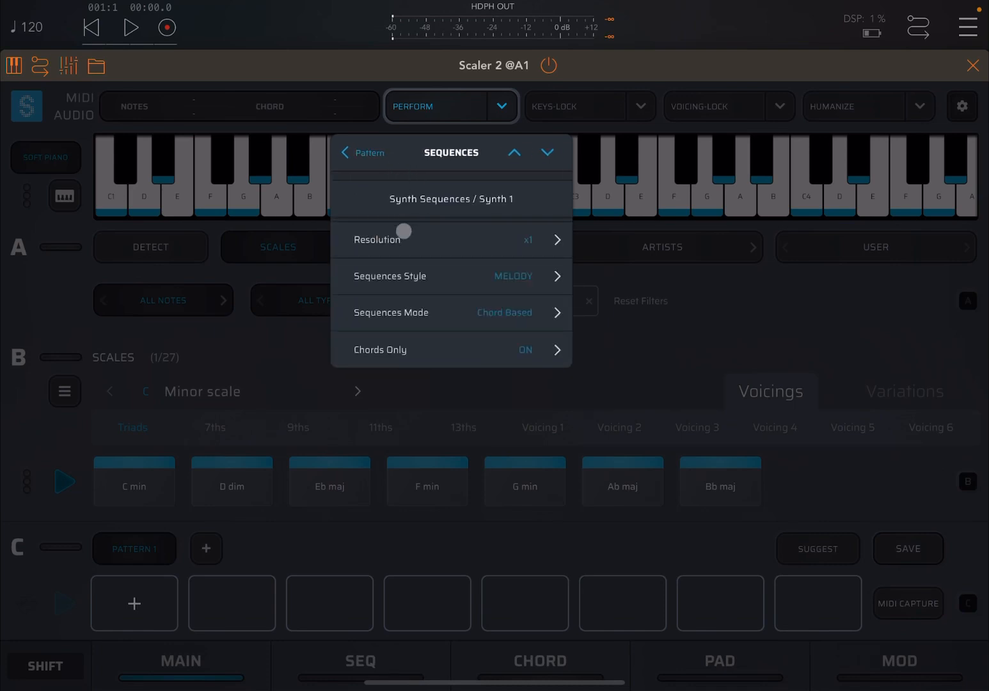
left_click(436, 312)
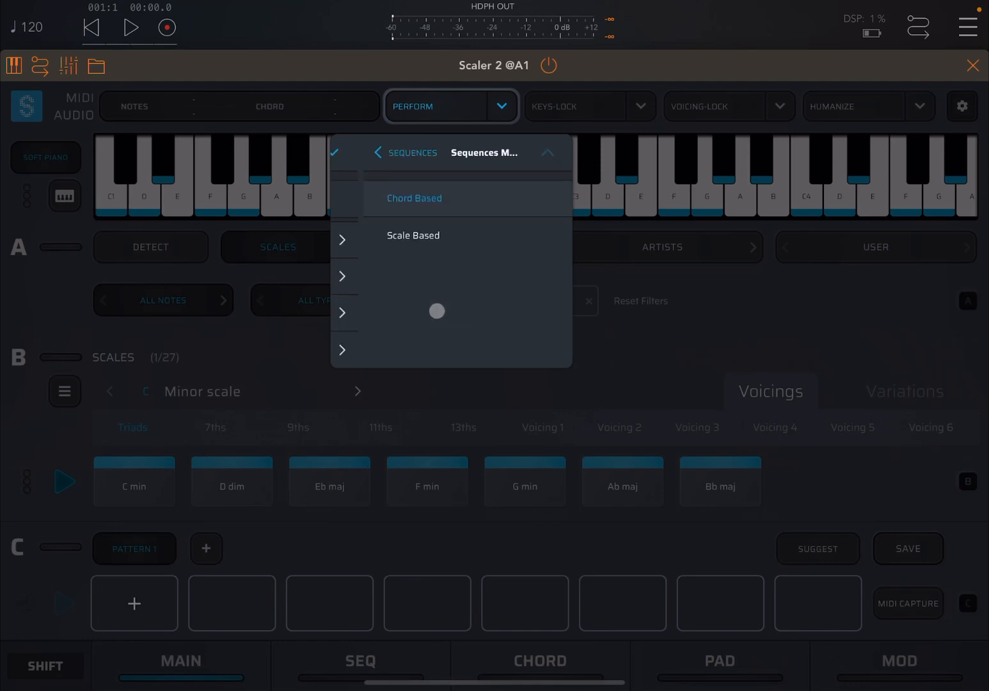
left_click(368, 152)
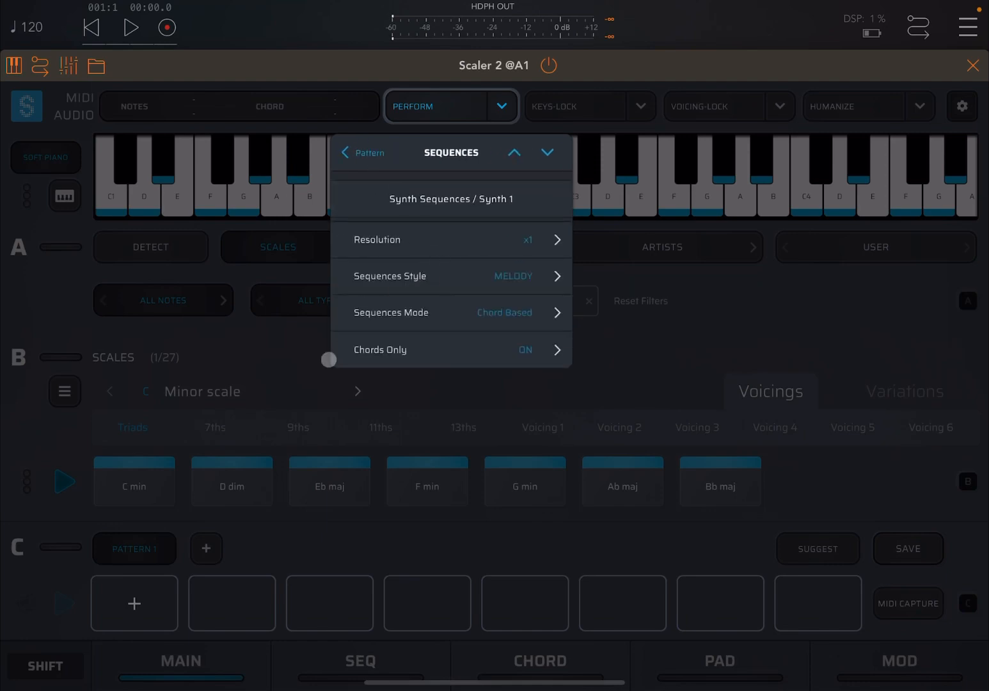
left_click(284, 359)
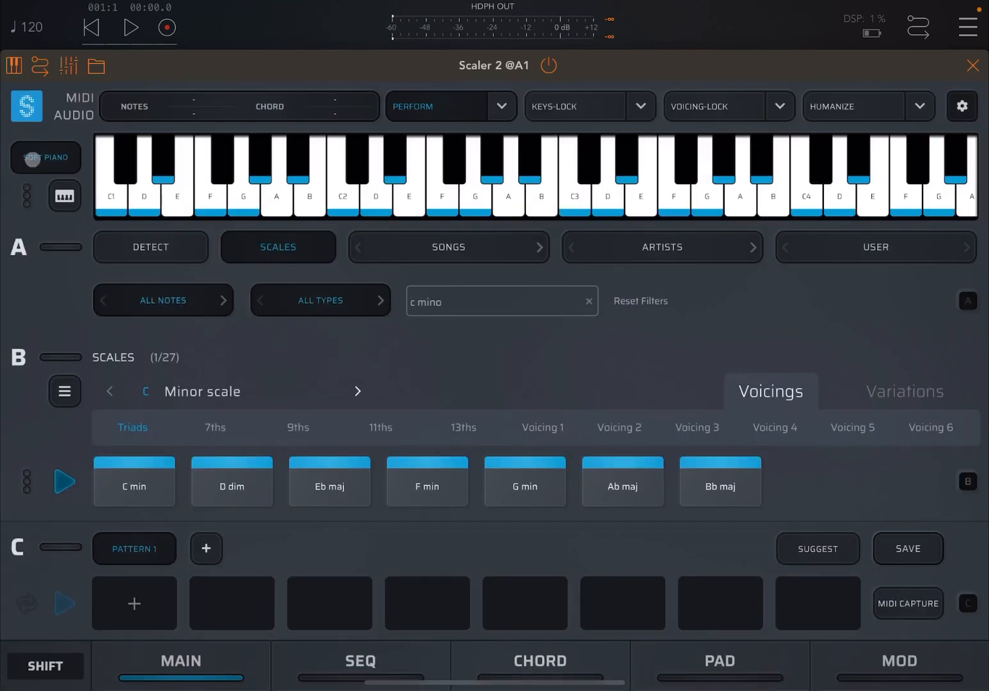
- Switch the preview sound from Soft Piano to the Dusty Nostalgia synth and play the C minor chord row
left_click(33, 159)
left_click(38, 199)
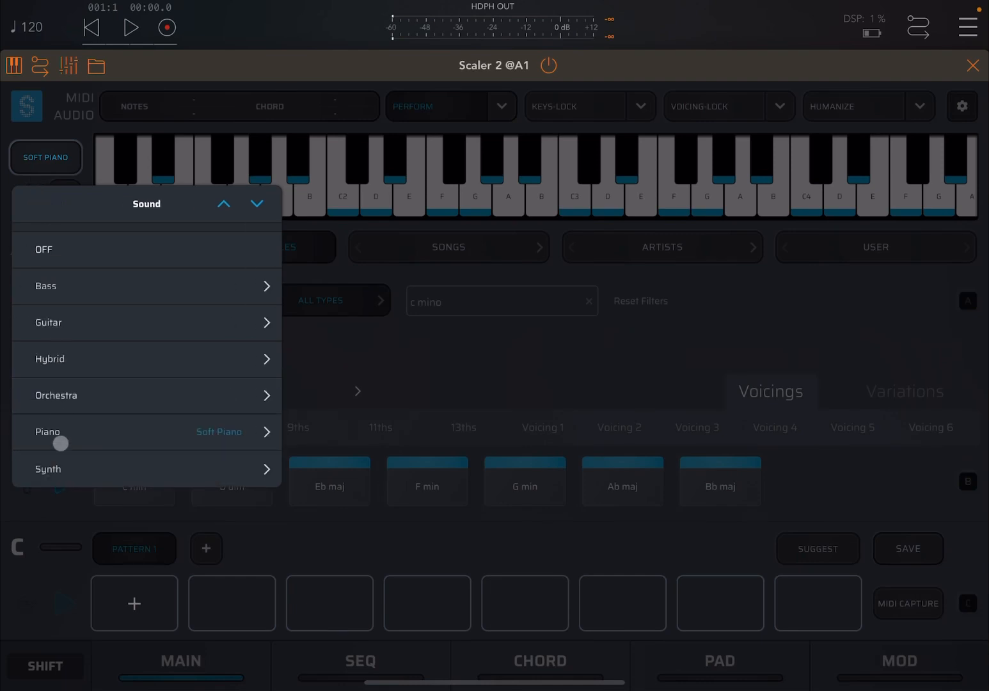
left_click(62, 464)
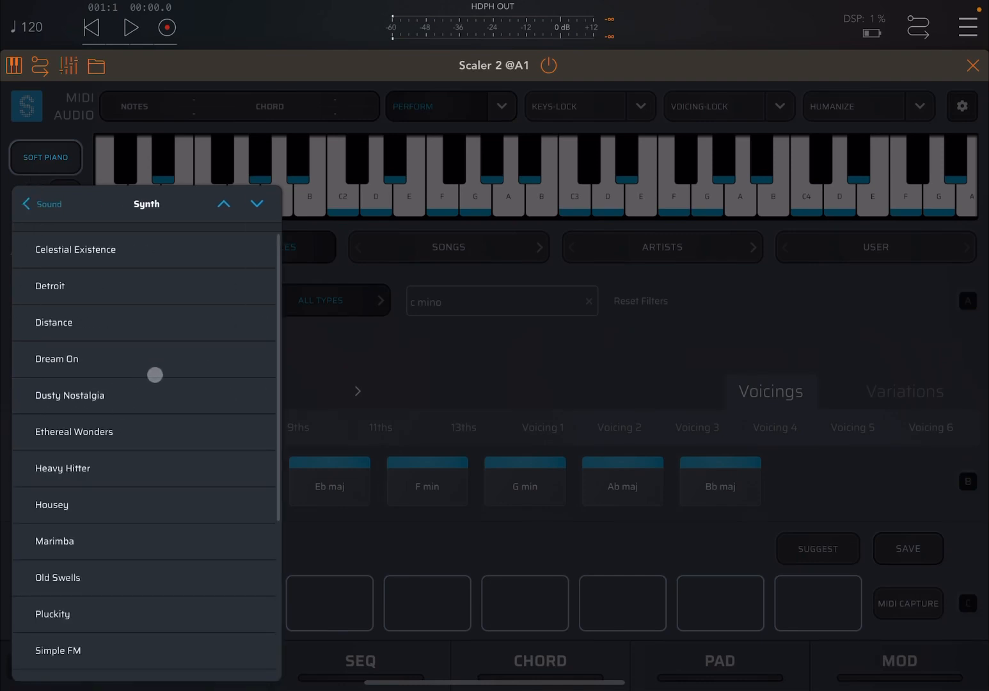
left_click(140, 396)
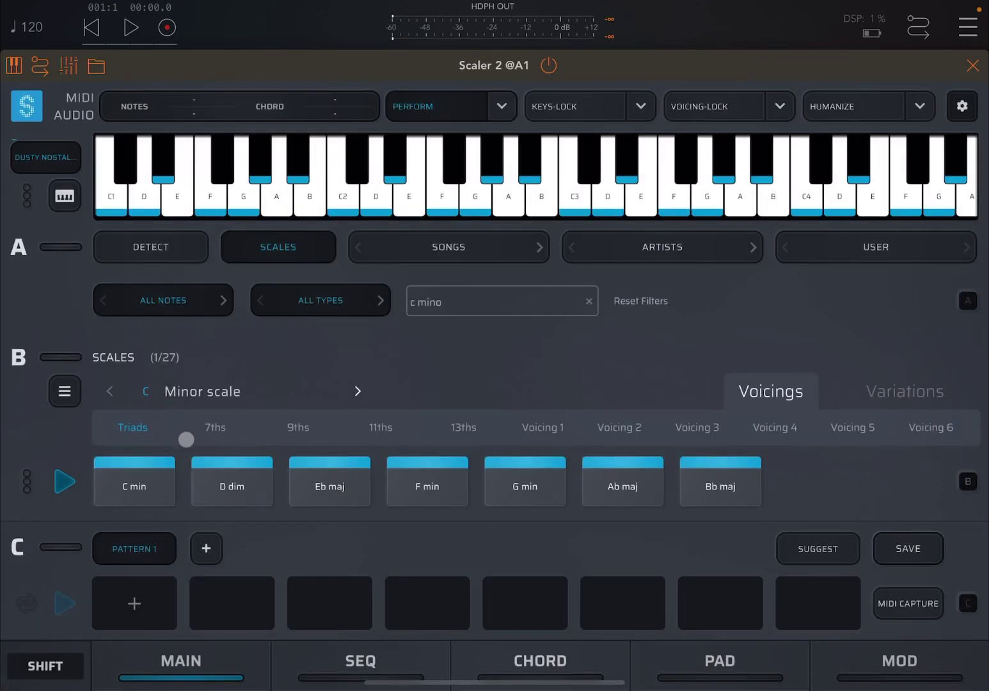
left_click(66, 485)
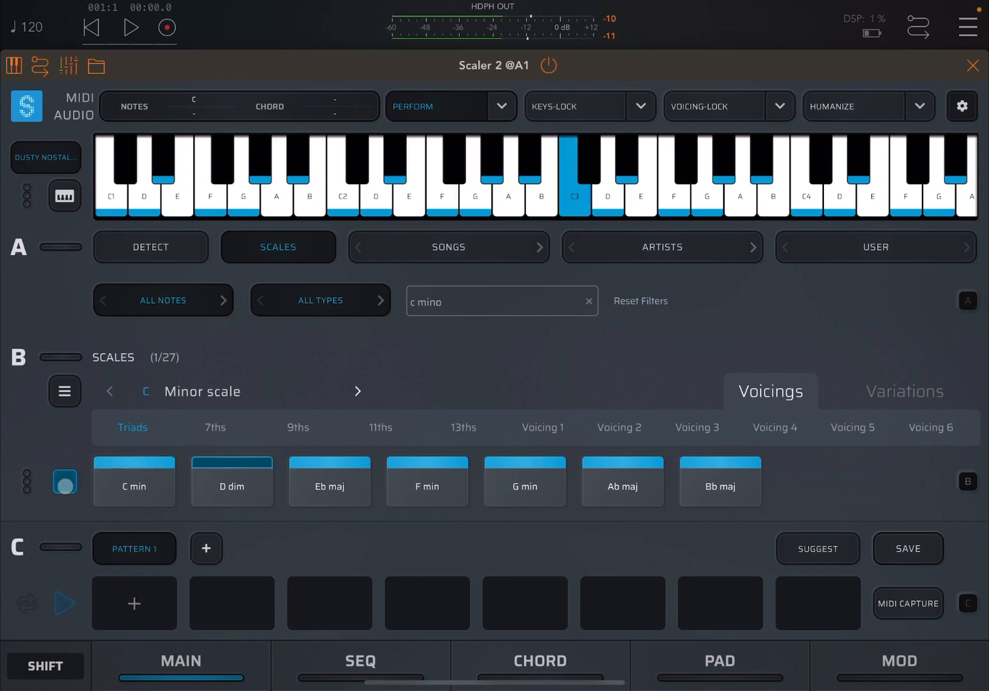
- Change the synth sound to Pluckity and audition the chord row again
left_click(45, 156)
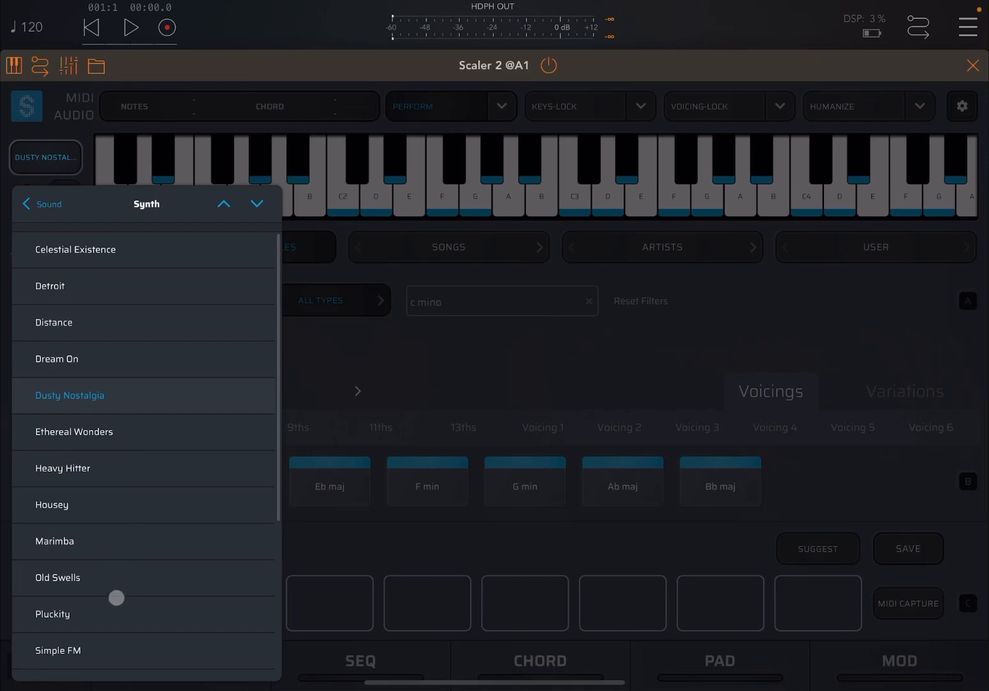
left_click(114, 609)
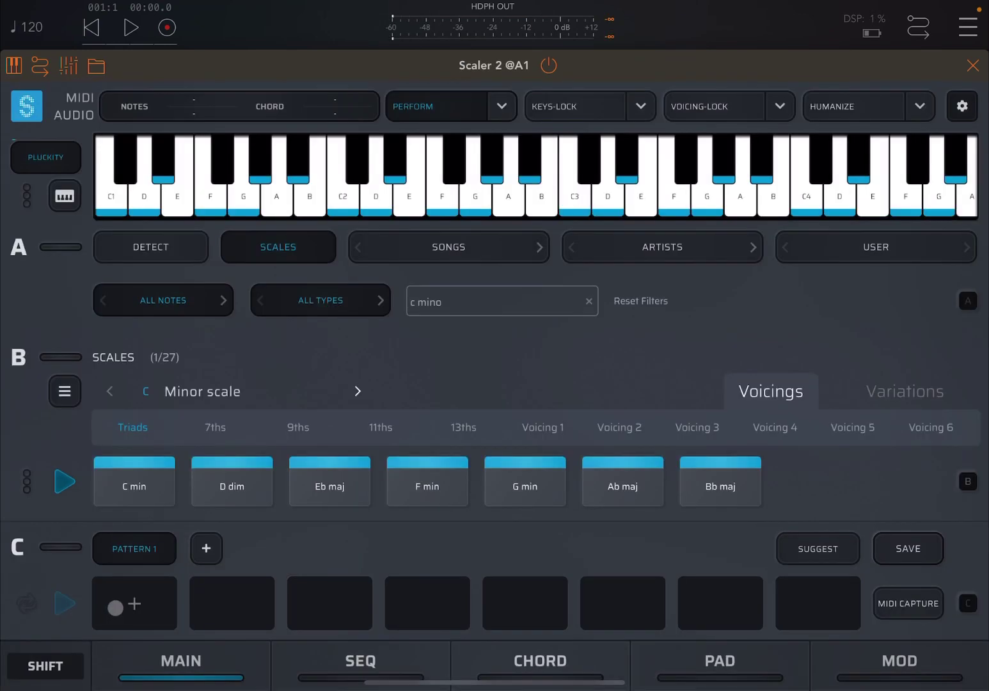
left_click(65, 481)
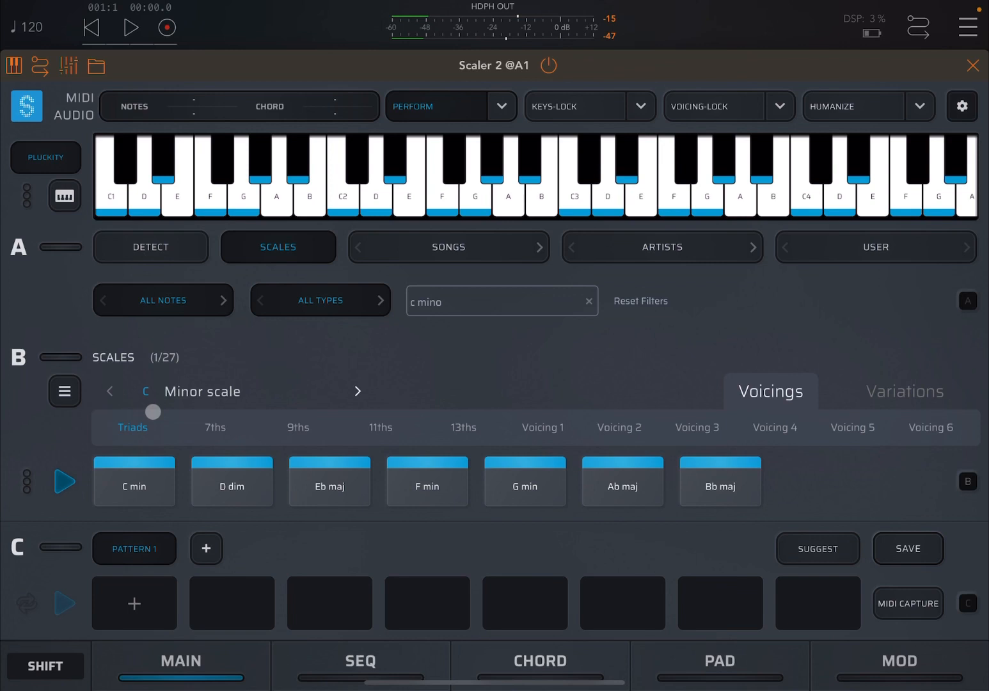
- Set the perform mode to the Strummed Sequences Fast 1 pattern
left_click(504, 106)
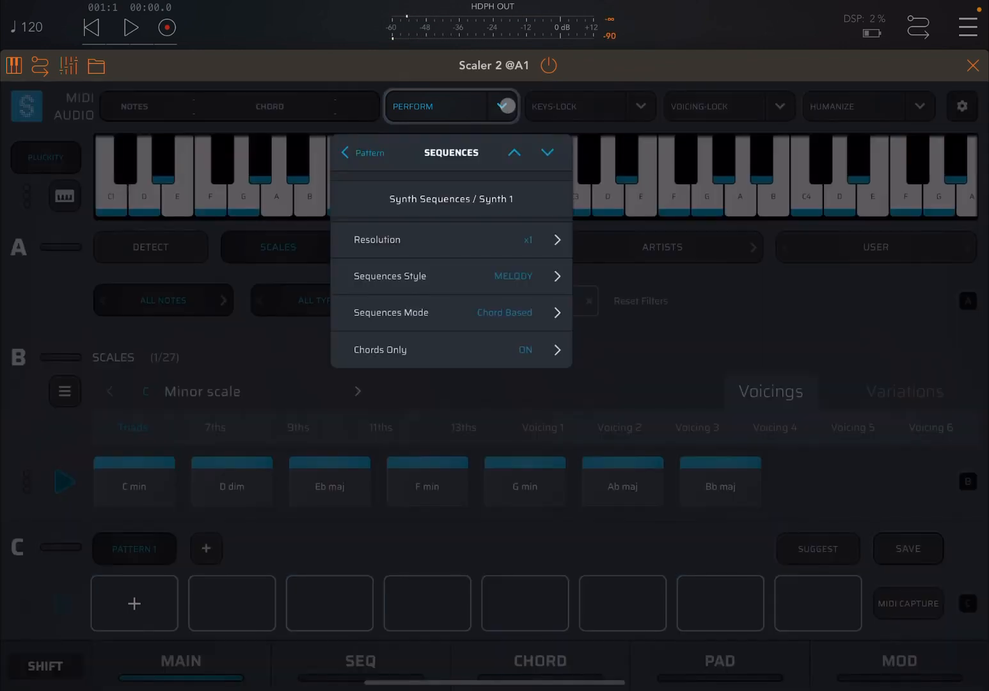
left_click(346, 152)
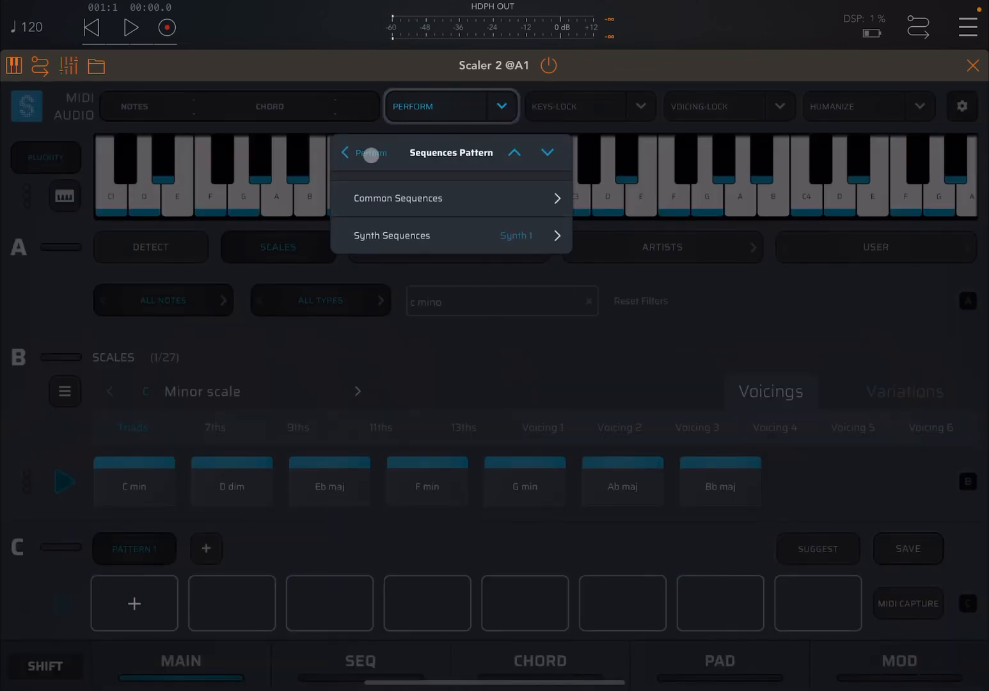
left_click(346, 153)
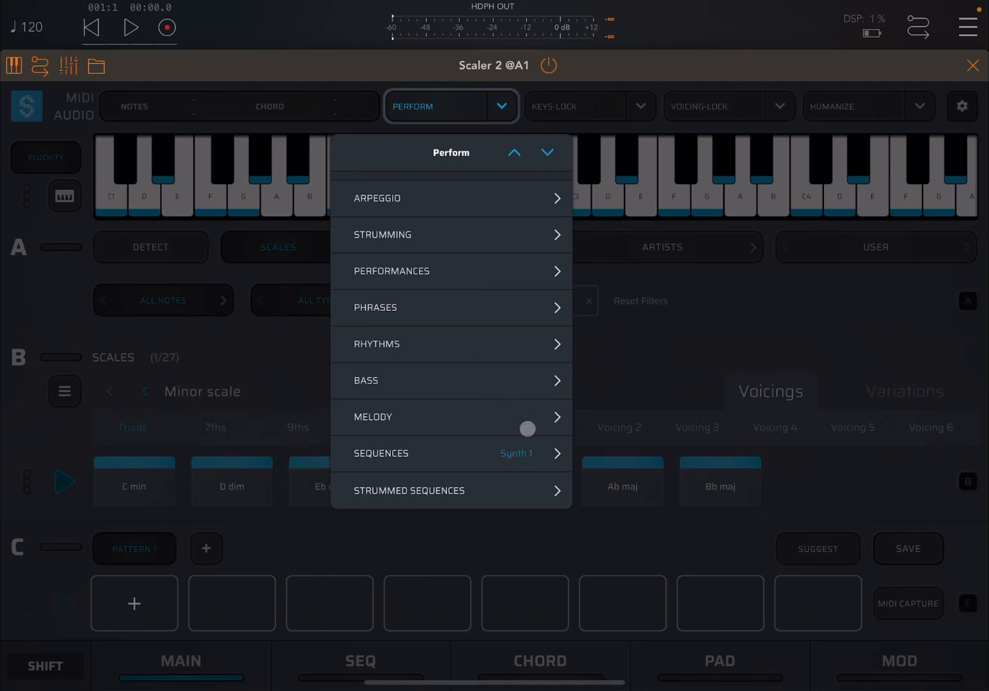
left_click(472, 491)
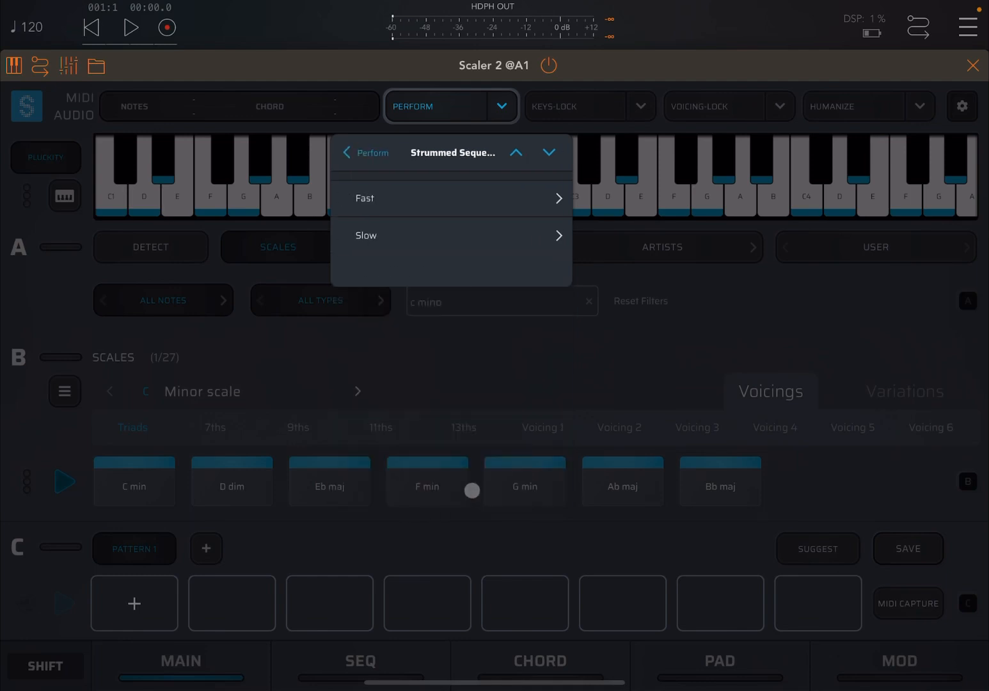
left_click(436, 198)
left_click(428, 199)
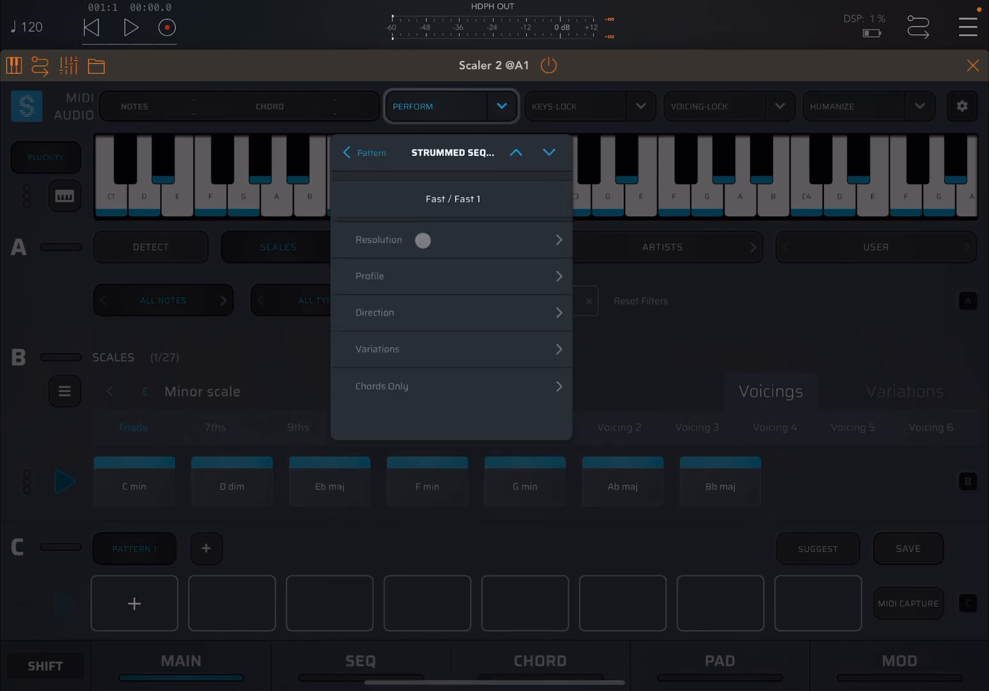
- Review the strum Profile, Direction and Variations options, leaving Medium, Alternate and none, then close the settings
left_click(467, 274)
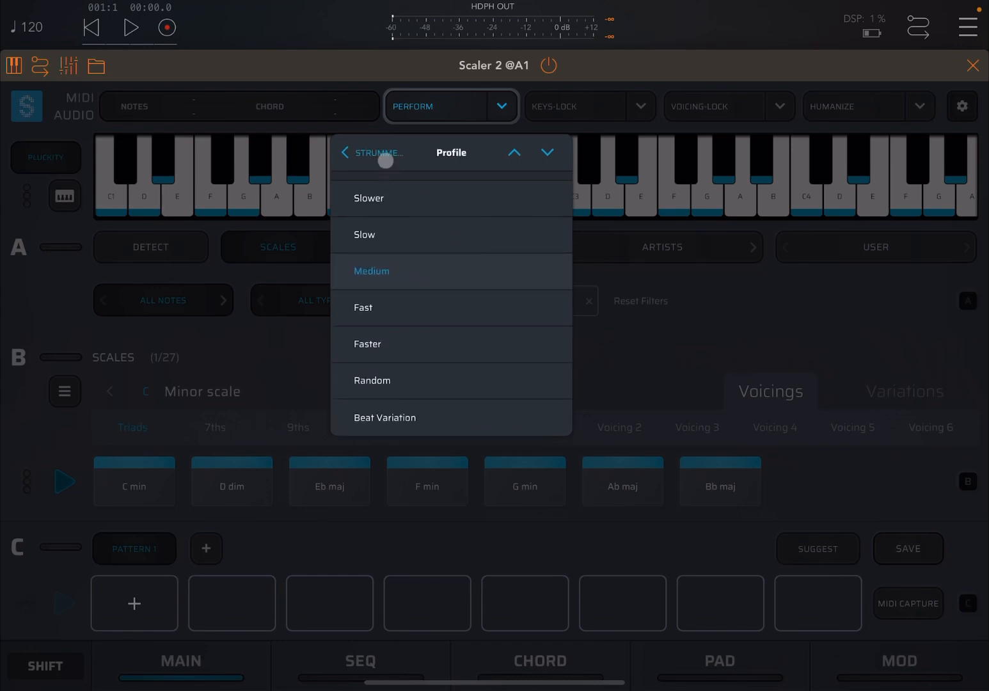
left_click(385, 158)
left_click(453, 317)
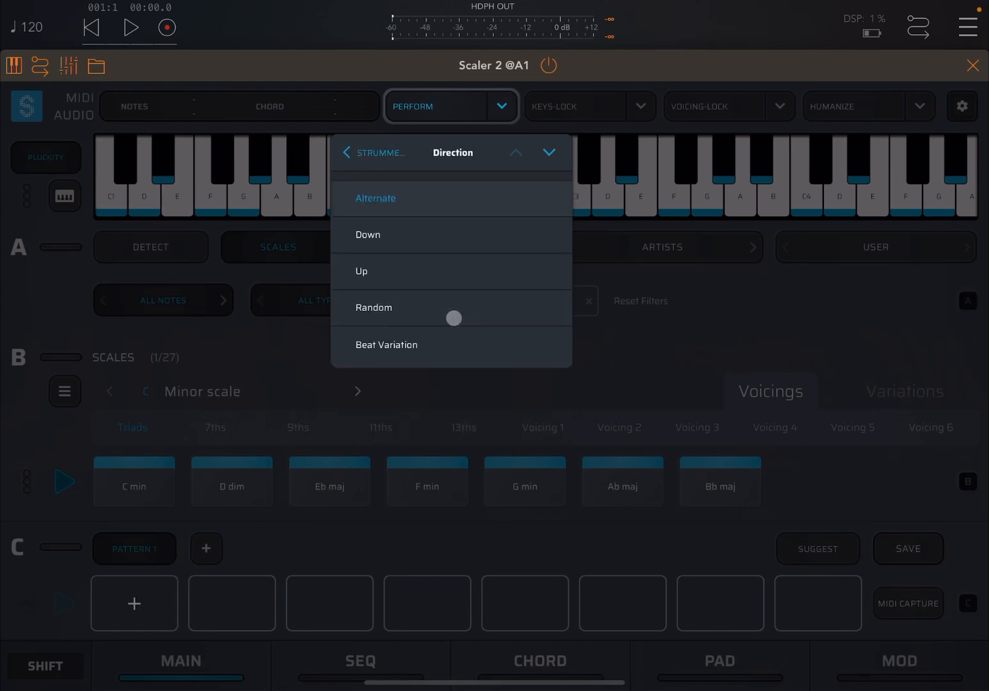
left_click(362, 153)
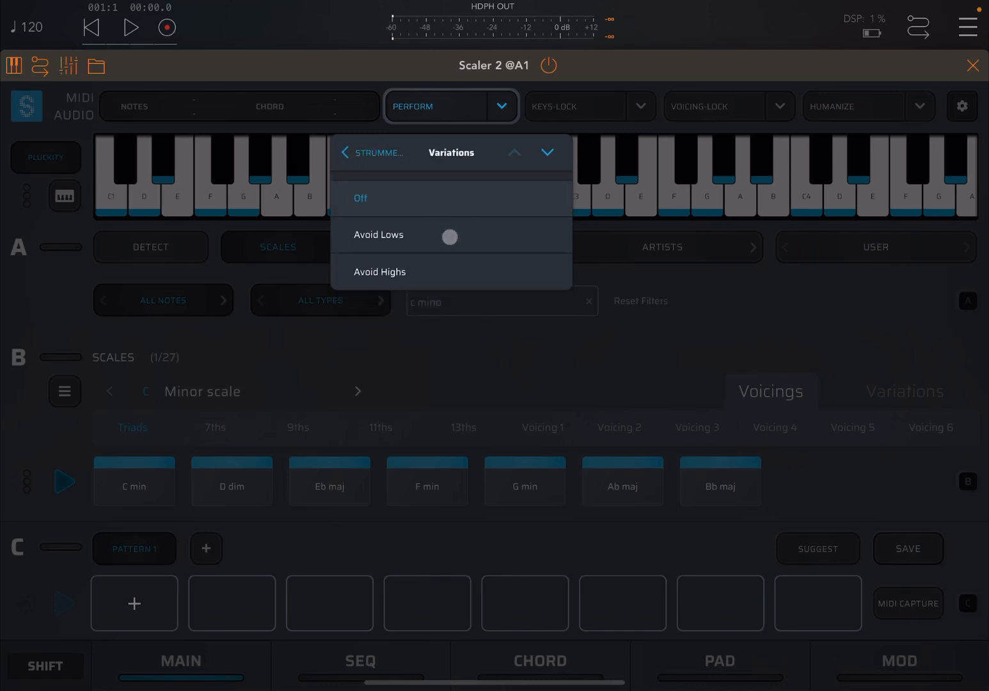
left_click(385, 153)
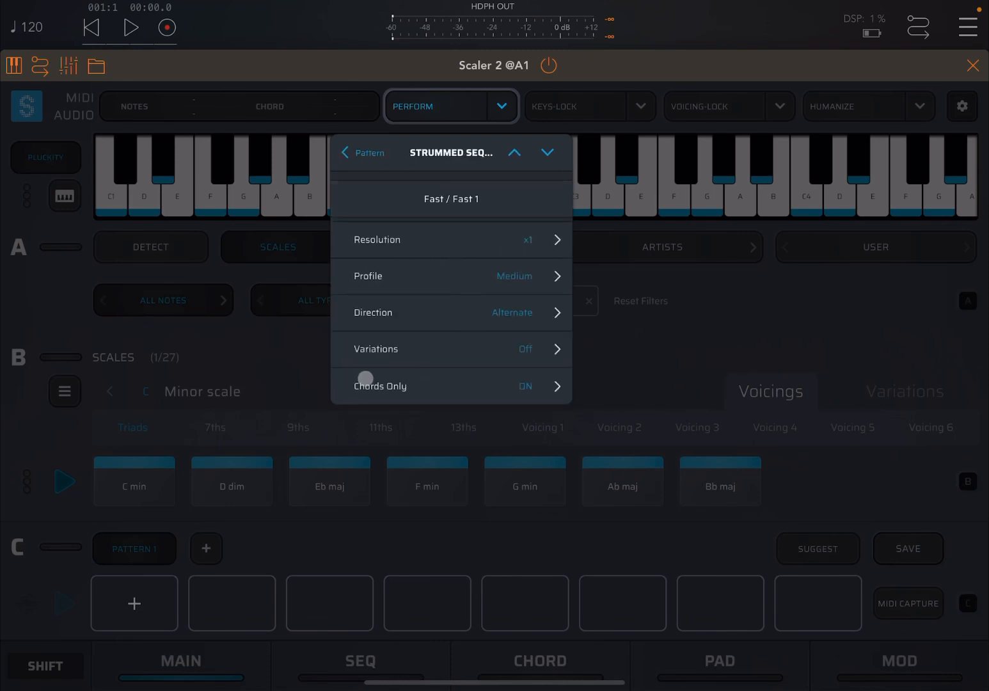
left_click(263, 354)
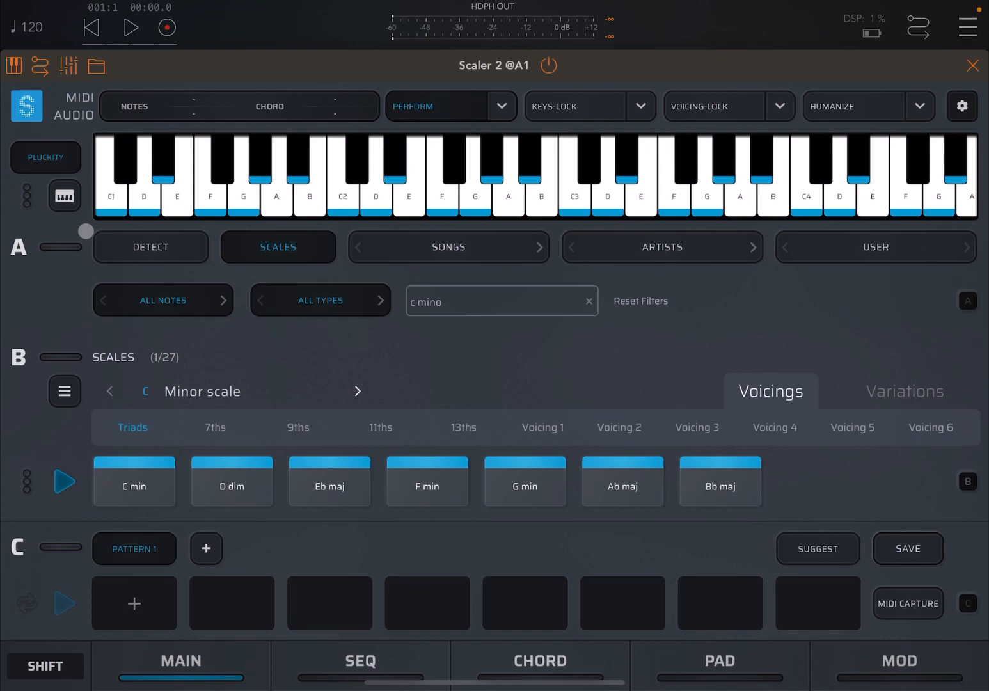
- Switch the sound to the Steel Acoustic guitar and strum the C minor chord row
left_click(45, 157)
left_click(25, 203)
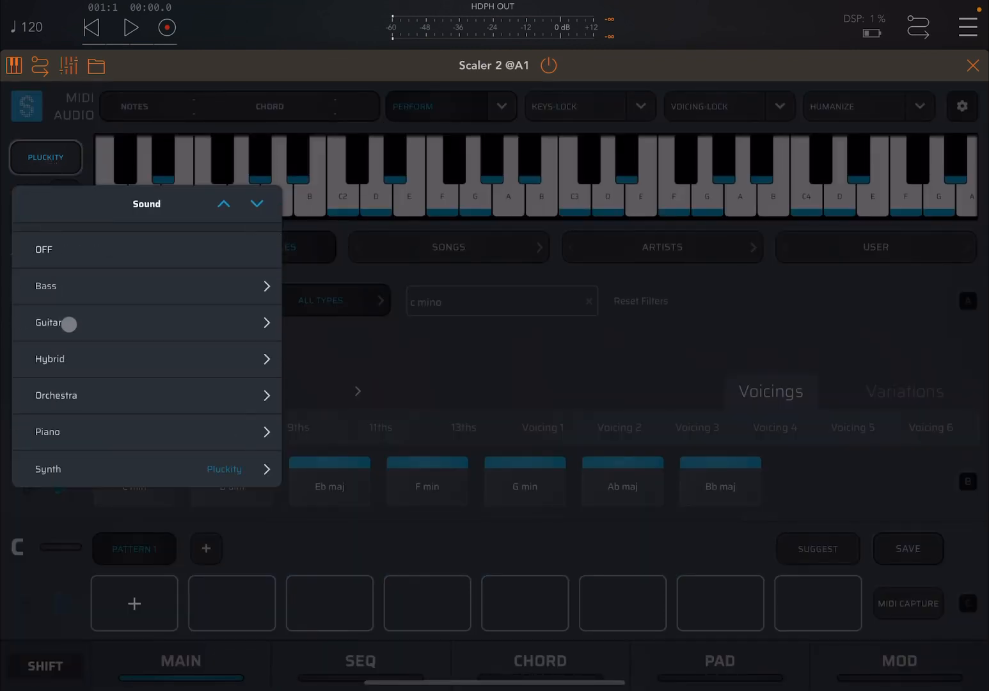
left_click(77, 324)
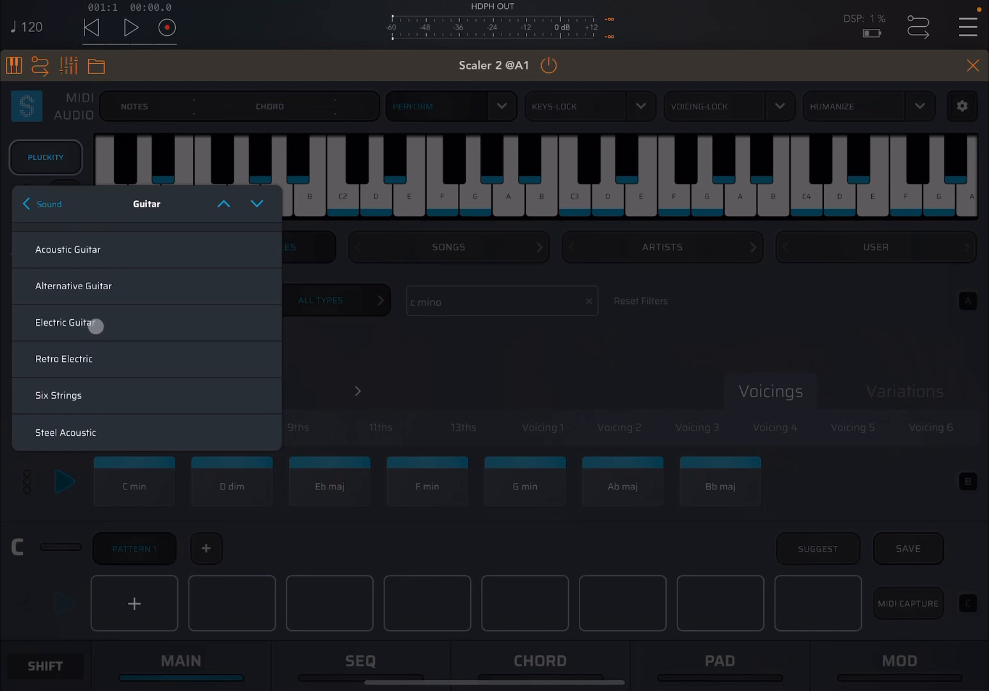
left_click(101, 431)
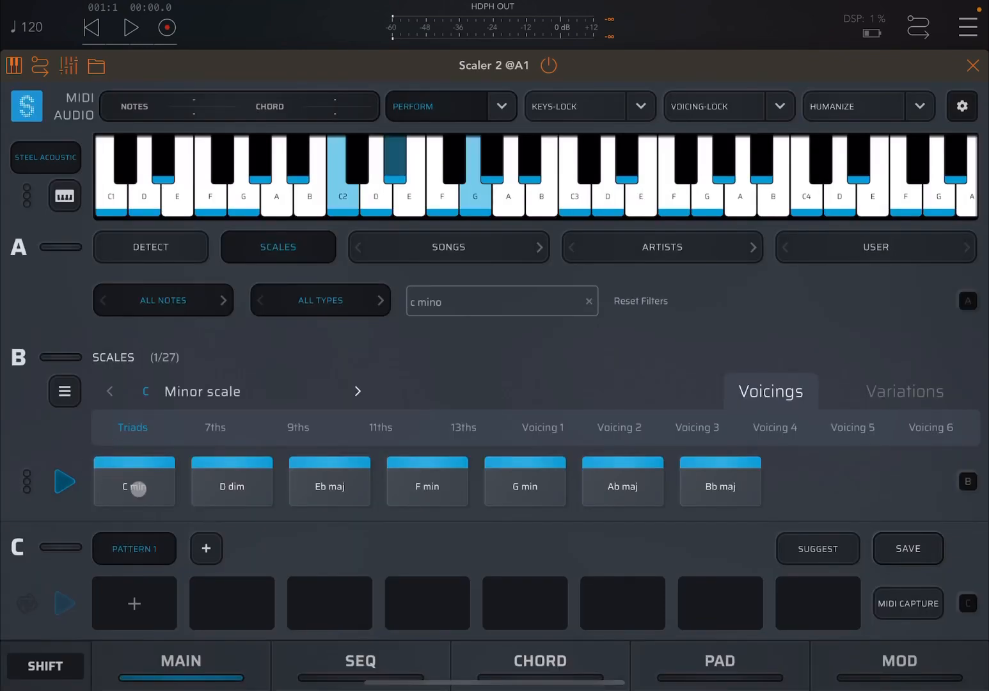
left_click(151, 480)
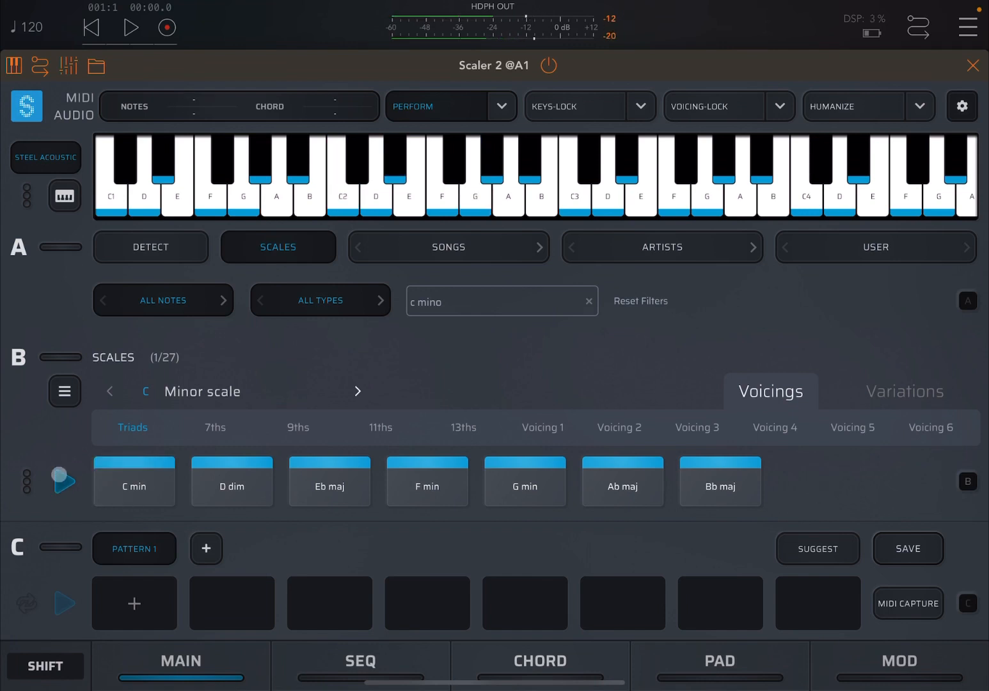
left_click(66, 482)
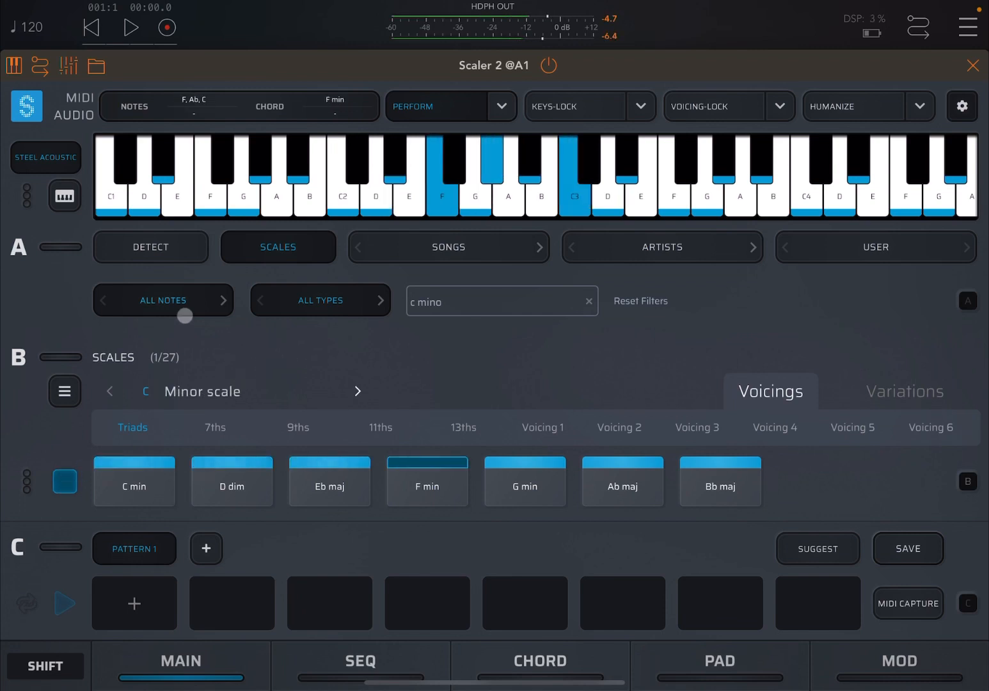
- Change the guitar sound to Six Strings, play the row briefly and stop playback
left_click(47, 157)
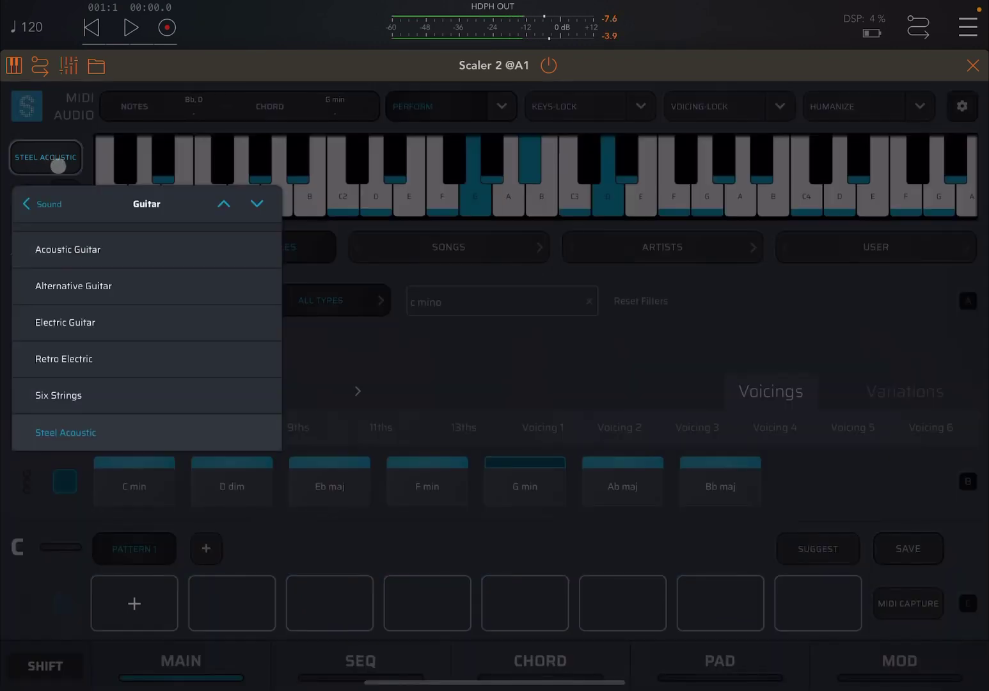
left_click(87, 385)
left_click(65, 481)
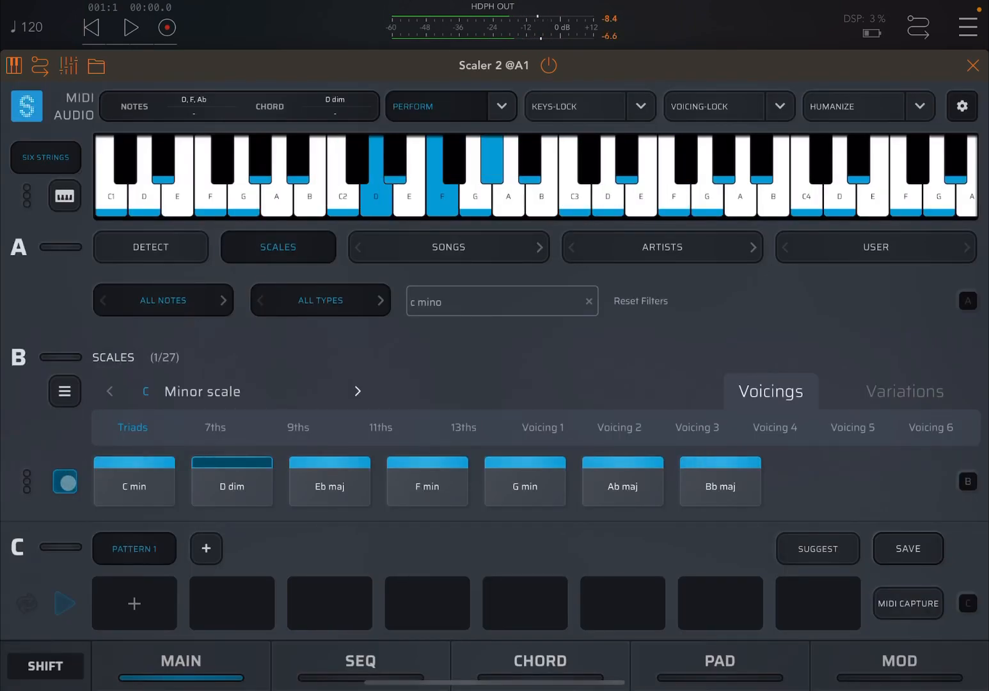
left_click(66, 482)
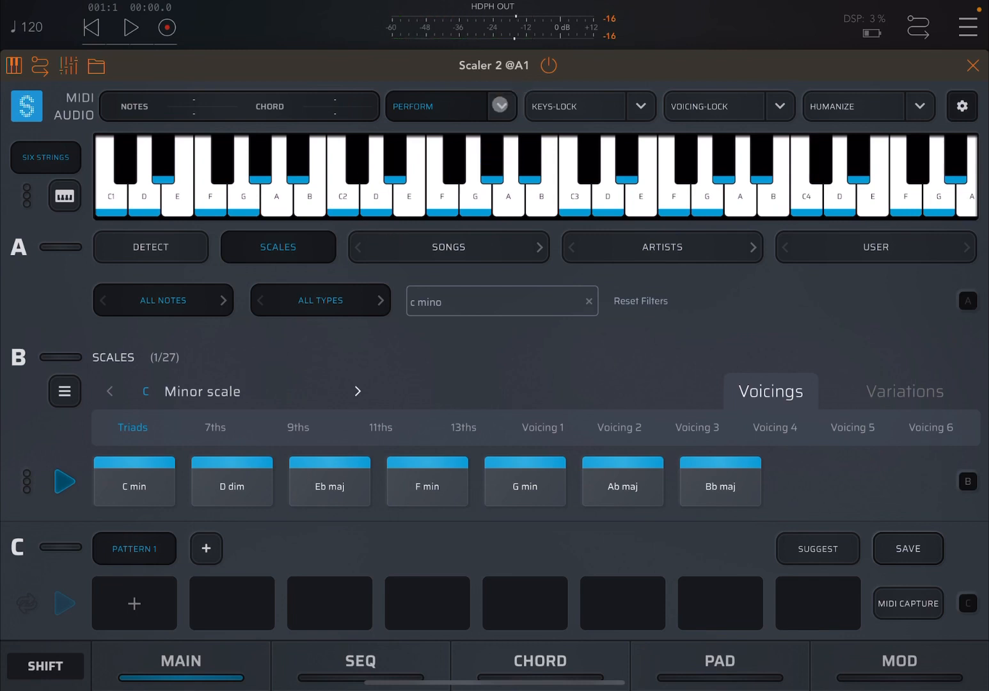
- Change the strummed sequence to the Fast 2 pattern and play the C minor triad progression
left_click(501, 106)
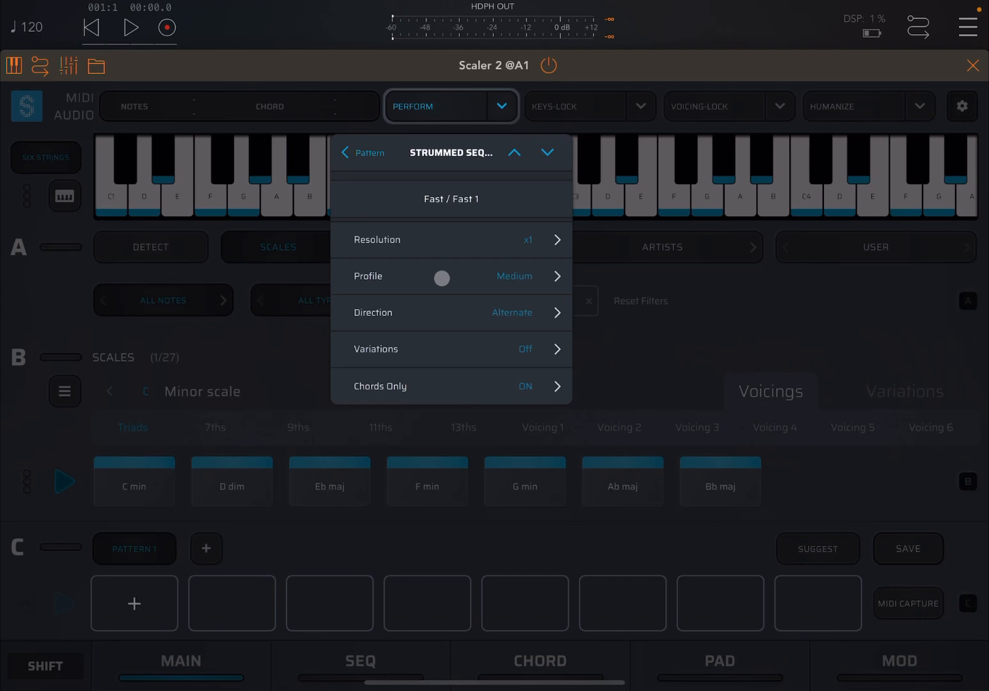
left_click(433, 311)
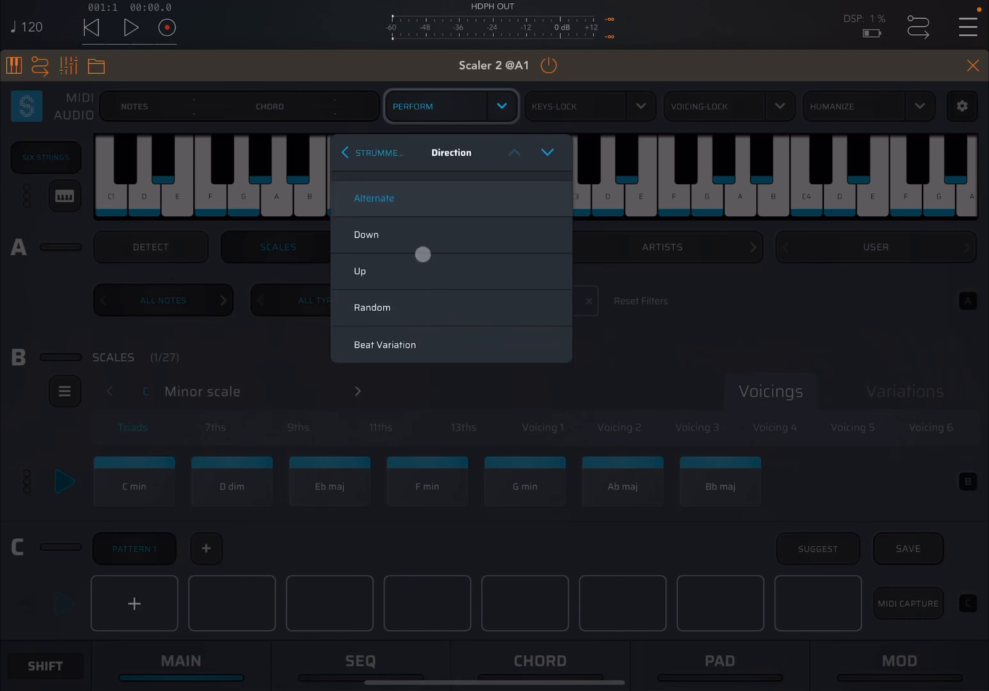
left_click(374, 152)
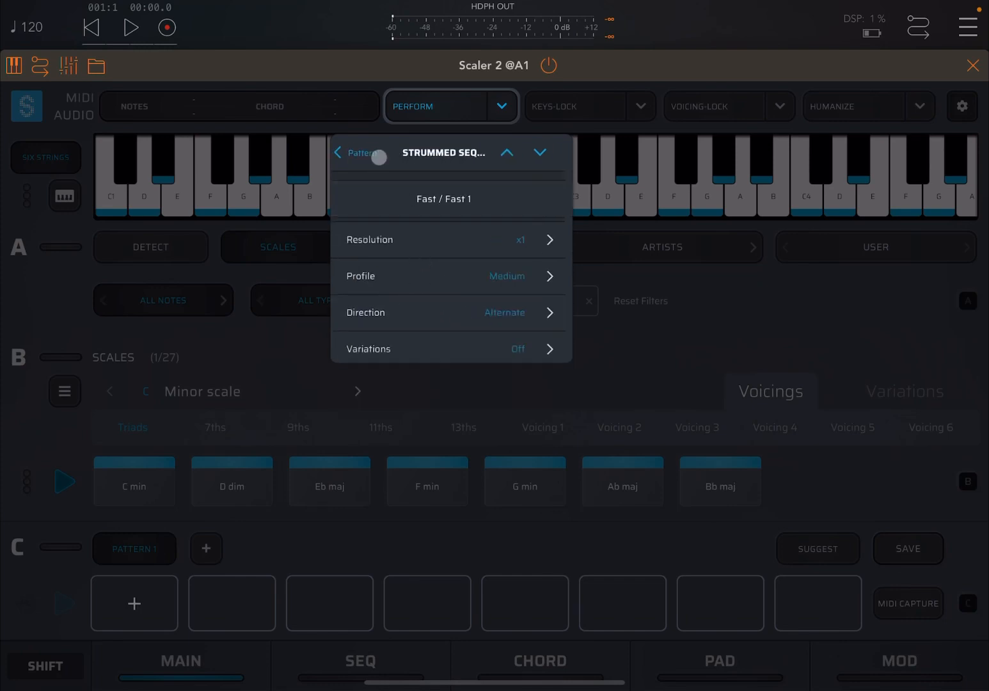
left_click(373, 155)
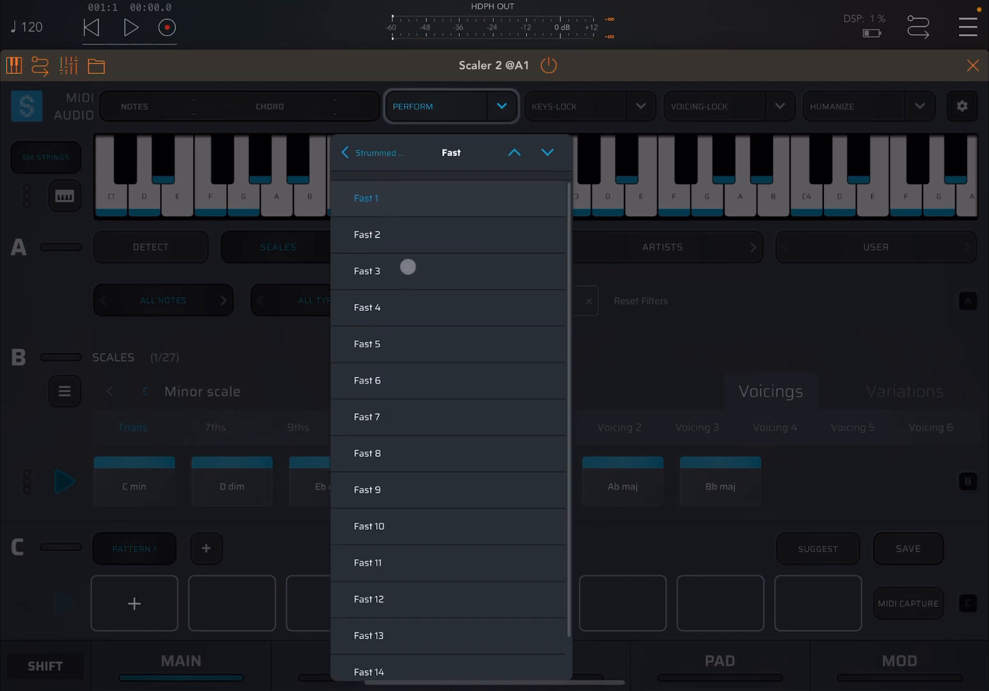
left_click(426, 240)
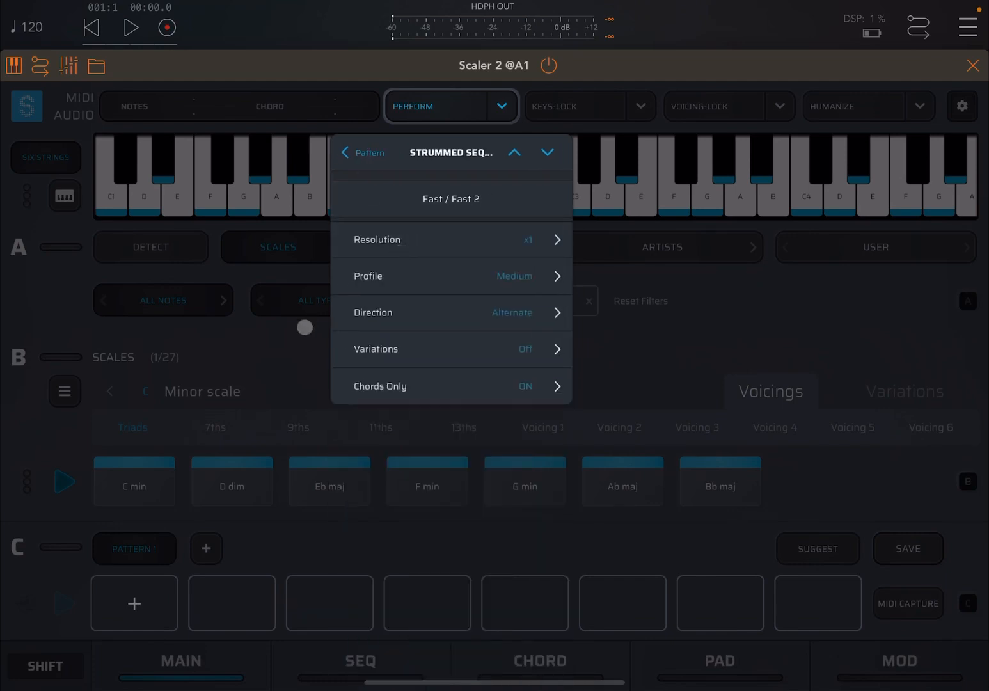
left_click(267, 349)
left_click(63, 480)
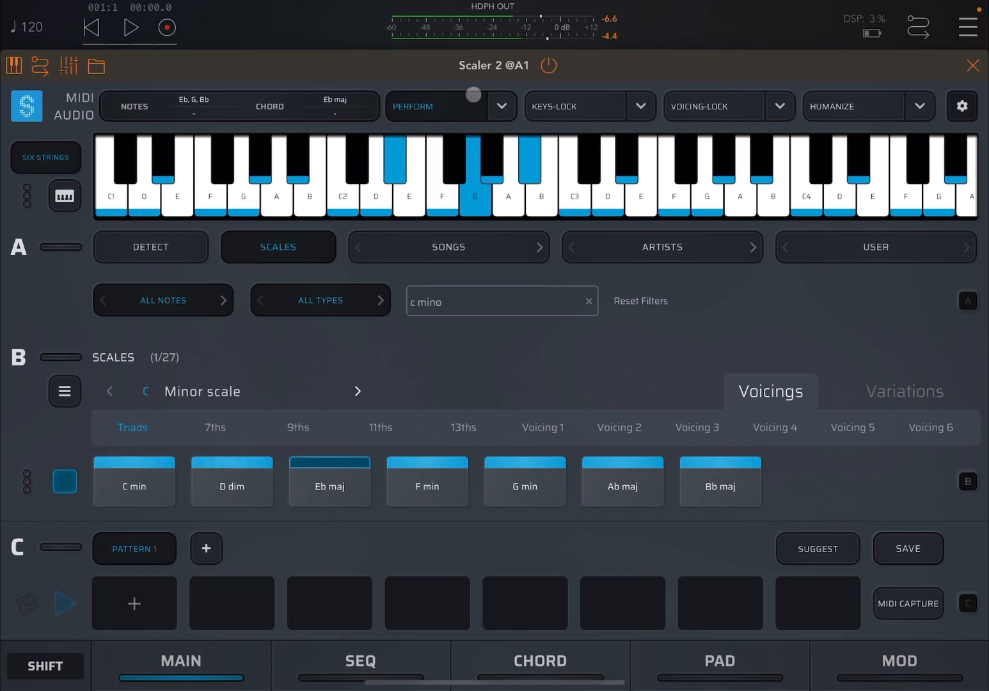
- Switch the strummed sequence to the Fast 4 pattern and hear it
left_click(502, 103)
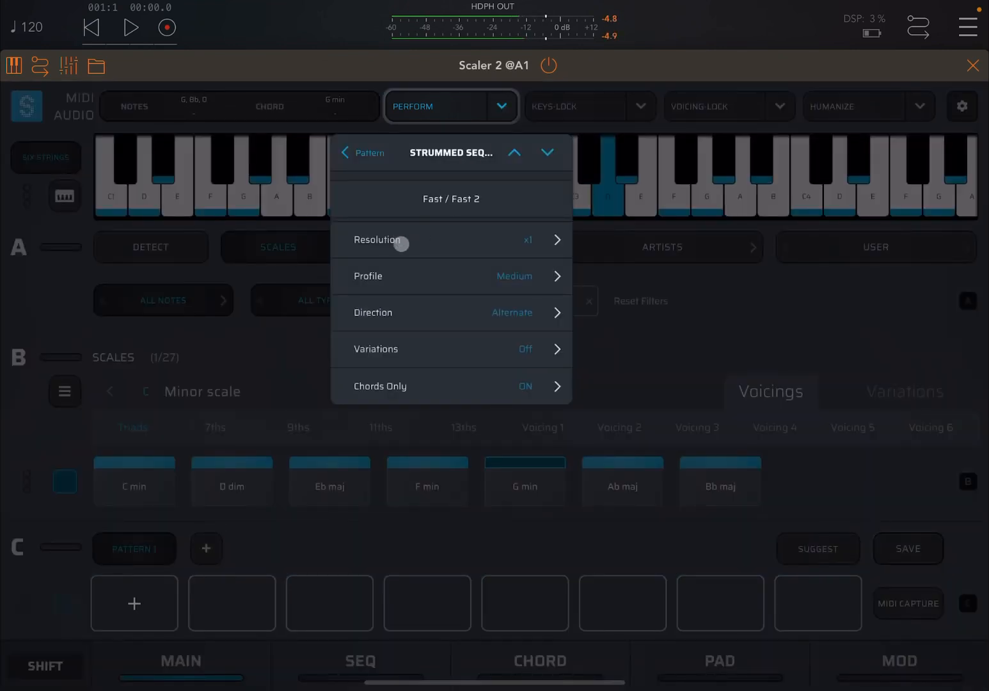
left_click(421, 197)
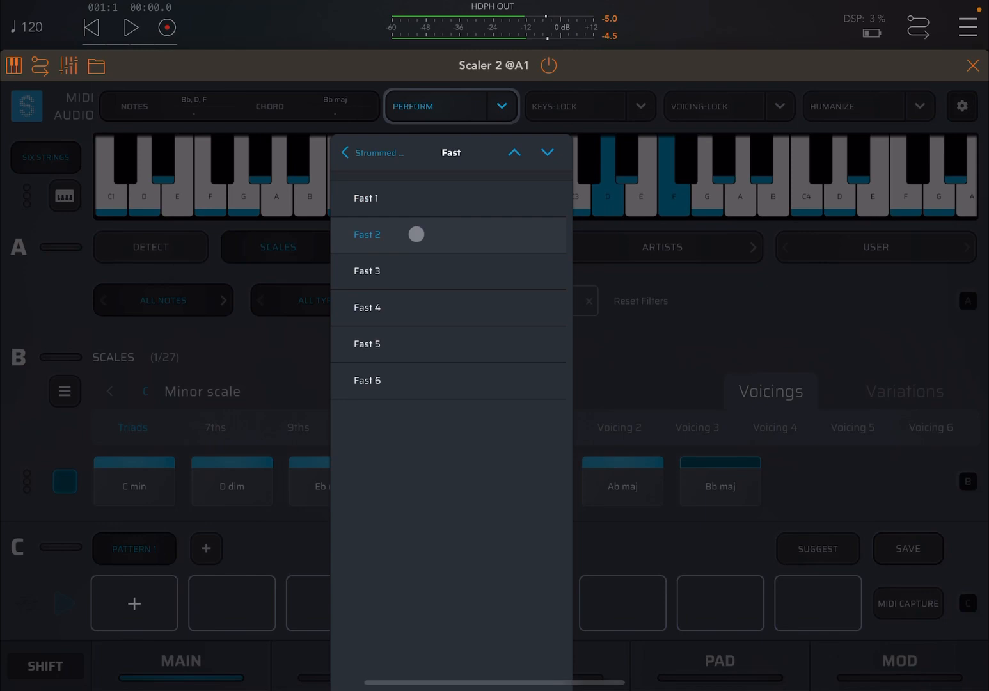
left_click(418, 306)
left_click(129, 478)
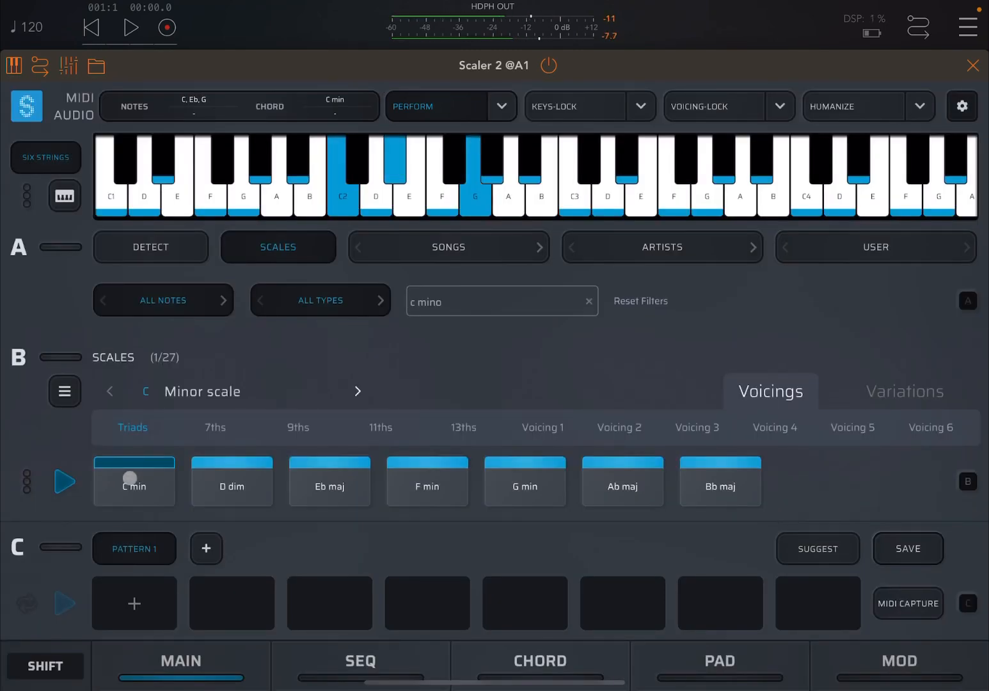
- While the chords play, set the Fast 4 pattern's Variations to Avoid Lows
left_click(65, 480)
left_click(502, 106)
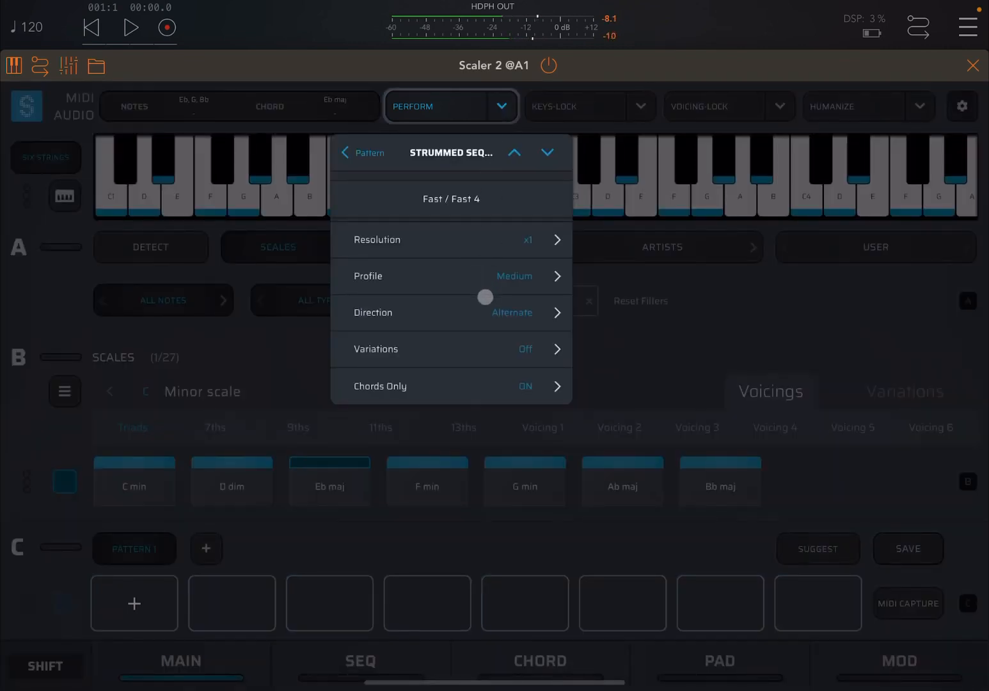
left_click(503, 350)
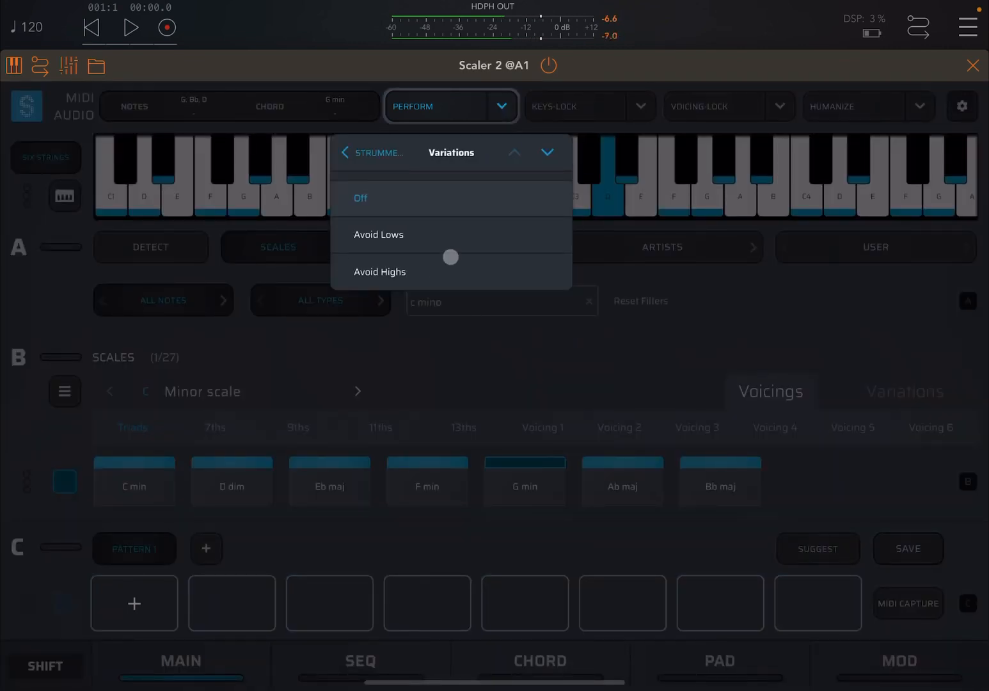
left_click(449, 236)
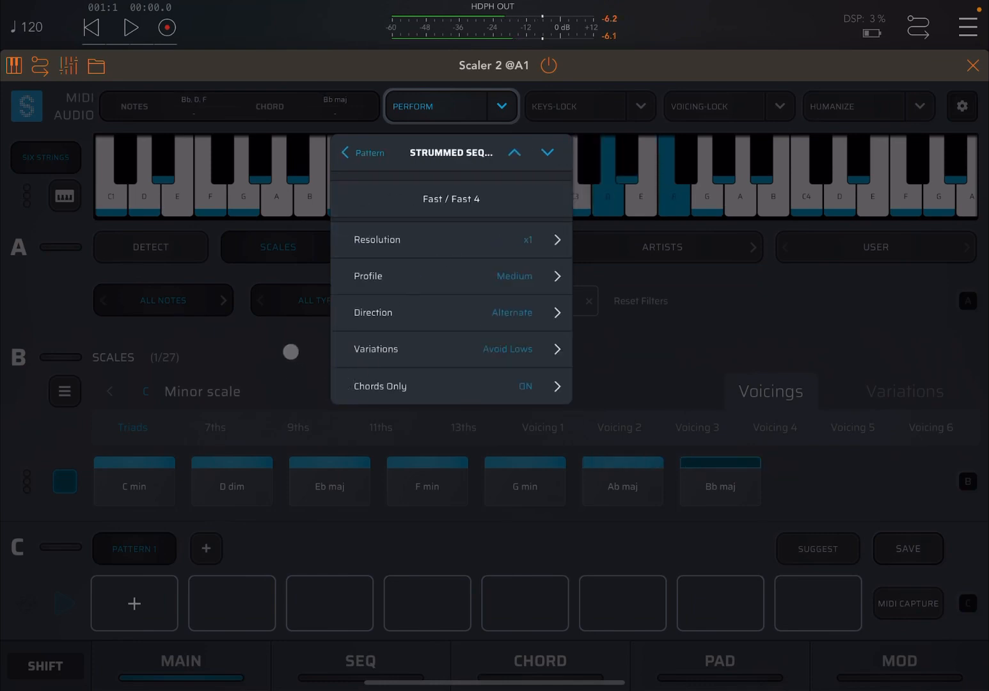
left_click(291, 351)
left_click(65, 480)
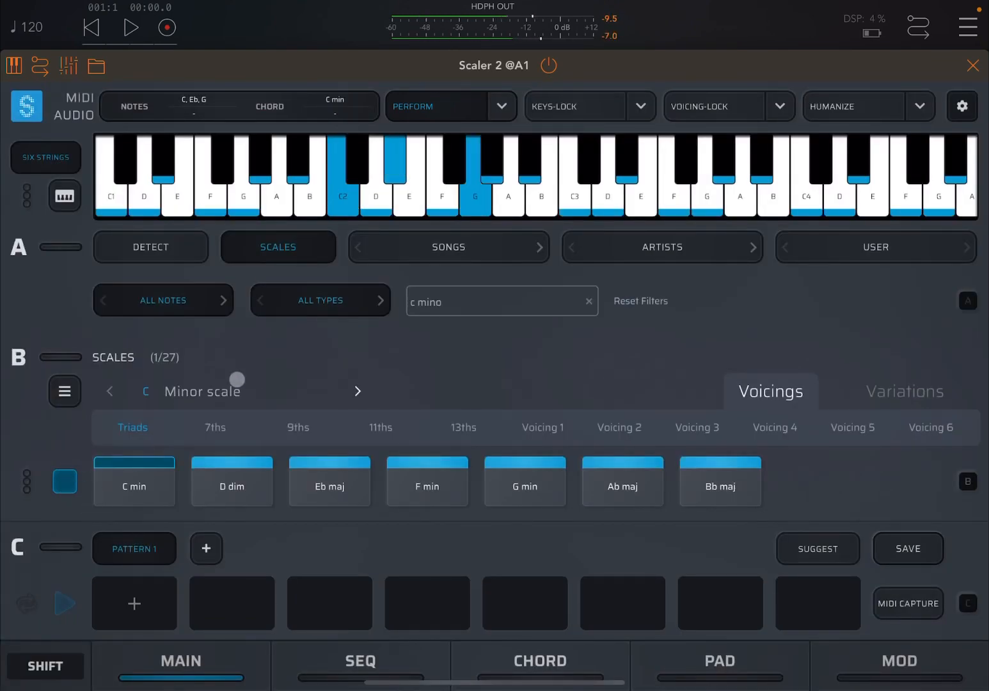
- Set the strum Profile to Fast and close the perform settings
left_click(500, 108)
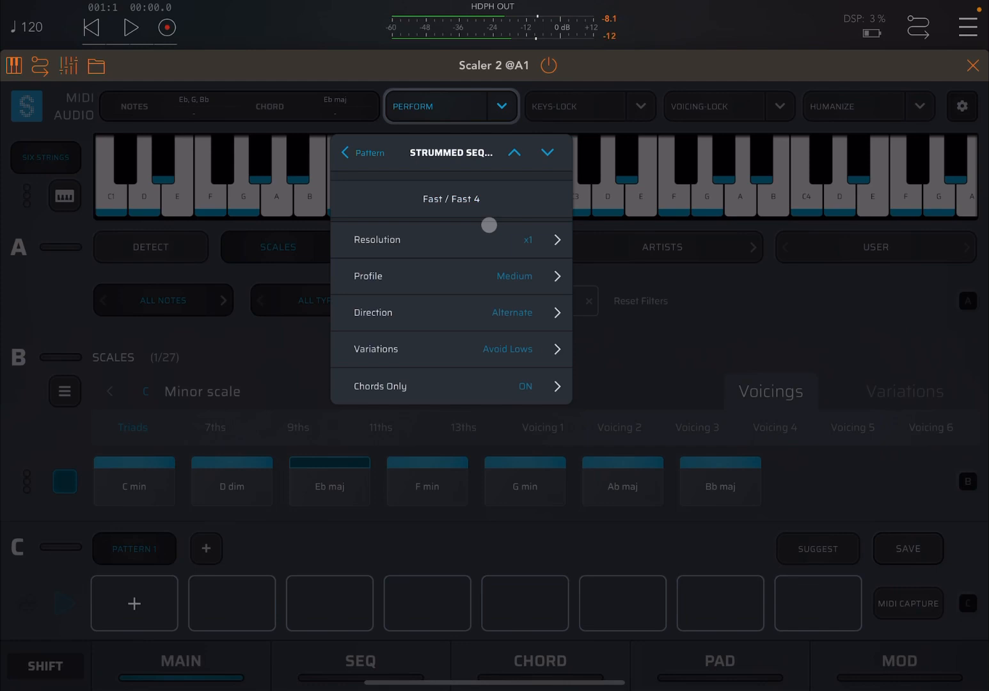
left_click(531, 269)
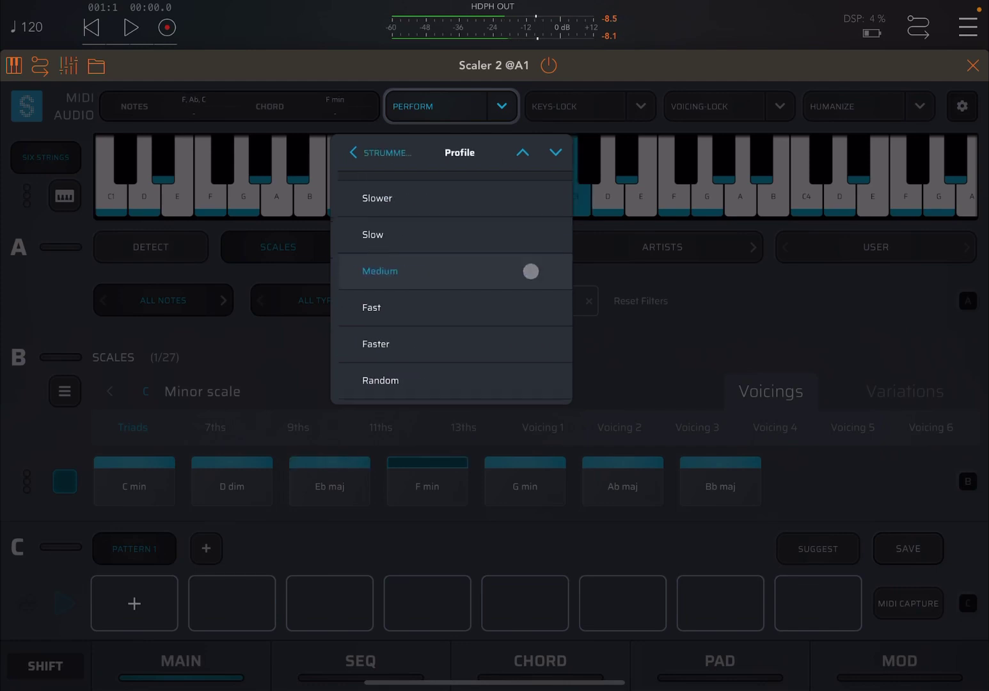
left_click(471, 301)
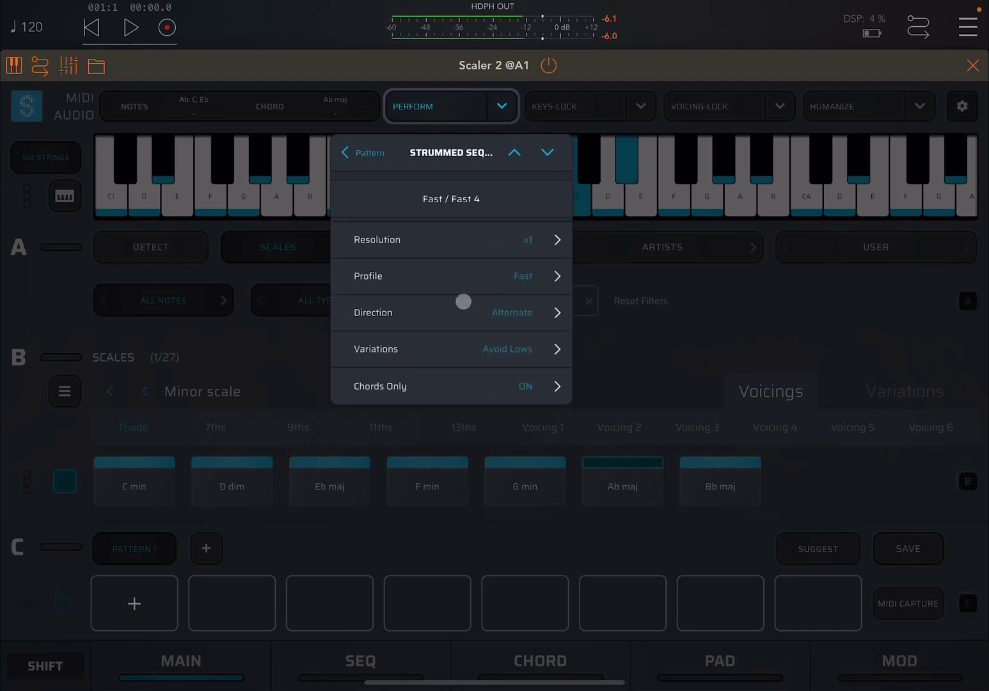
left_click(282, 362)
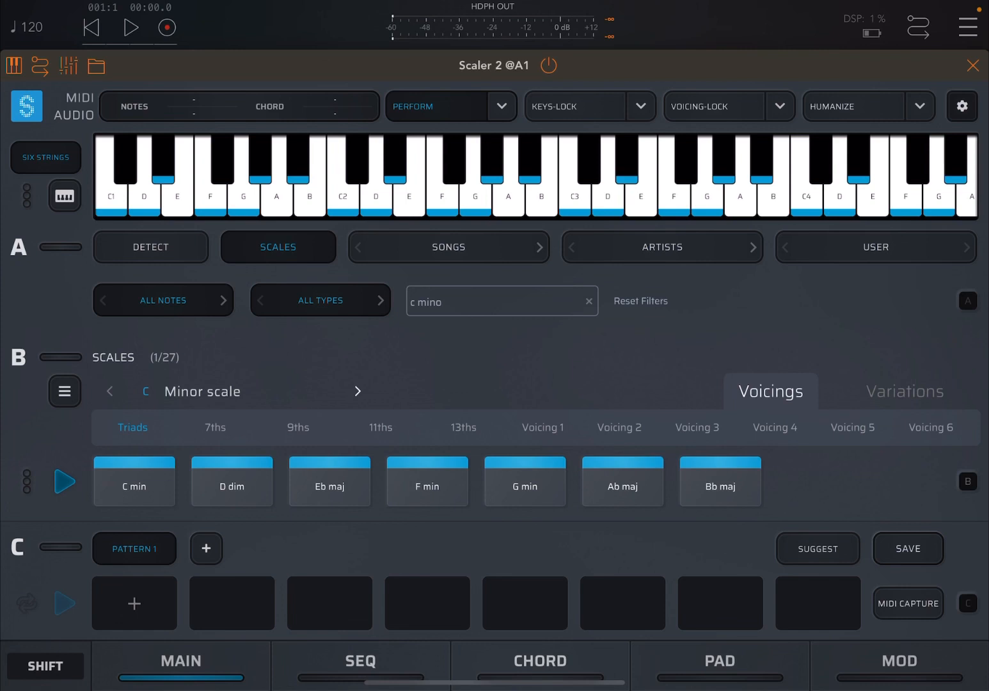
- Set the Fast 4 pattern's resolution to x0.5 and audition the C min chord at half resolution
left_click(151, 471)
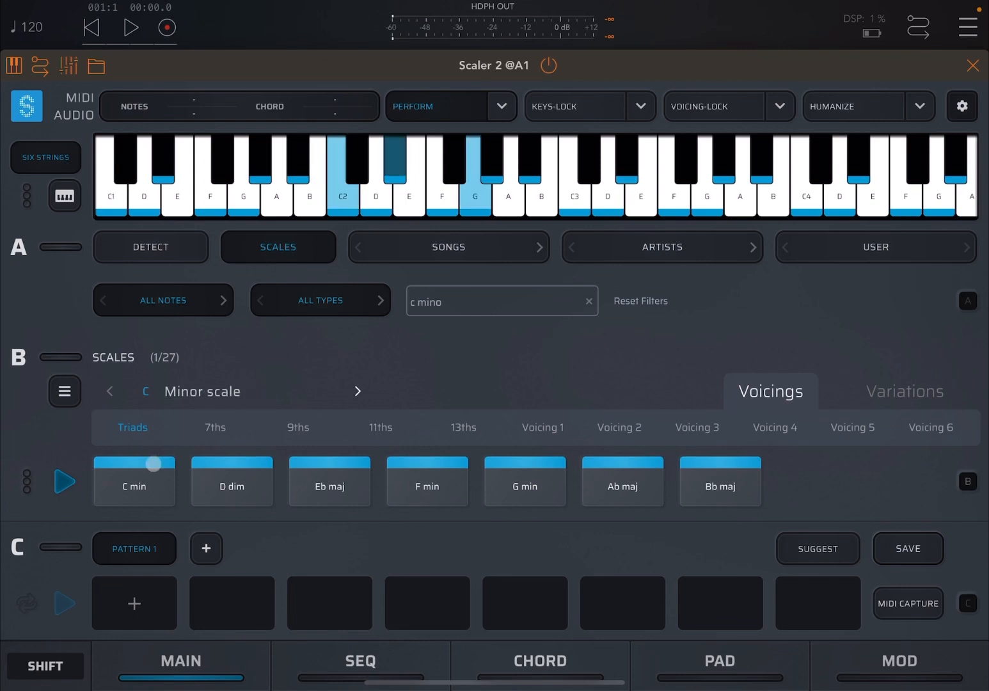
left_click(462, 154)
left_click(501, 106)
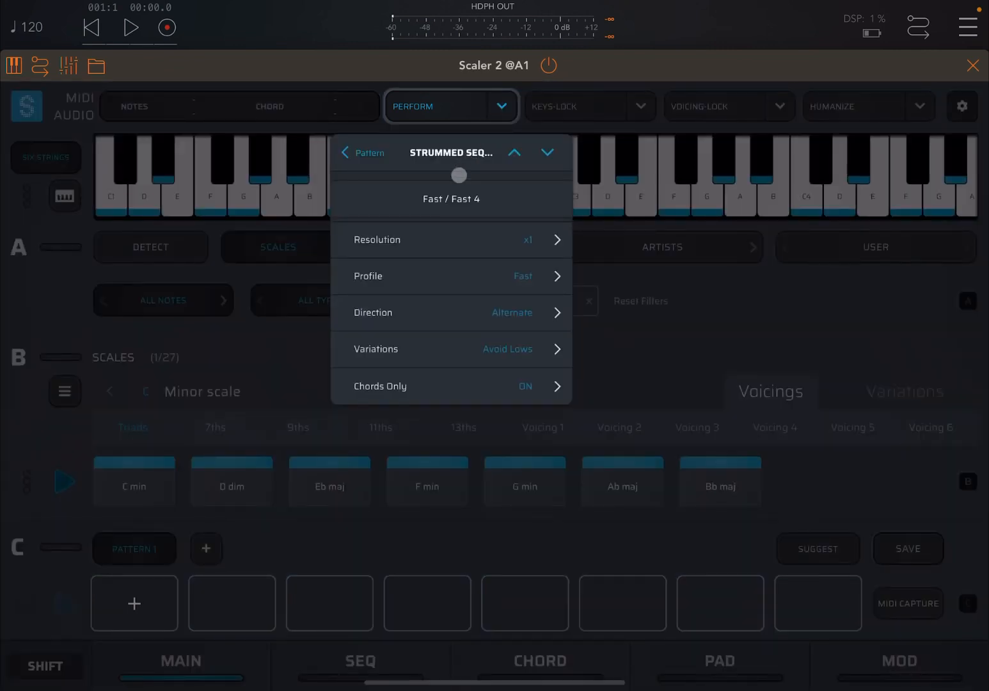
left_click(423, 238)
left_click(364, 198)
left_click(250, 382)
left_click(146, 473)
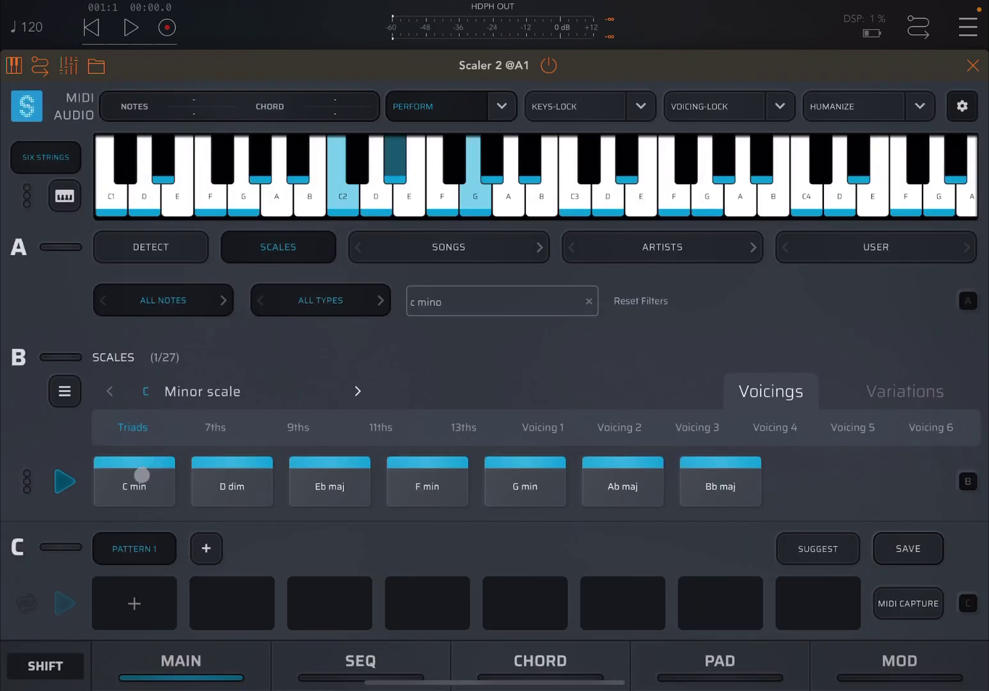
left_click(133, 427)
left_click(135, 482)
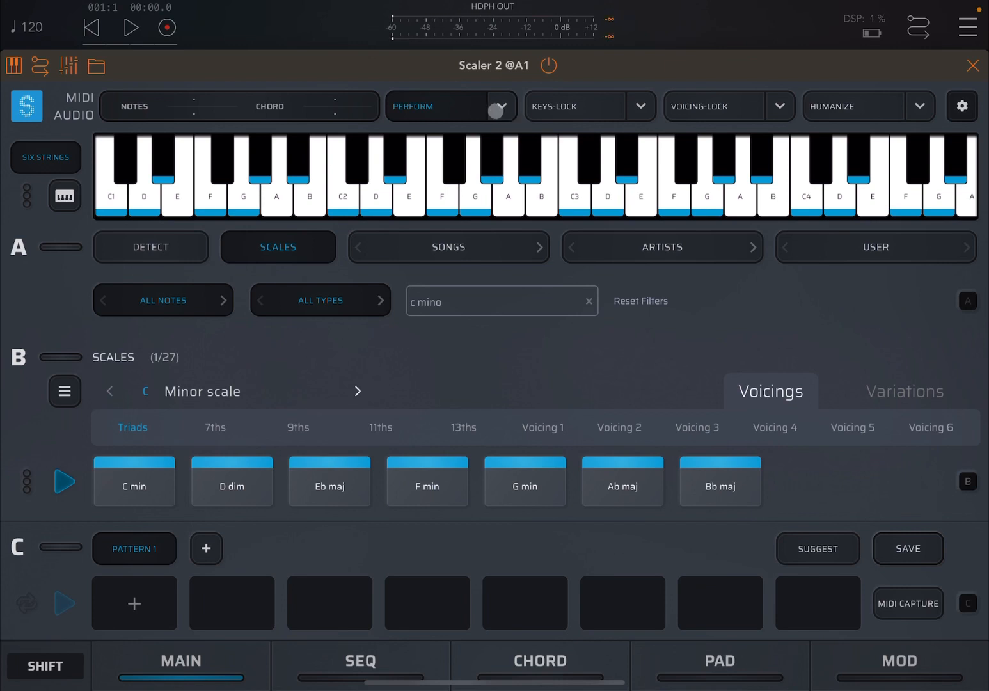
left_click(500, 107)
left_click(363, 153)
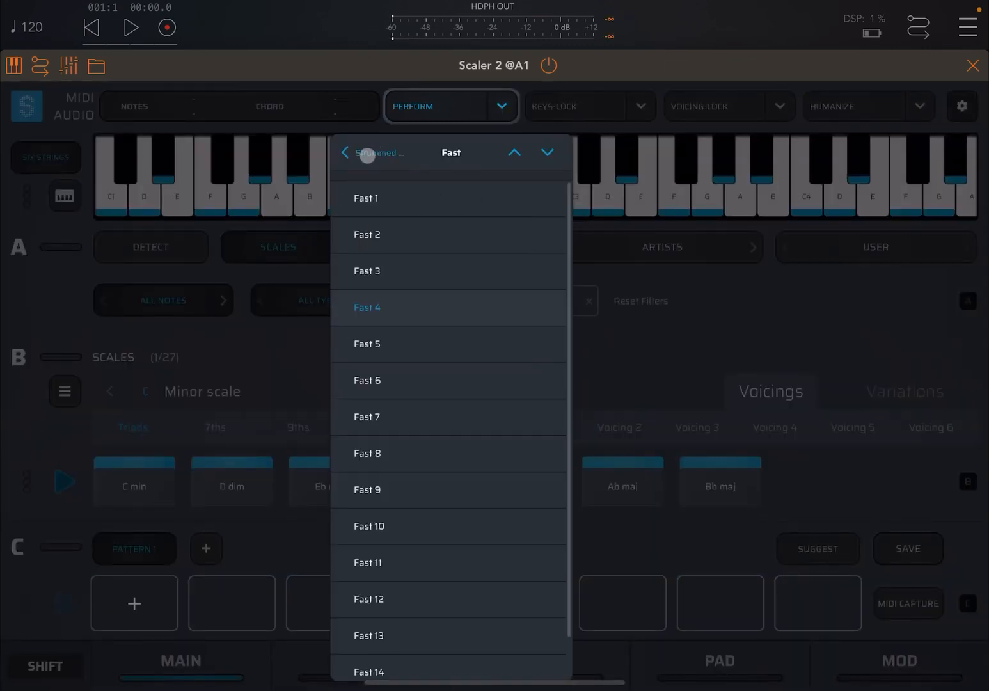
left_click(364, 152)
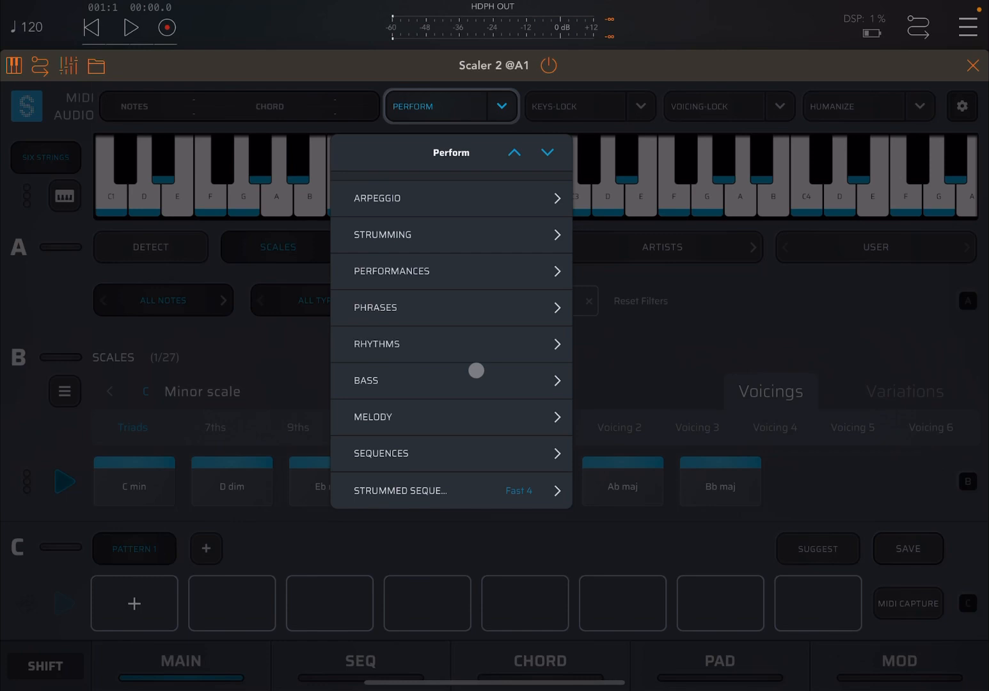
left_click(640, 352)
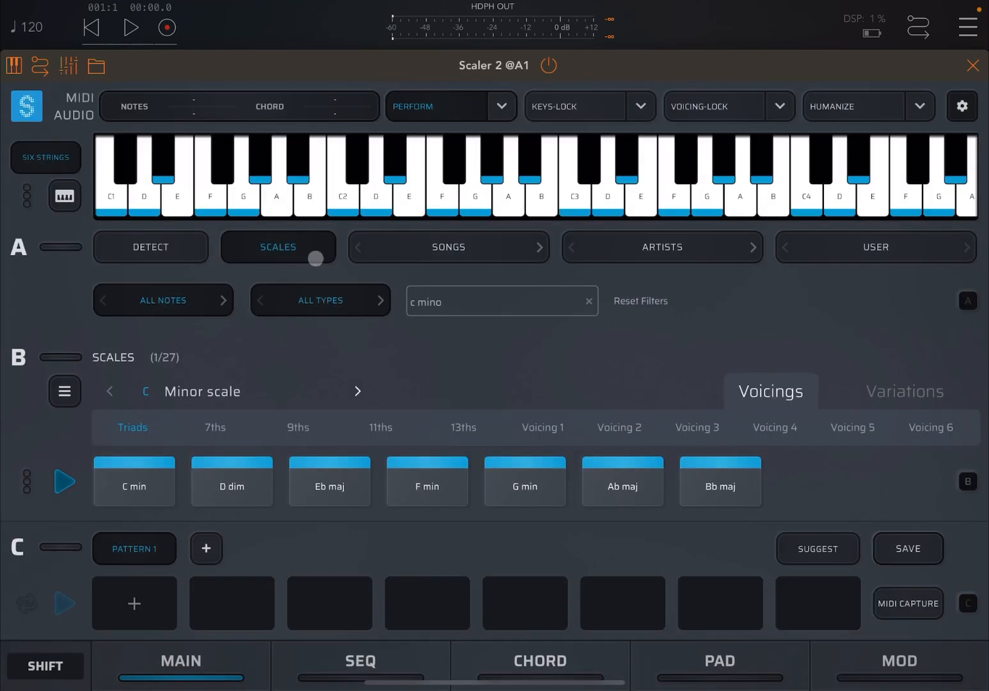
left_click(243, 178)
left_click(177, 175)
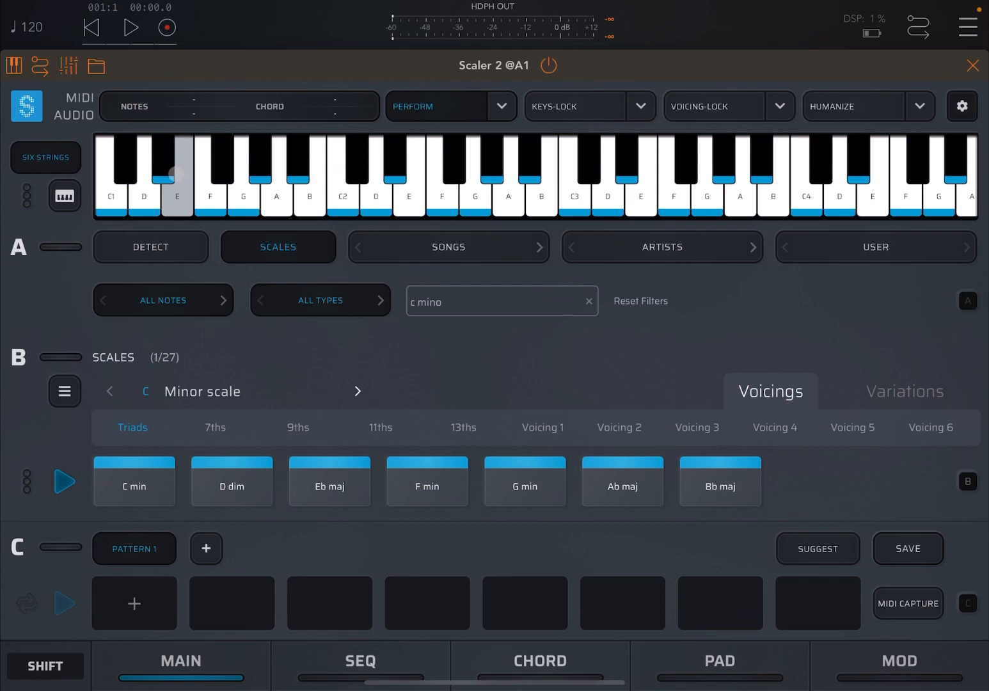